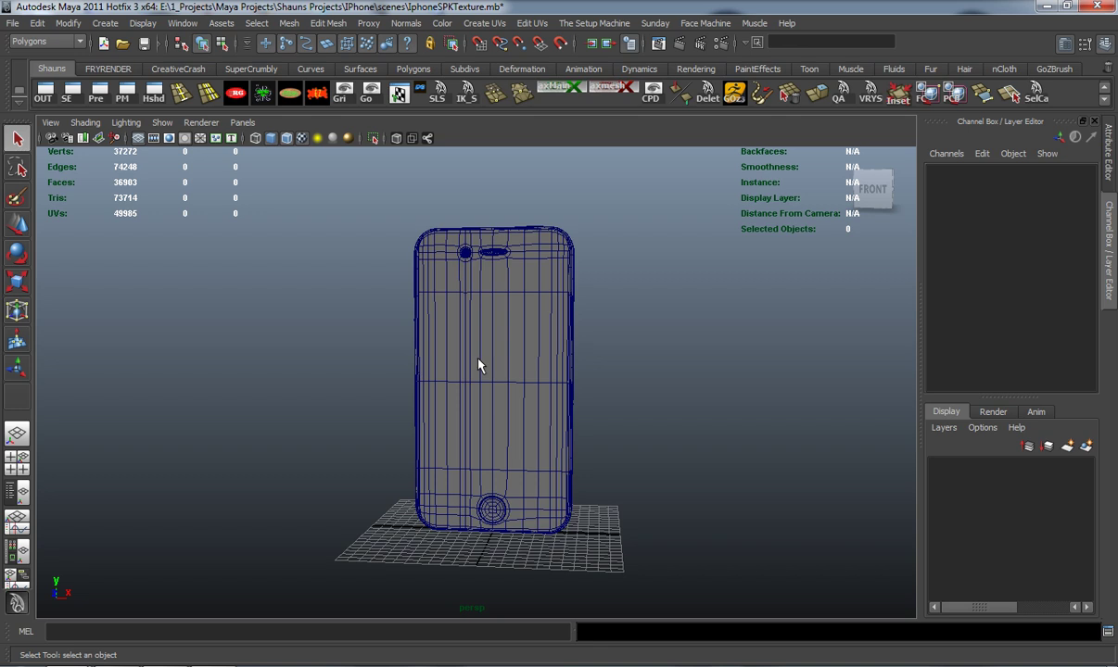
Put the phone's front glass object on a new display layer named glass and hide that layer
alt+drag(407, 347, 447, 364)
key(w)
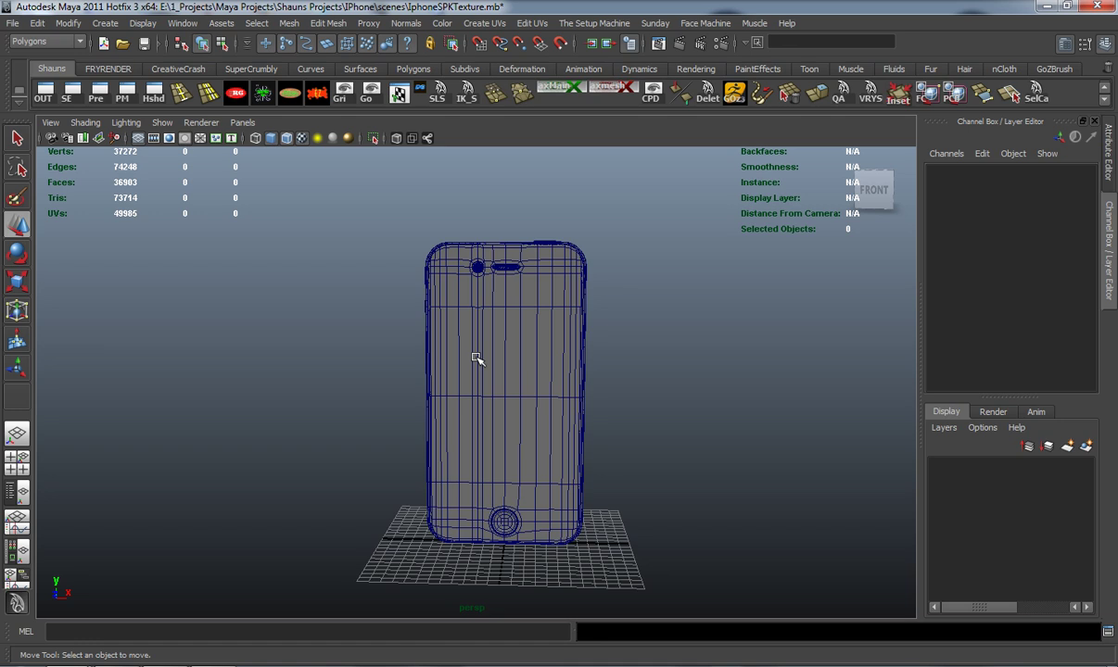
click(482, 356)
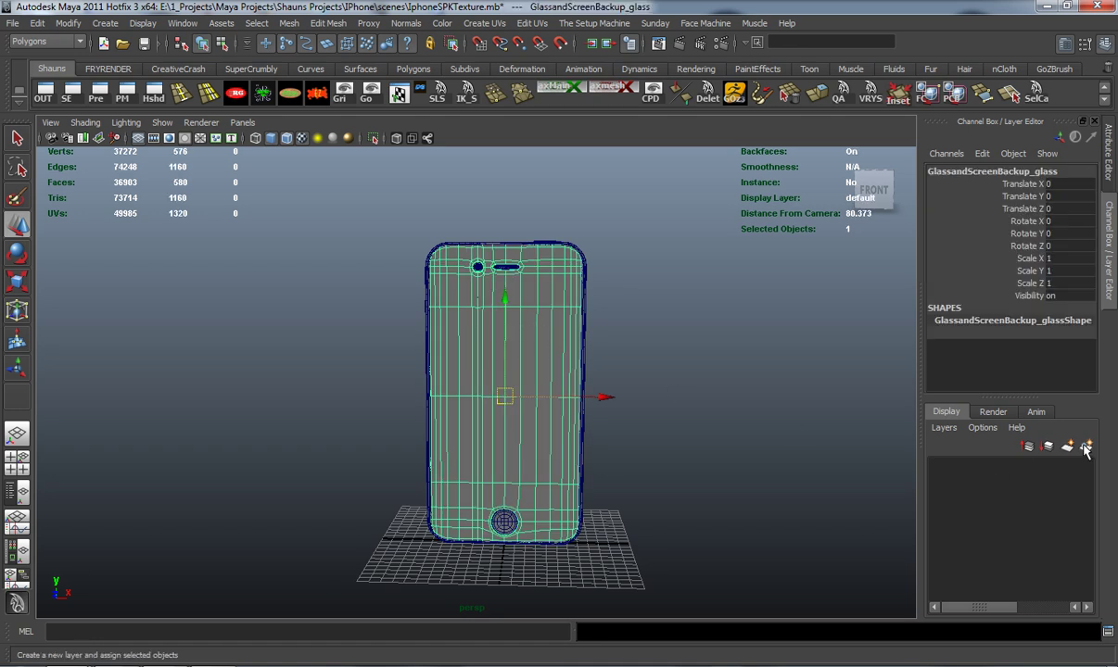
click(1047, 447)
double_click(993, 468)
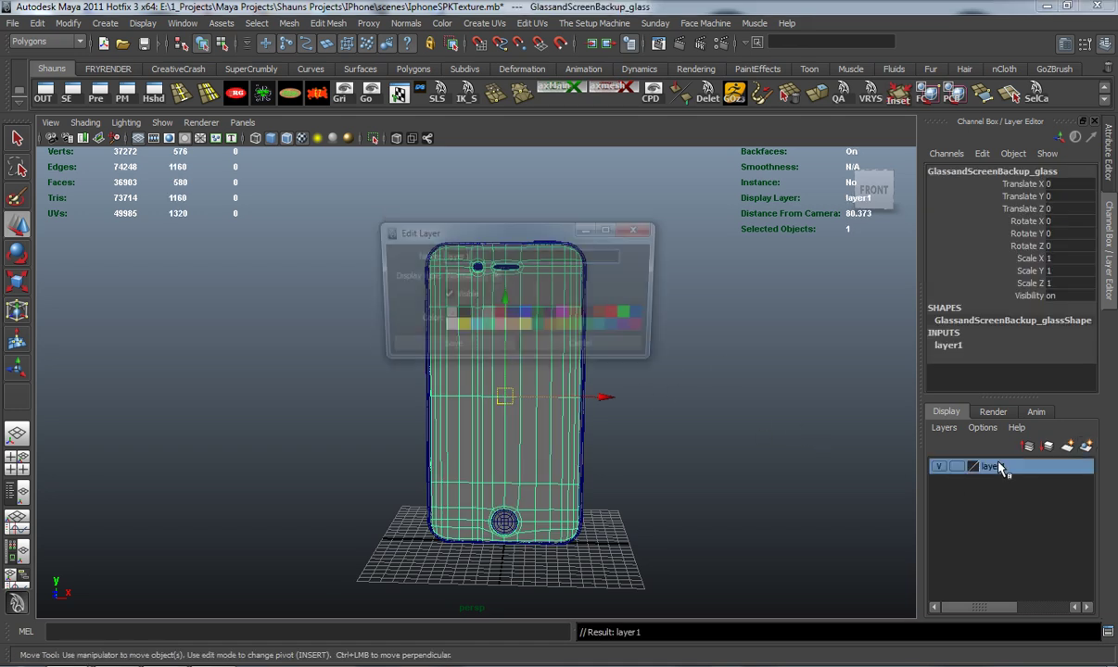
drag(496, 260, 371, 255)
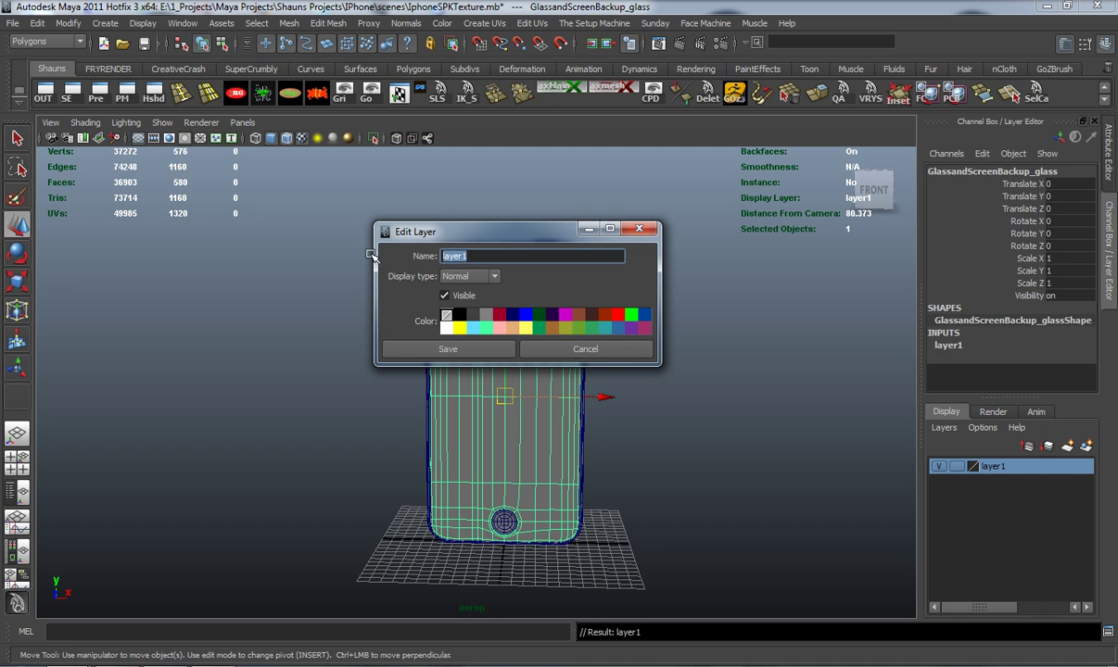
text(glass)
click(437, 349)
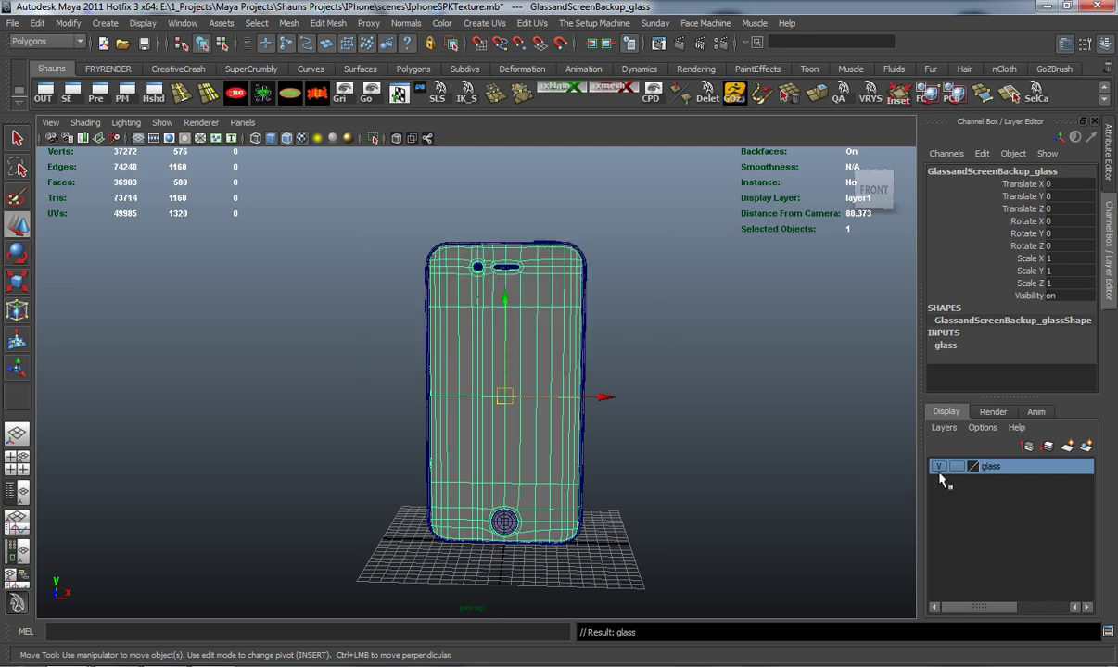
click(371, 397)
Insert edge loops on the screen plane close to its top, left, right and bottom borders
scroll(374, 404, up, 5)
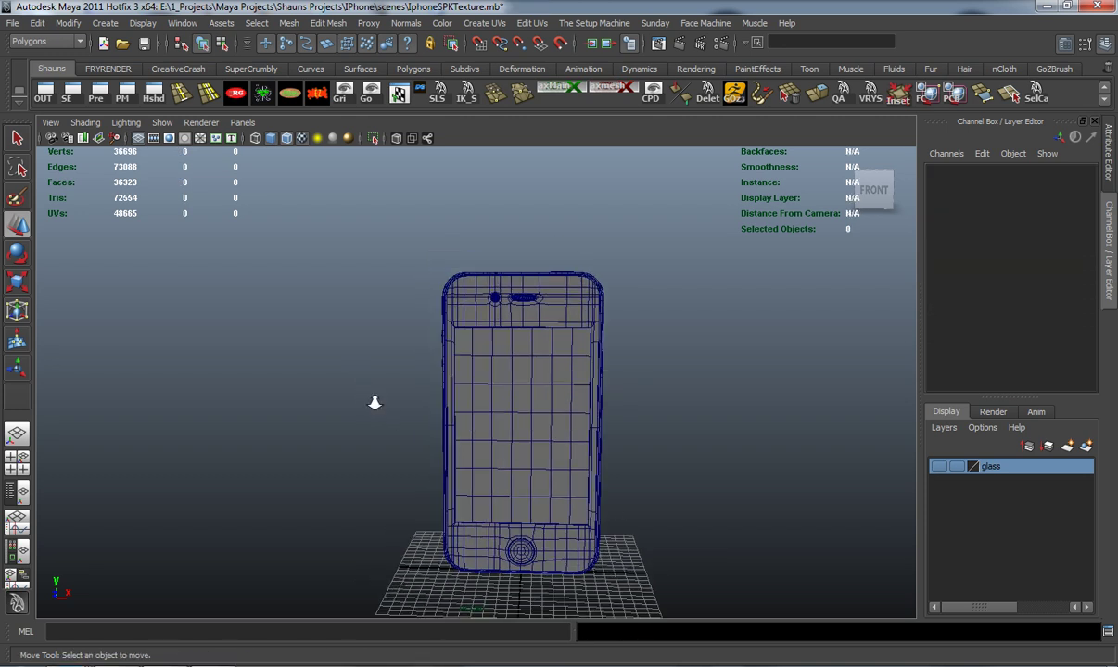
alt+middle_drag(379, 404, 377, 411)
scroll(377, 412, up, 2)
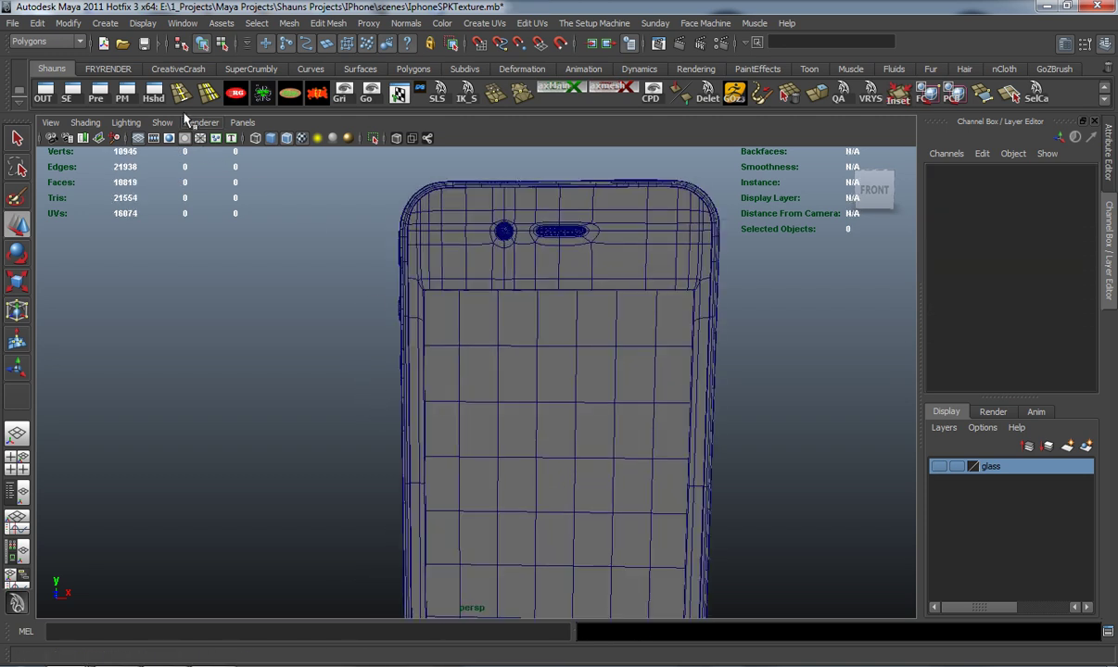
click(182, 93)
click(464, 315)
drag(464, 314, 463, 294)
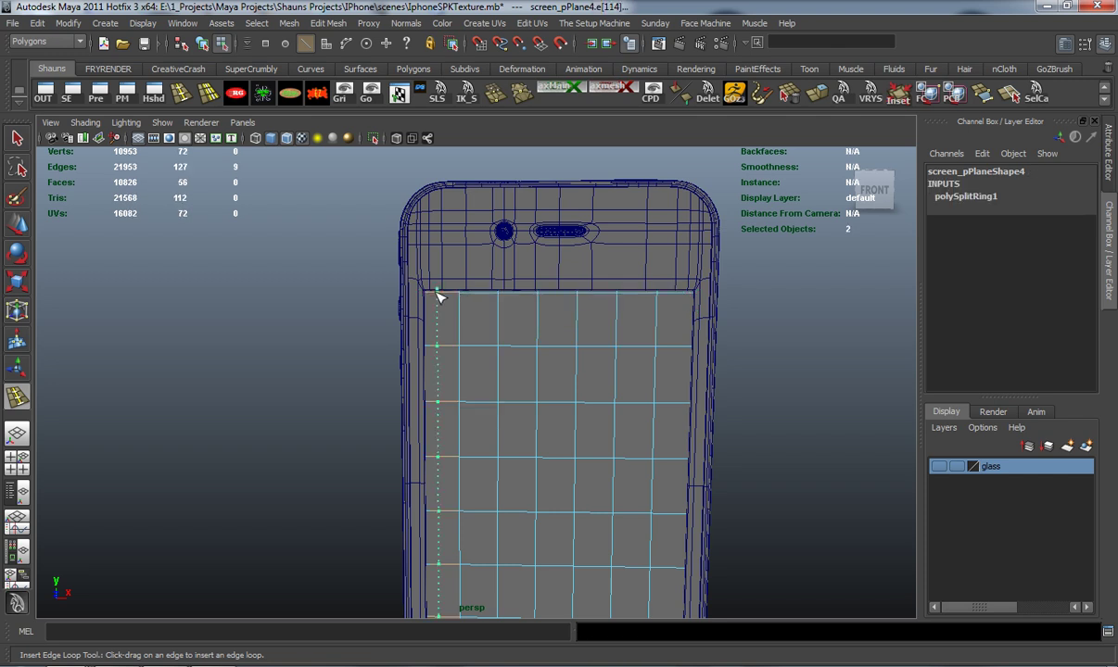
click(429, 295)
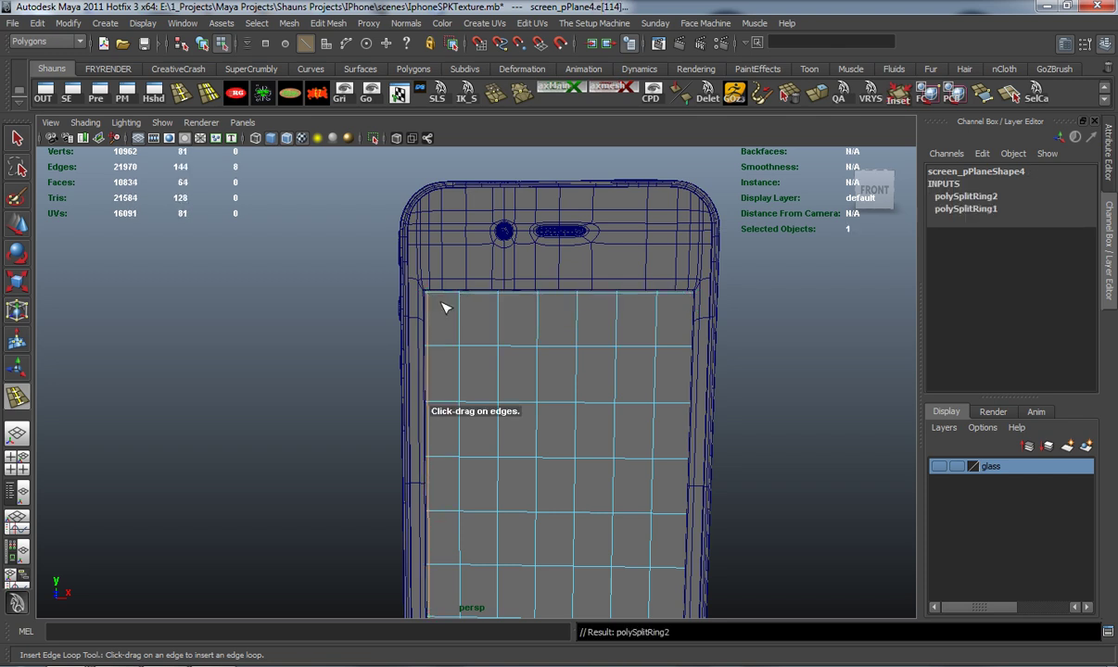
click(692, 299)
alt+middle_drag(564, 466, 533, 352)
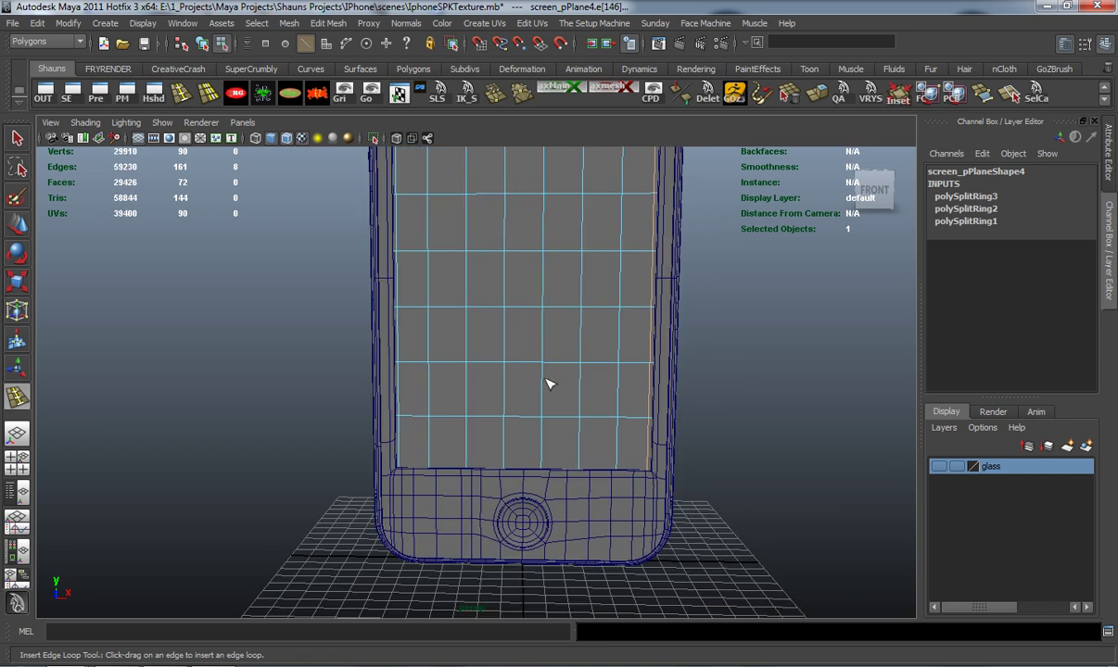
drag(583, 443, 583, 465)
Select the screen plane in object mode and examine its full UV layout in the UV Texture Editor
key(w)
right_drag(465, 294, 522, 275)
click(454, 301)
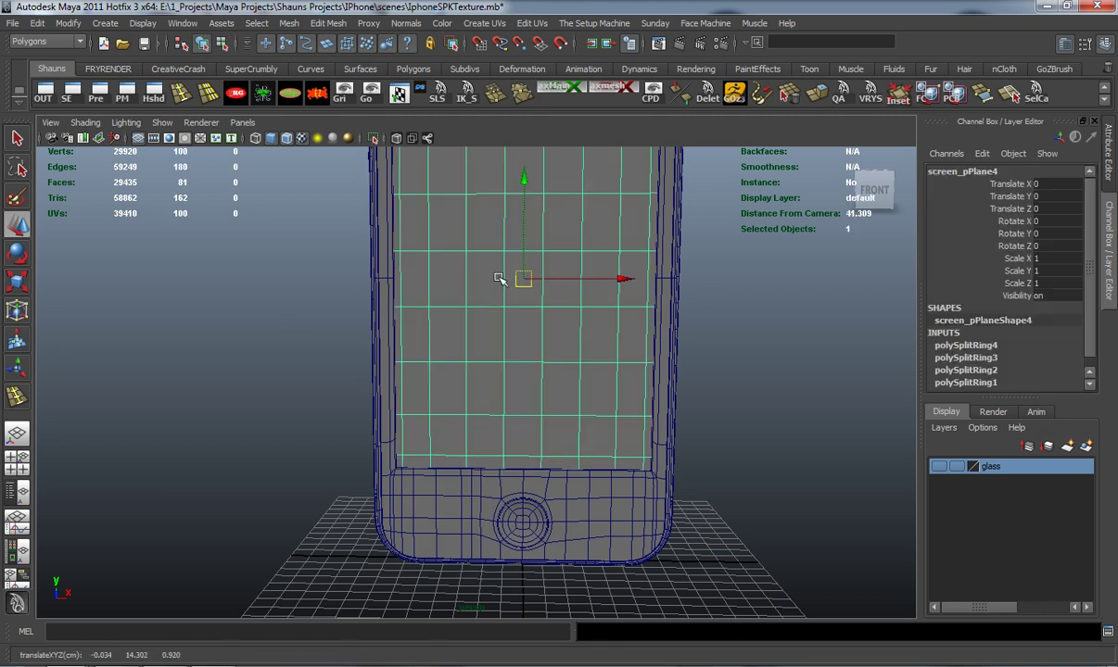
scroll(487, 290, down, 5)
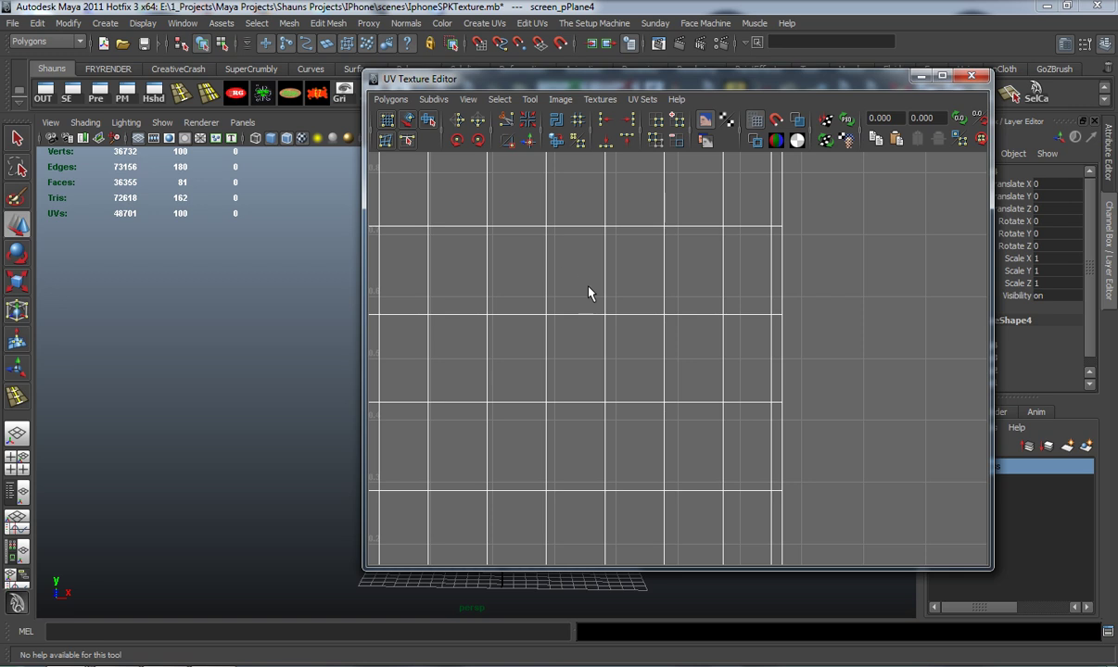
scroll(593, 307, down, 6)
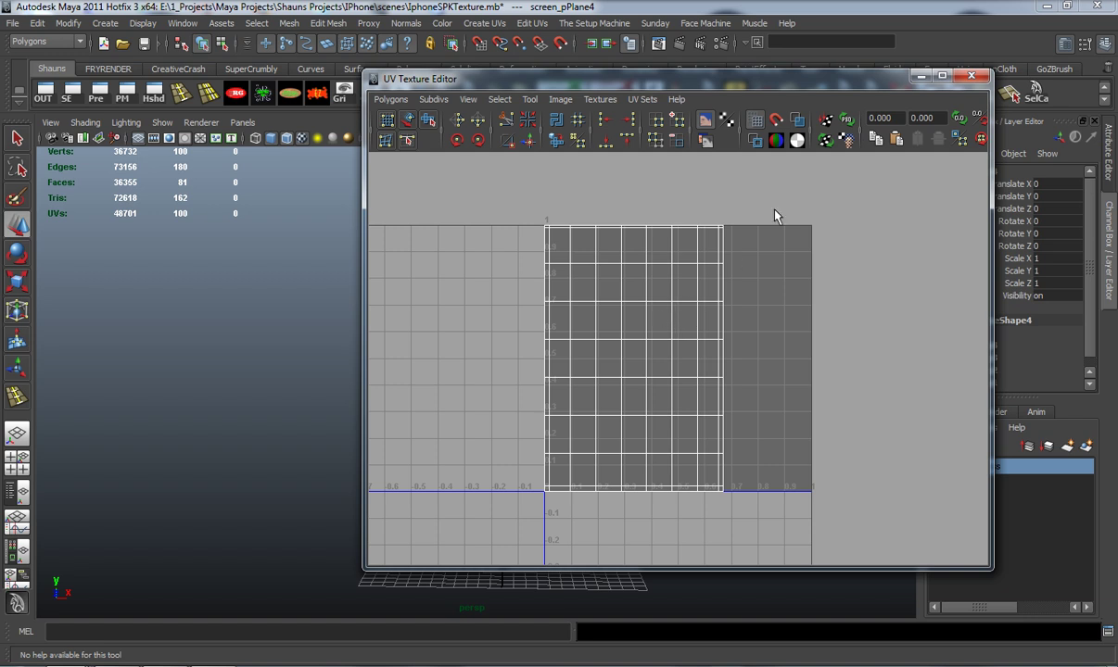
click(920, 76)
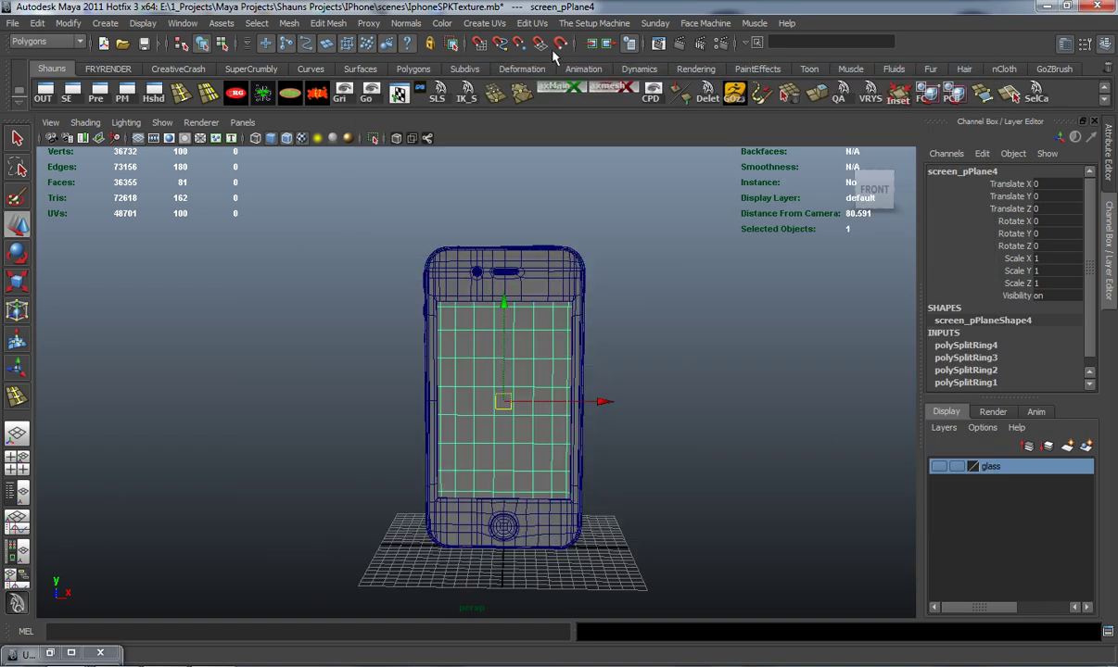
Apply planar mapping to the screen plane, fitted to the bounding box and projected from the Z axis
click(486, 23)
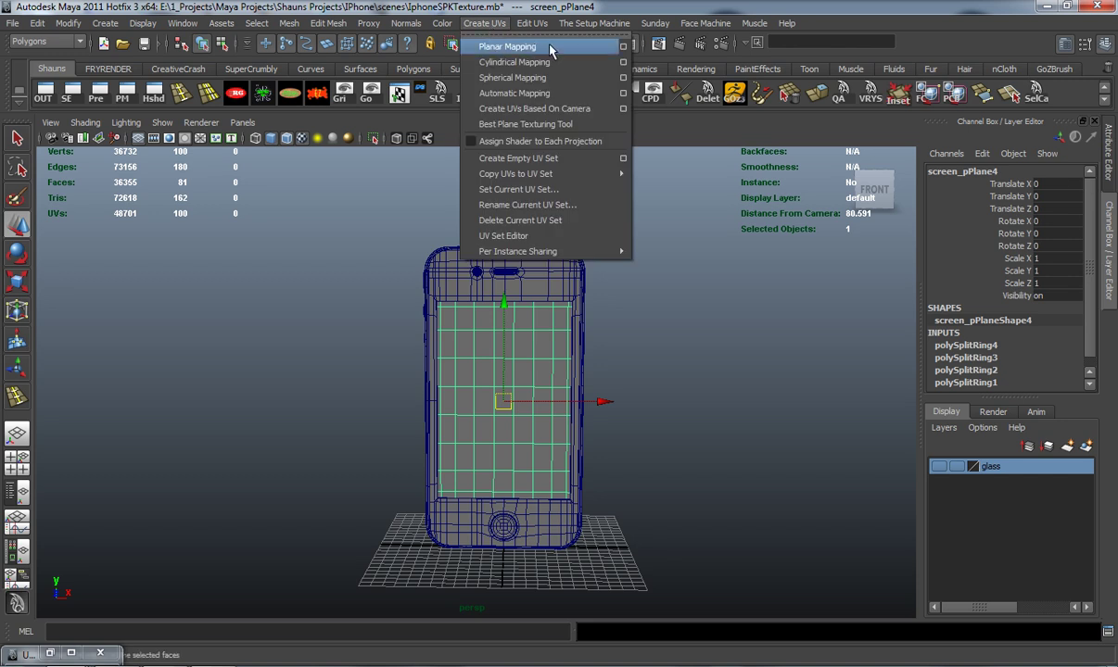
click(622, 46)
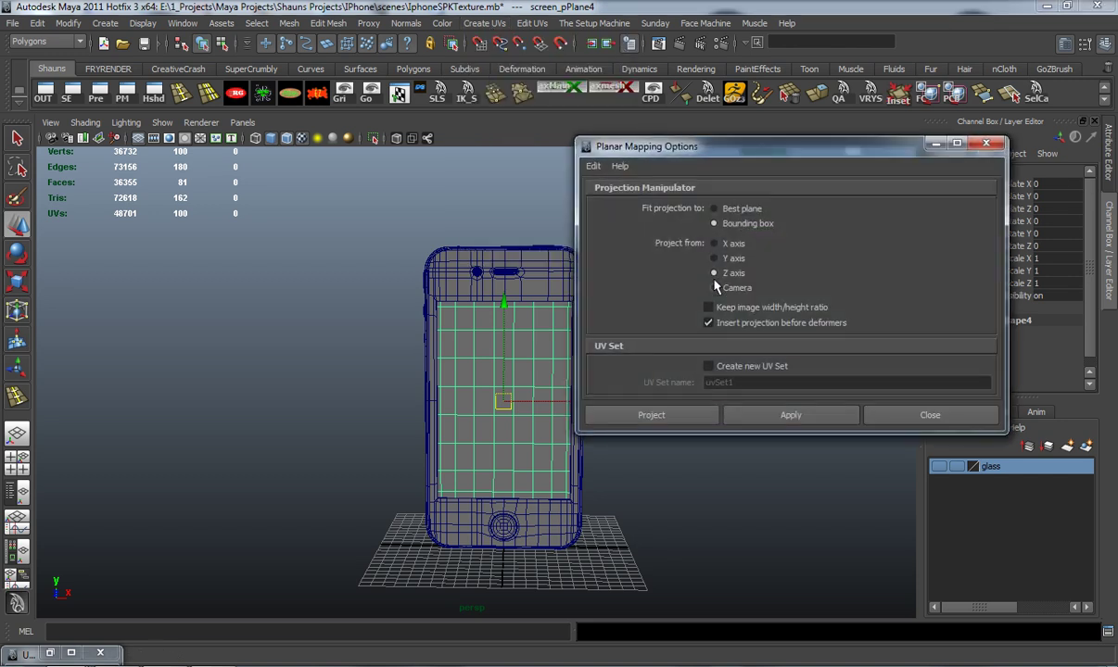
click(782, 415)
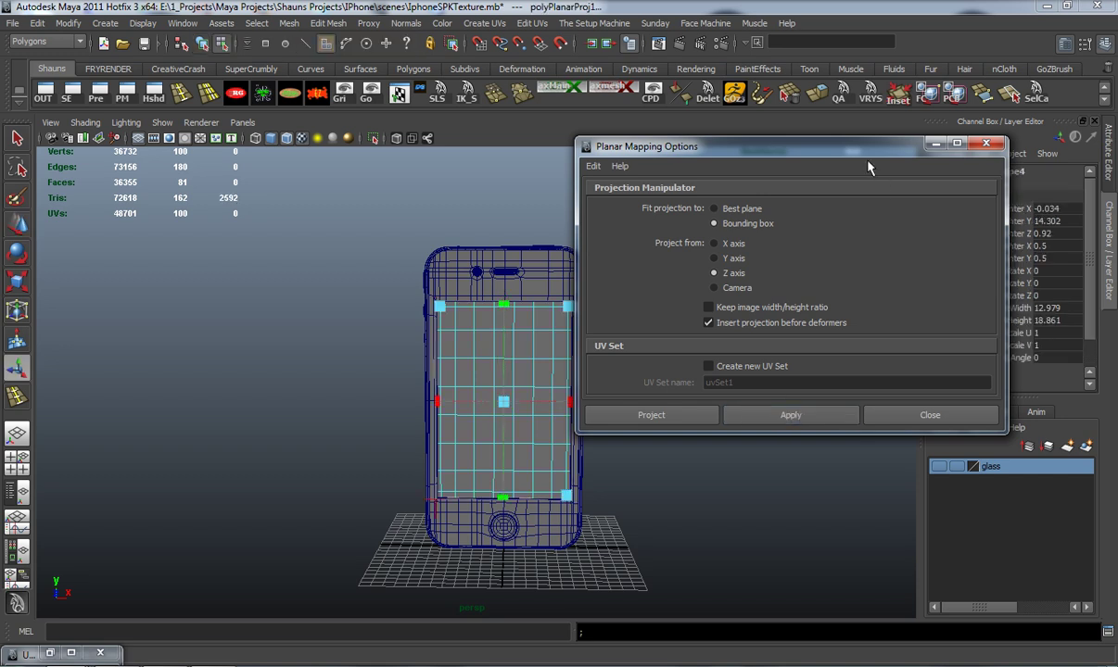
drag(802, 141, 1117, 14)
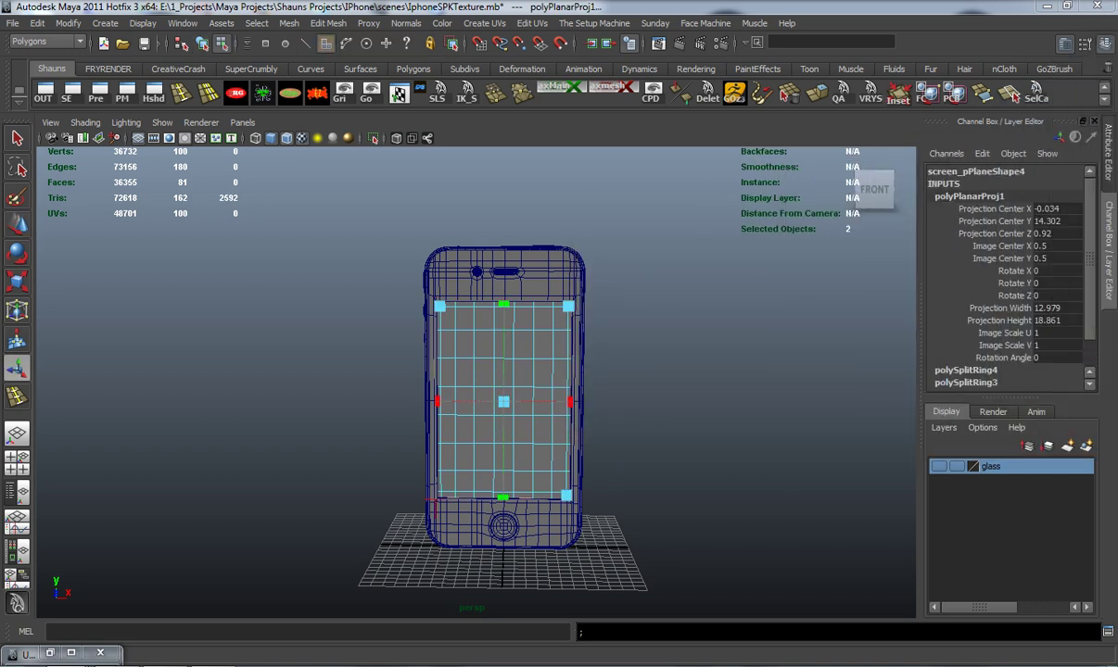
Restore the UV Texture Editor and arrange it beside an enlarged view of the phone for comparison
alt+drag(405, 343, 384, 390)
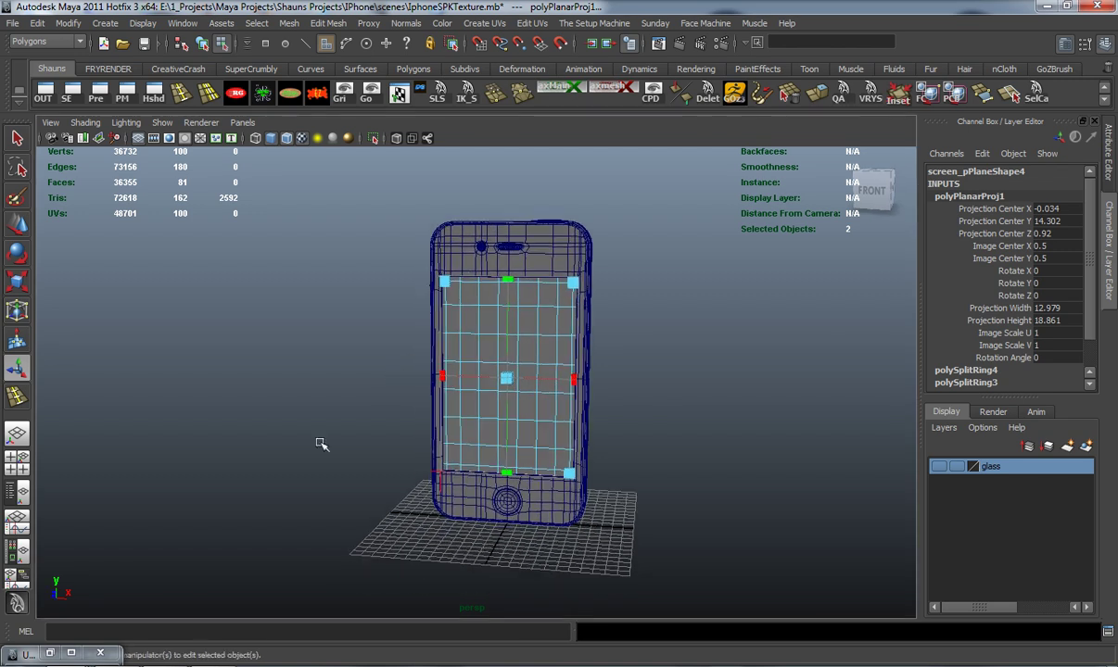
click(50, 653)
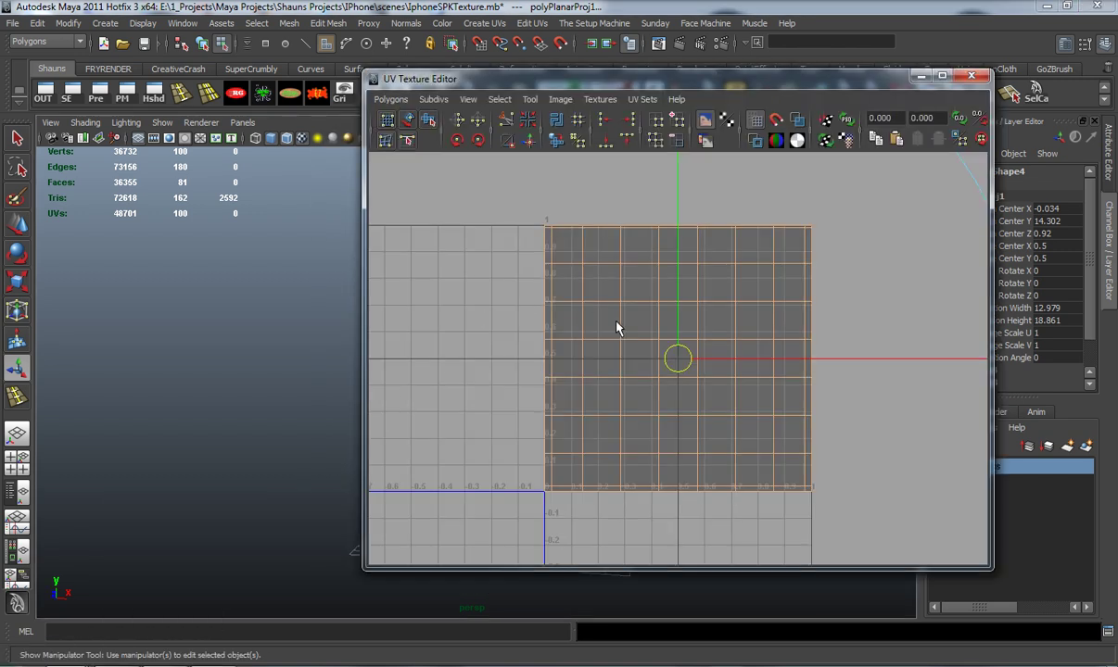
drag(675, 79, 833, 68)
alt+middle_drag(430, 326, 304, 321)
alt+drag(292, 324, 313, 322)
alt+right_drag(315, 321, 373, 323)
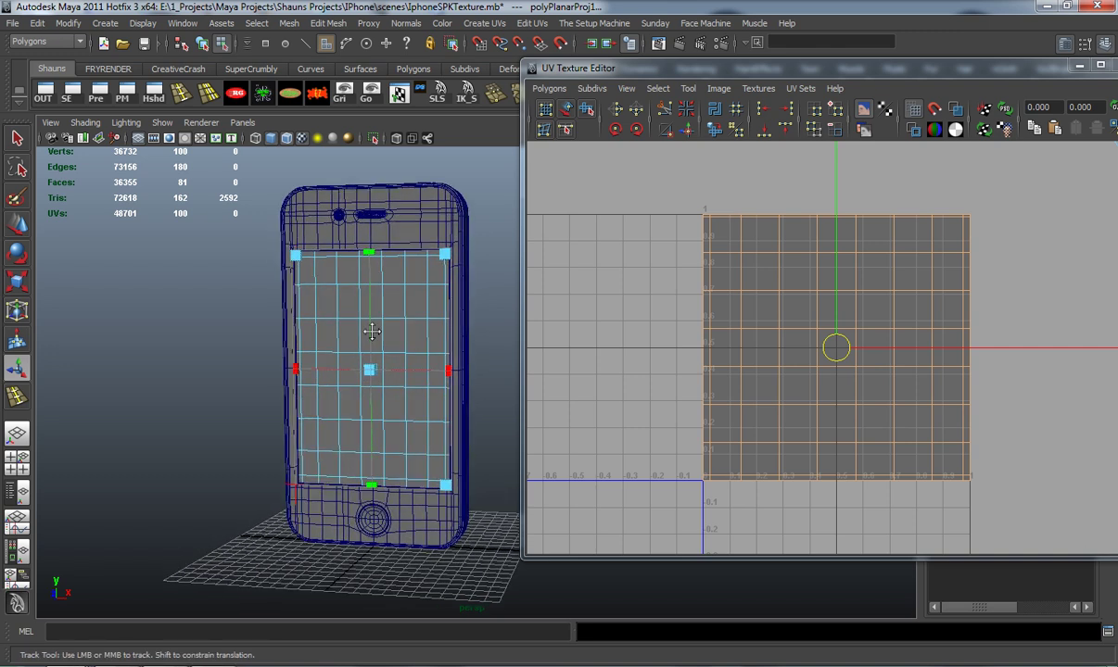
alt+middle_drag(373, 322, 378, 343)
alt+right_drag(379, 344, 389, 346)
alt+middle_drag(390, 347, 394, 354)
alt+right_drag(394, 354, 425, 357)
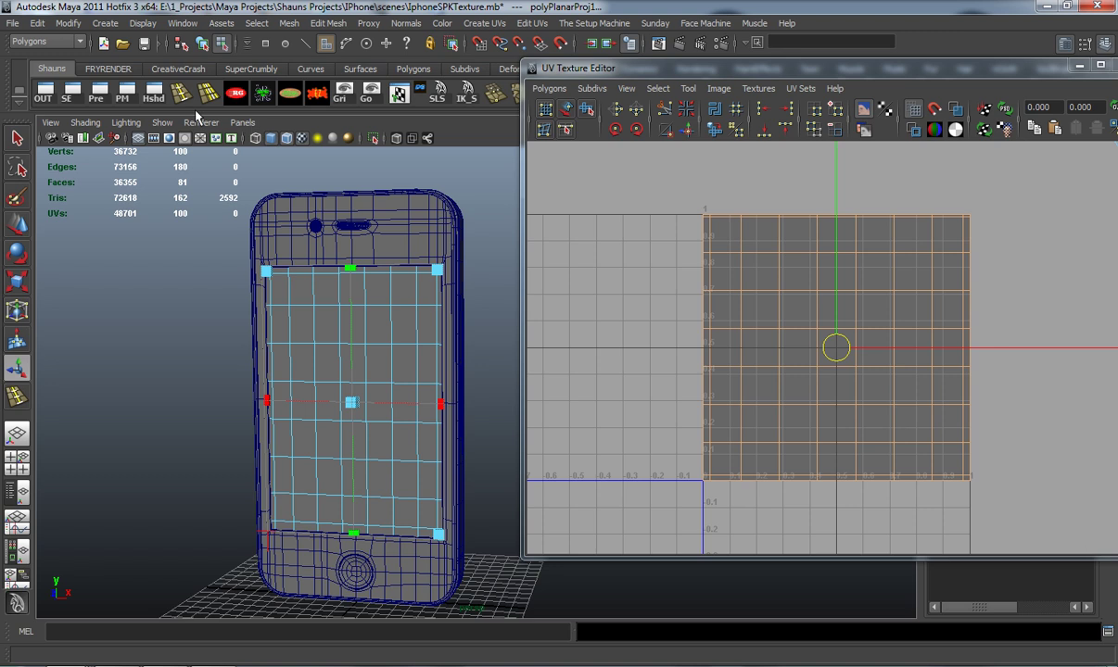
Reselect the screen plane as an object and create a new Blinn material in Hypershade
right_drag(335, 293, 374, 277)
click(327, 302)
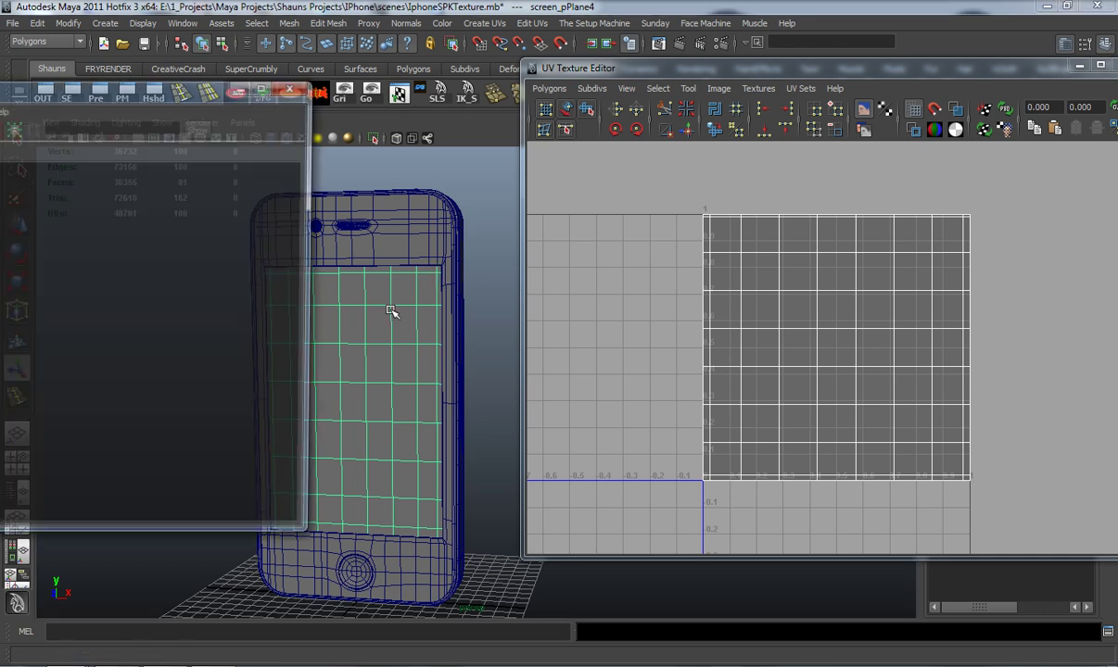
drag(158, 93, 527, 72)
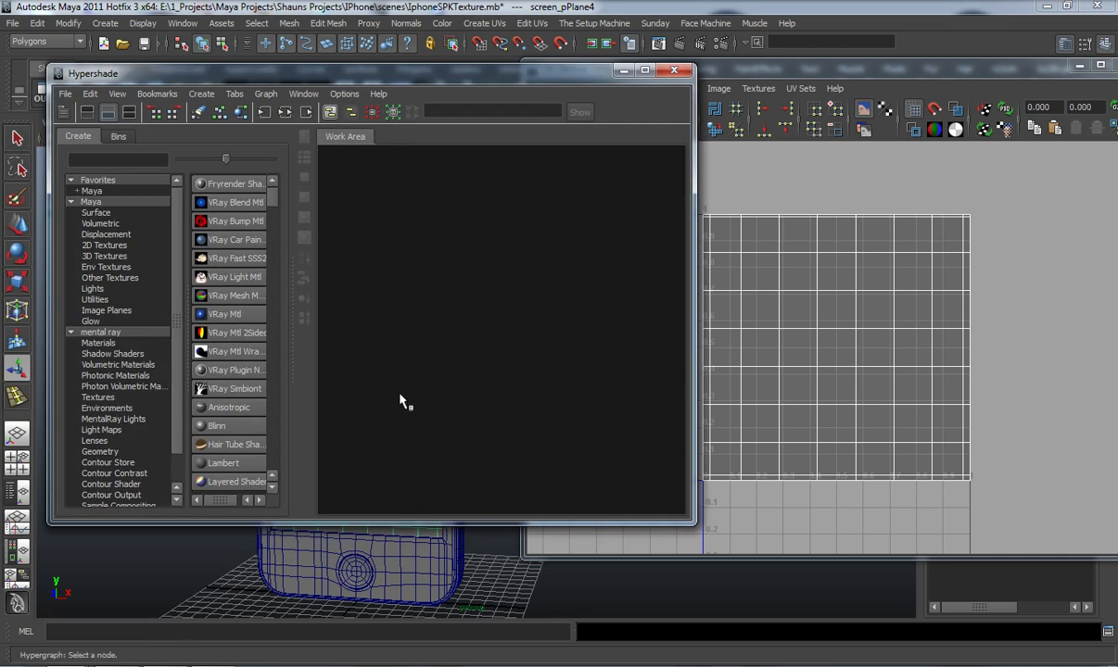
click(221, 424)
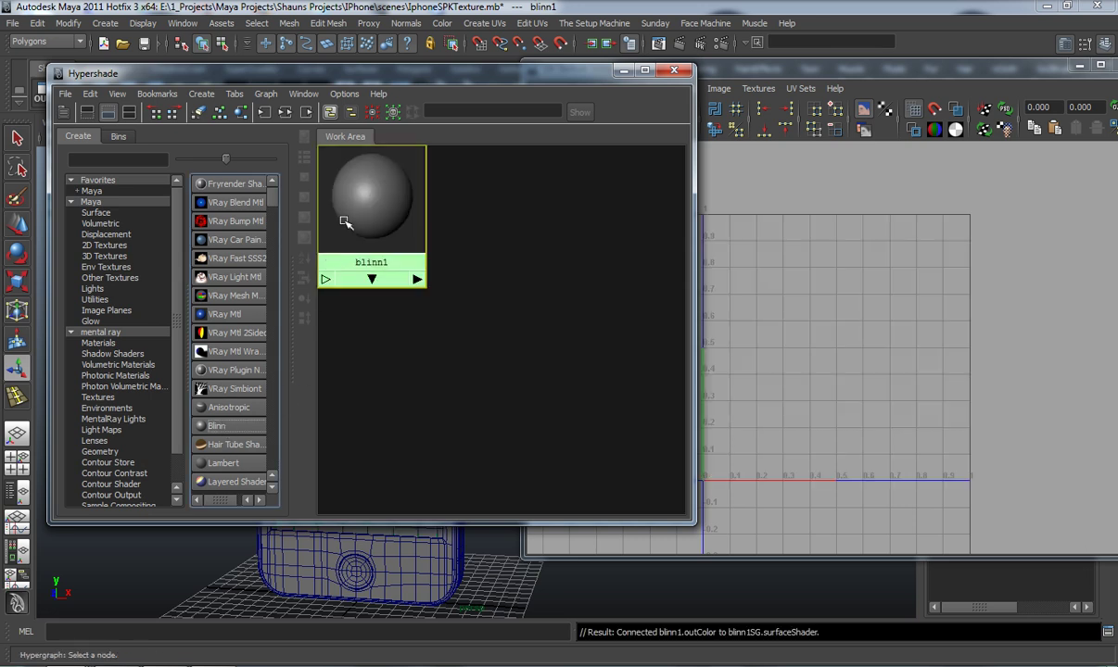
Create a Checker texture and connect it to the Blinn material's color input
drag(292, 310, 335, 309)
scroll(240, 369, down, 4)
scroll(241, 371, down, 7)
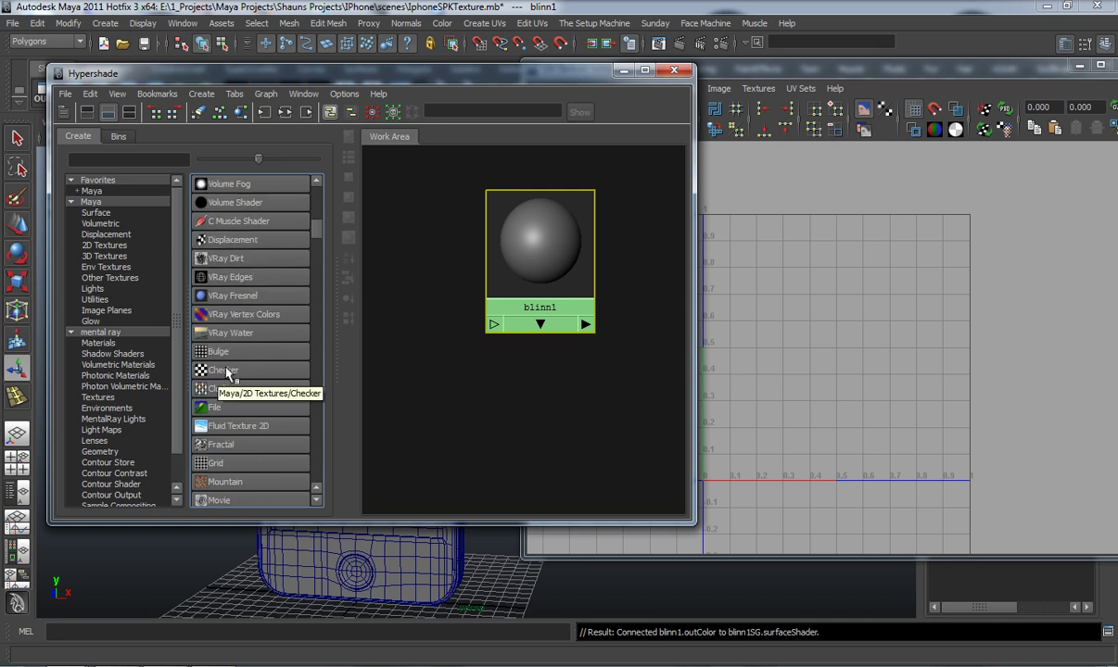
click(221, 370)
drag(519, 242, 545, 290)
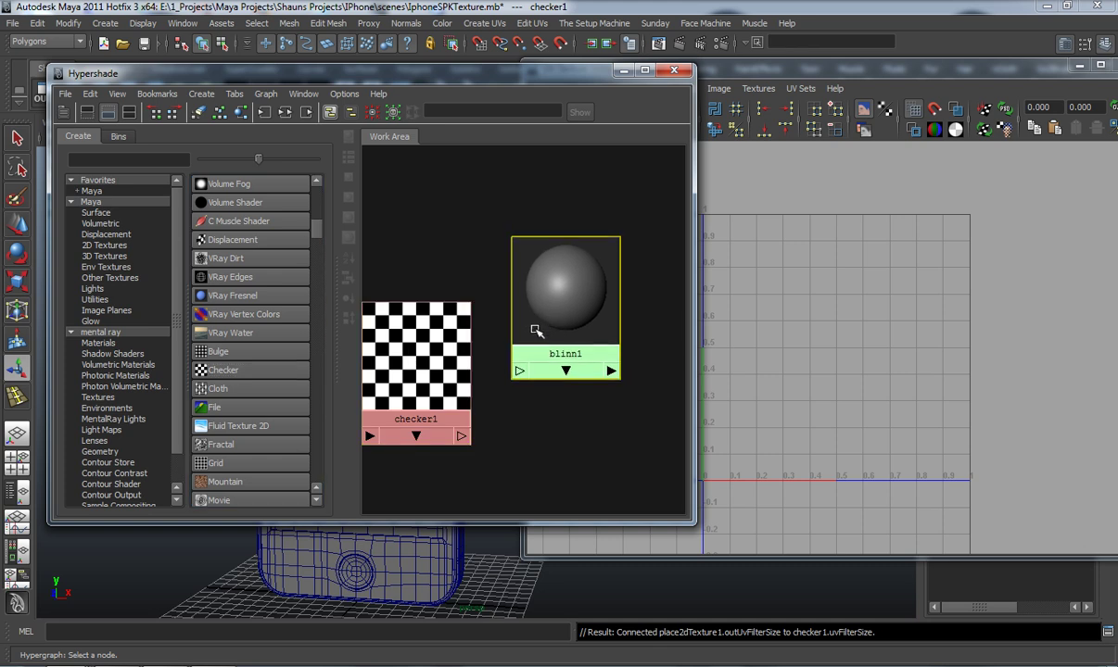
middle_drag(443, 433, 538, 305)
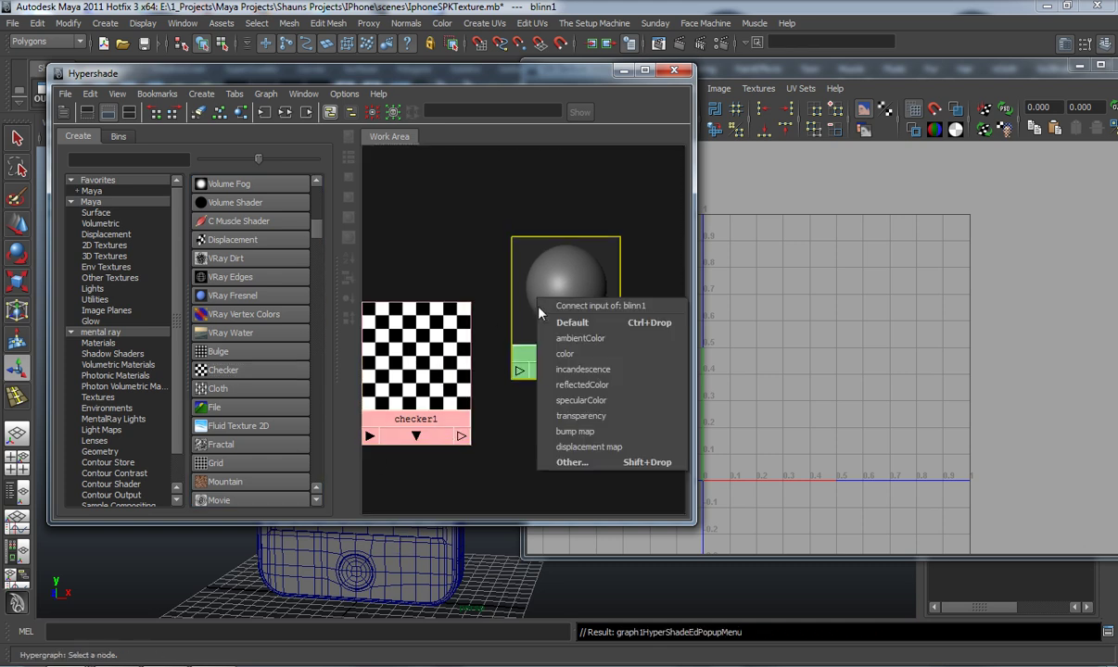
click(549, 355)
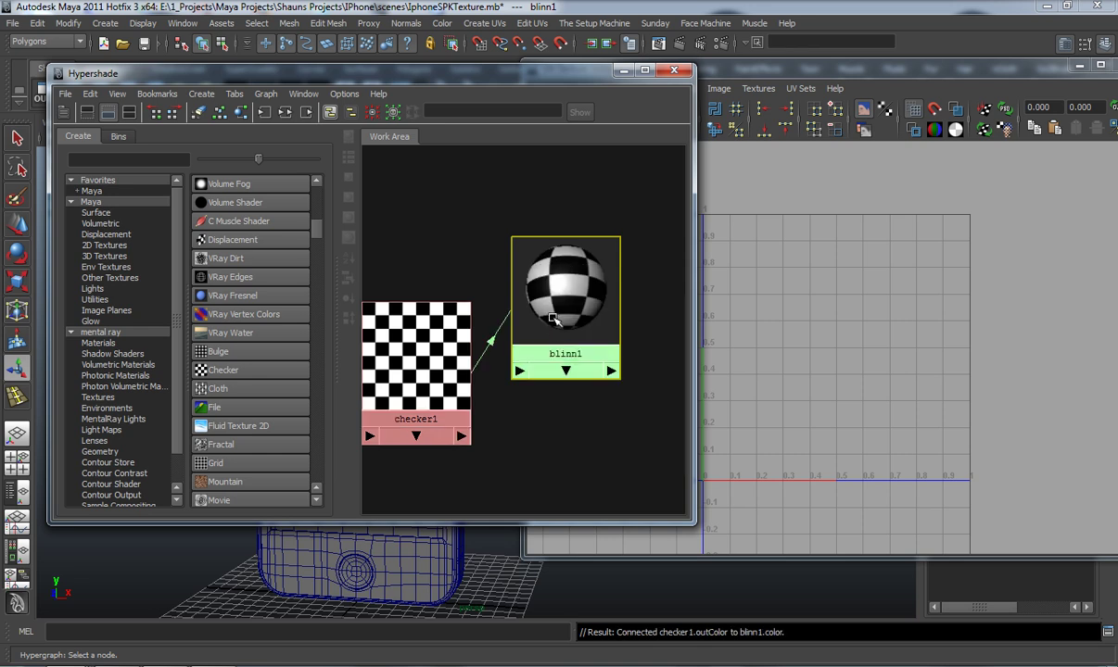
drag(528, 299, 518, 350)
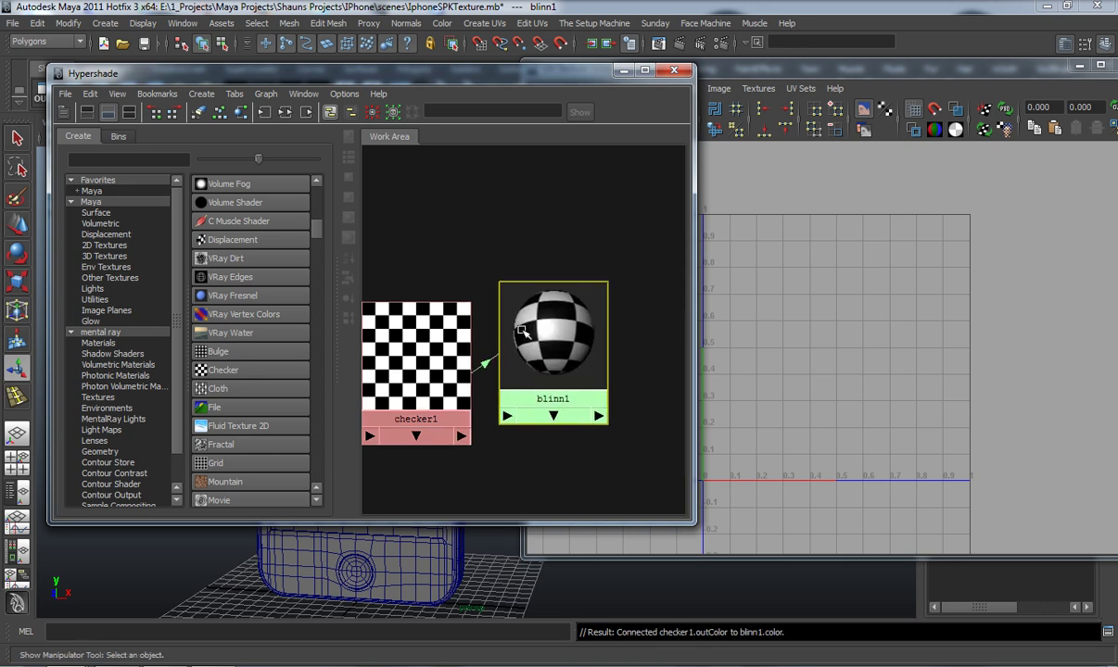
Assign the checkered Blinn material to the screen plane and minimize Hypershade to show the phone
drag(550, 71, 215, 81)
click(413, 359)
right_drag(223, 330, 245, 294)
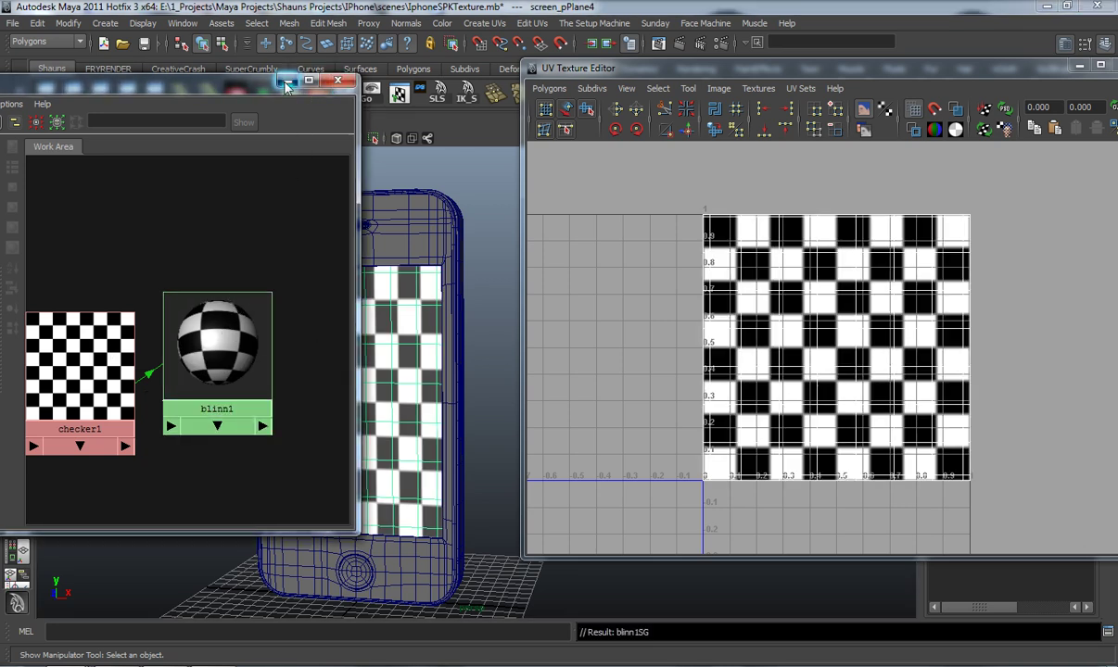
click(289, 81)
alt+middle_drag(234, 331, 257, 322)
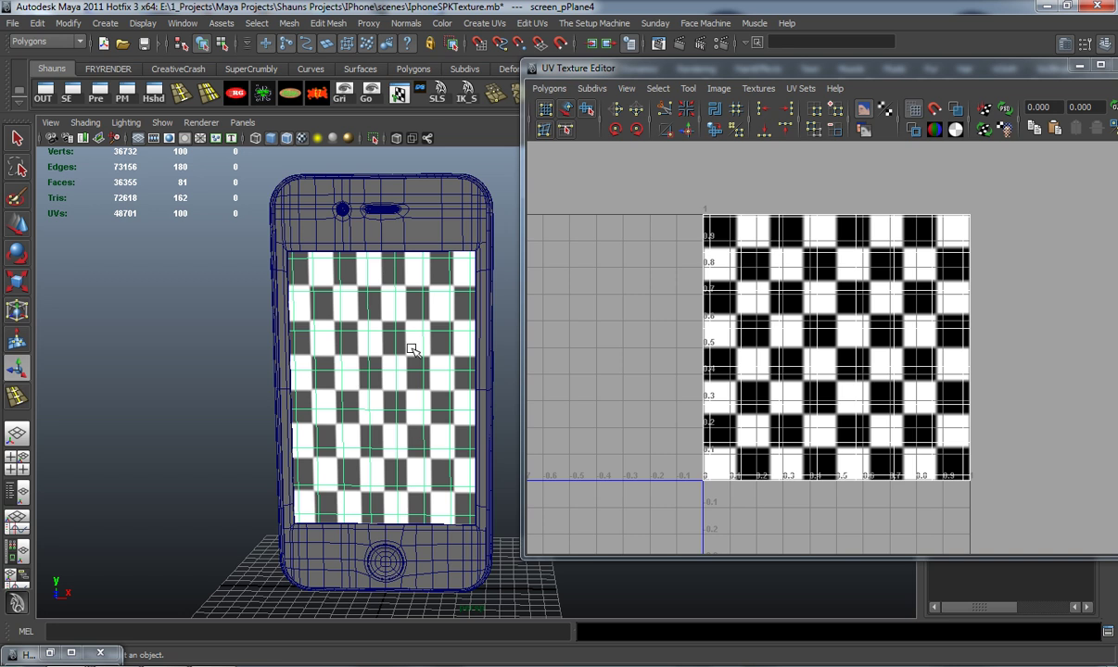
Turn off the checker image display in the UV Texture Editor
click(720, 89)
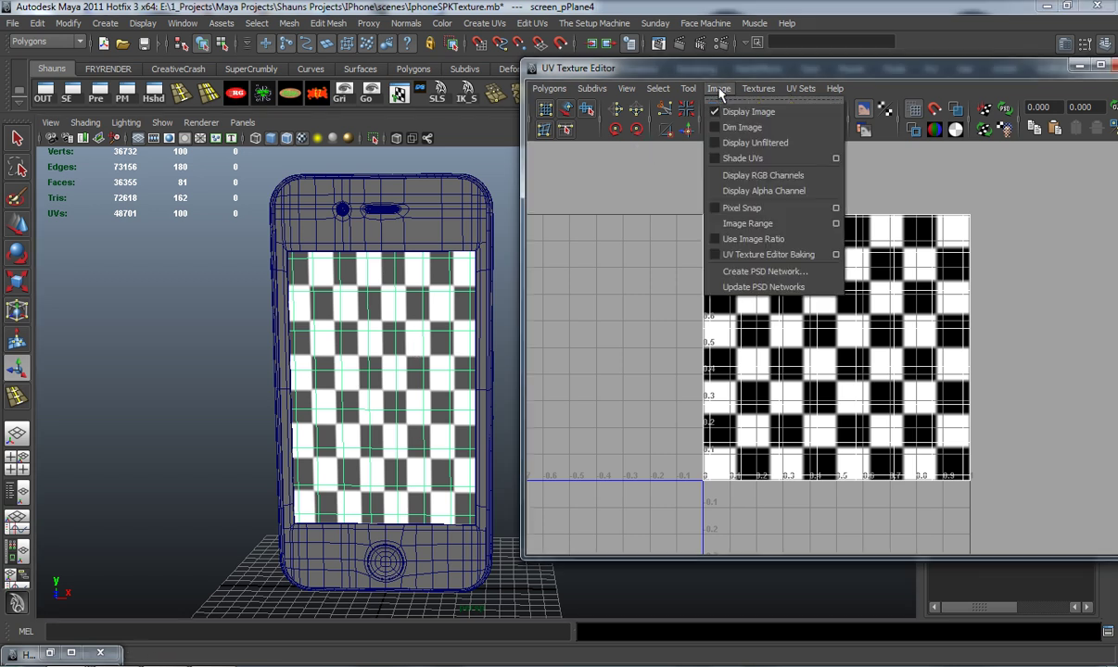
click(741, 112)
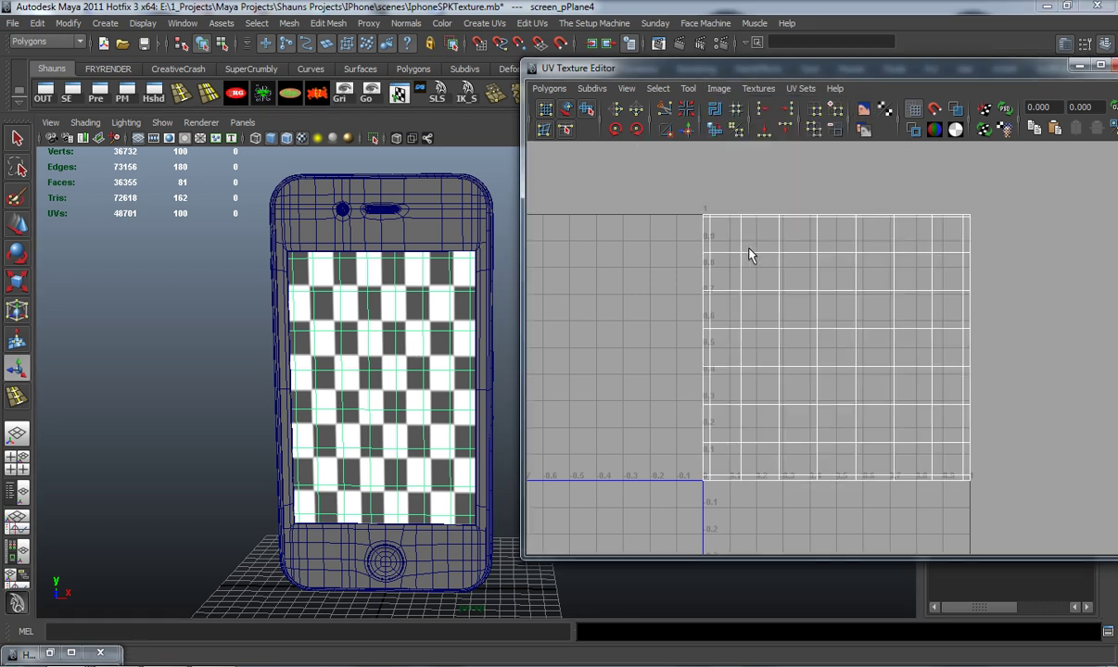
click(719, 89)
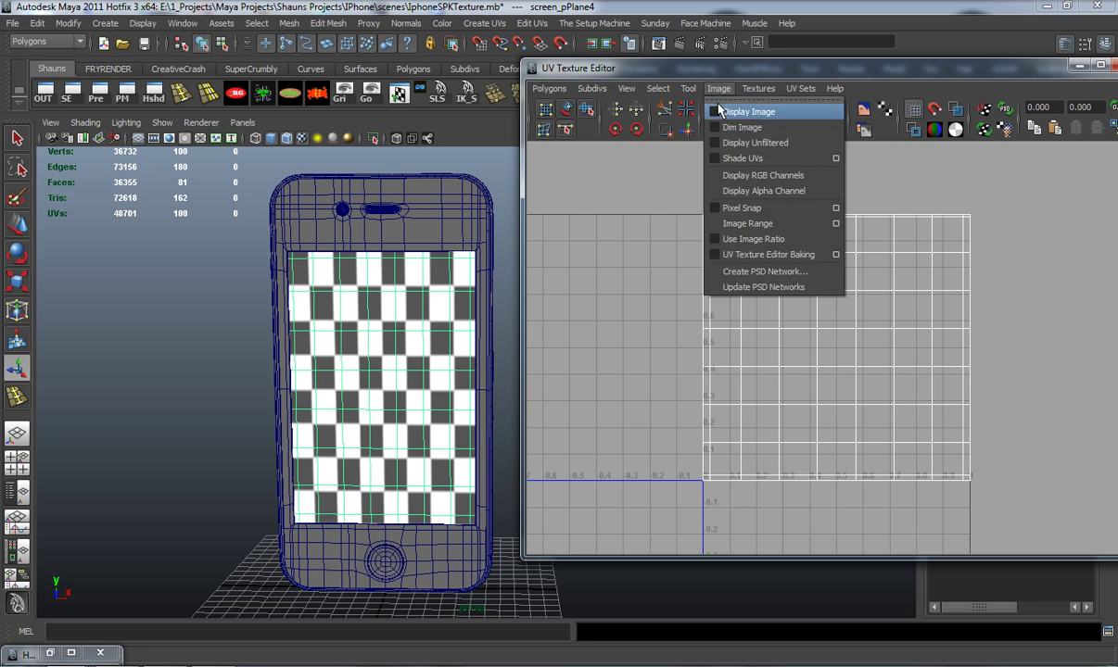
click(609, 237)
Select a few corner UVs of the screen plane and extend the selection to the whole UV shell
right_click(712, 219)
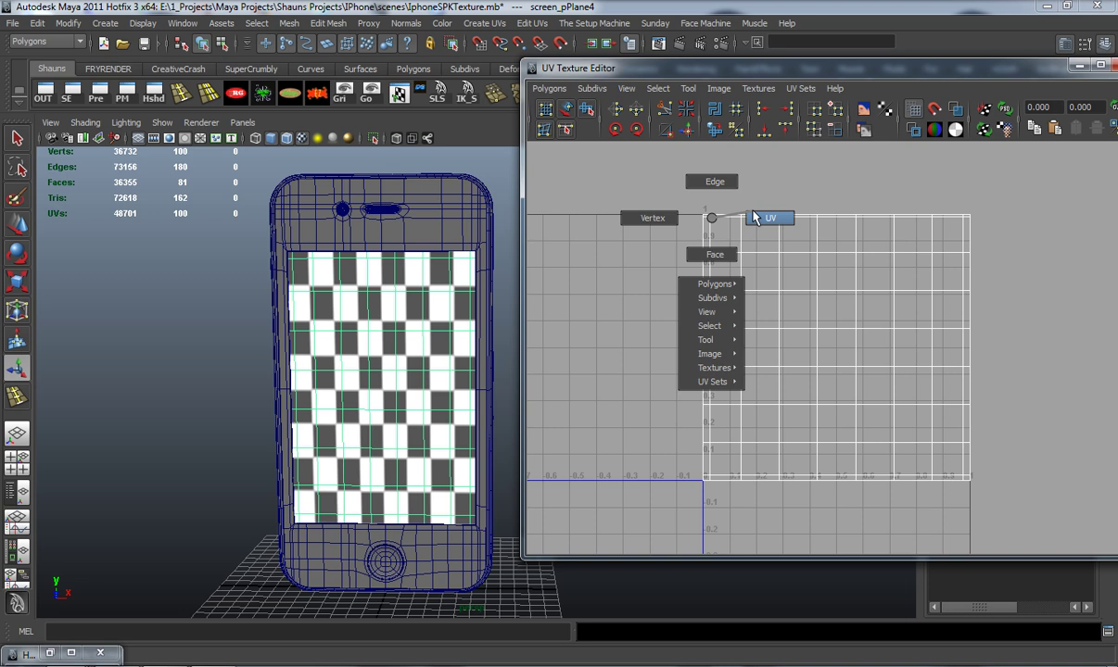
click(753, 217)
drag(686, 200, 721, 234)
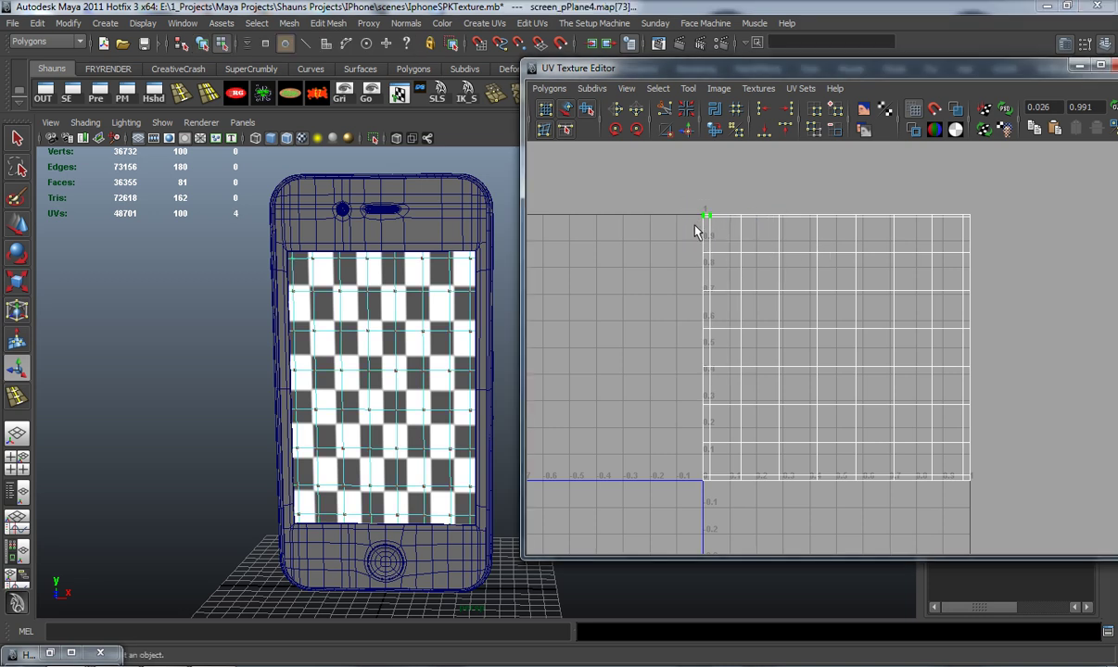
ctrl+right_click(696, 230)
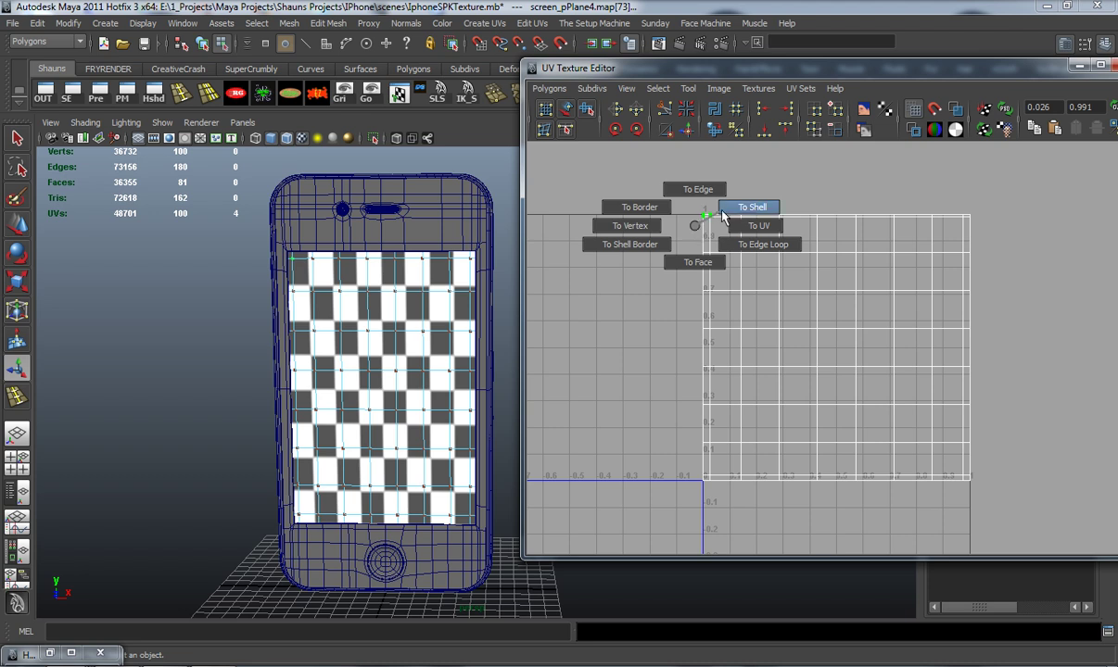
click(723, 215)
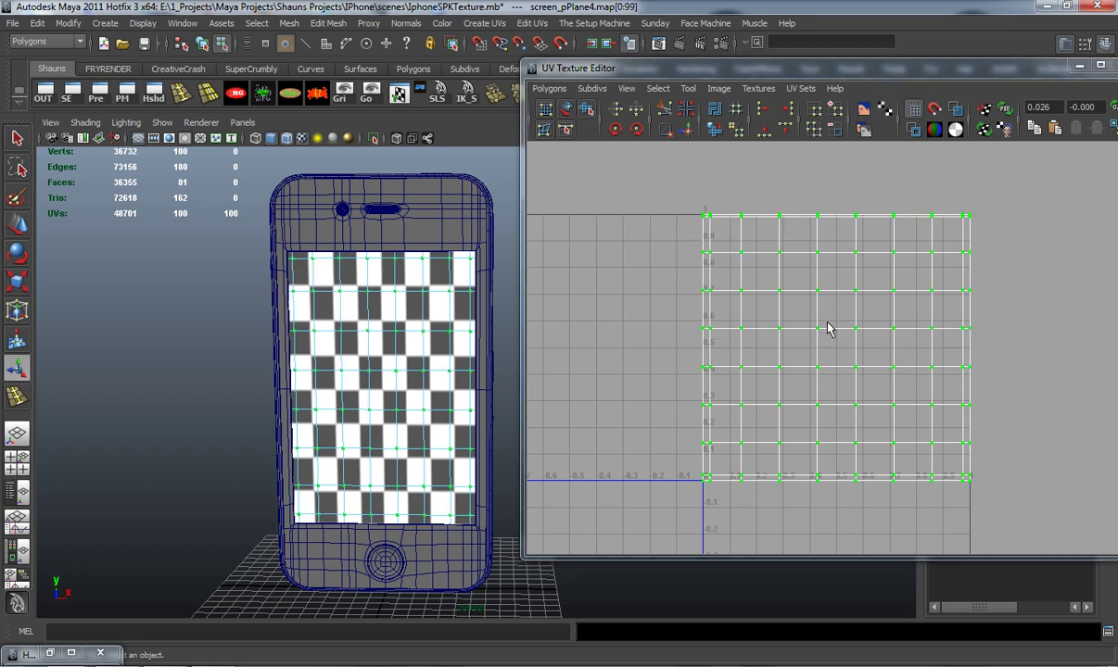
Scale the screen's UV shell narrower horizontally and taller vertically to even out the checker squares on the phone
key(r)
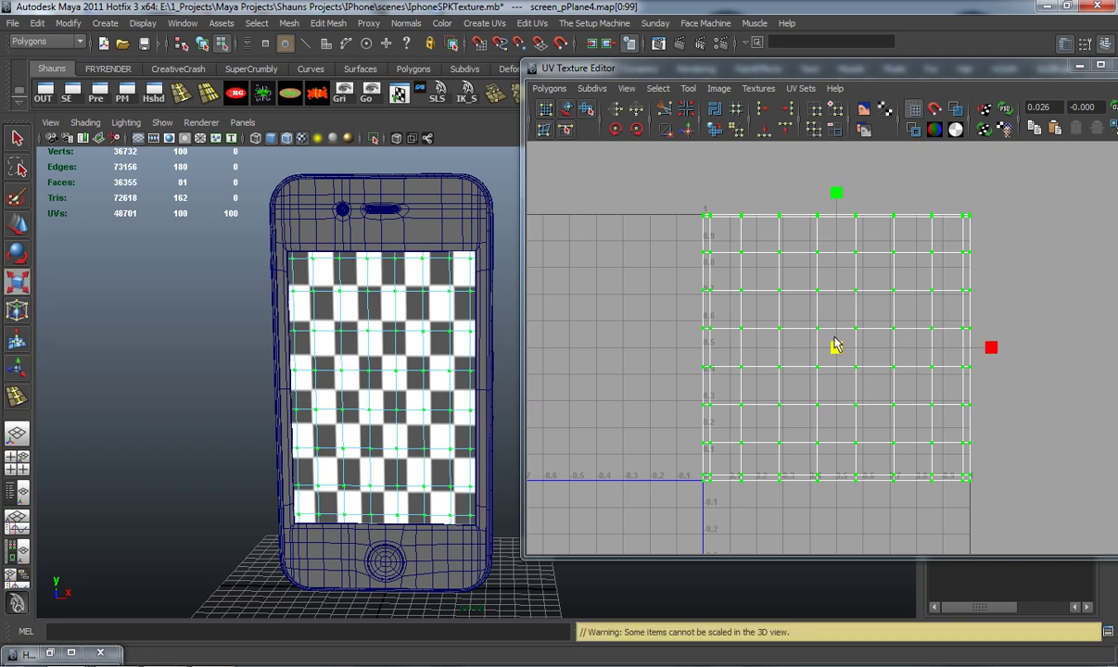
drag(991, 348, 951, 350)
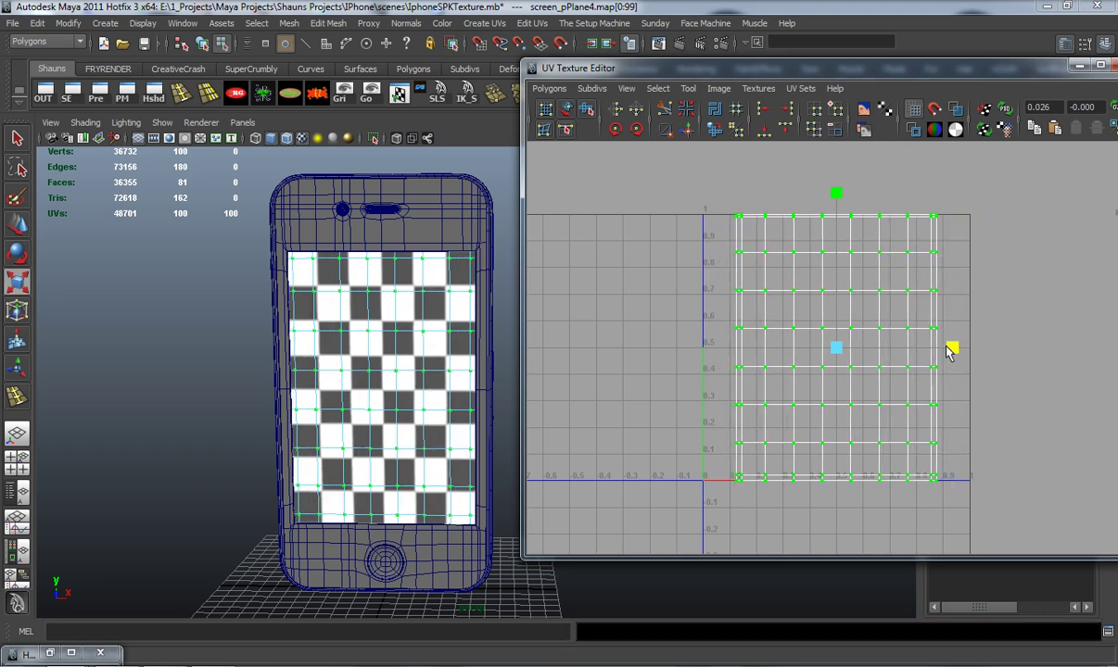
drag(836, 194, 807, 152)
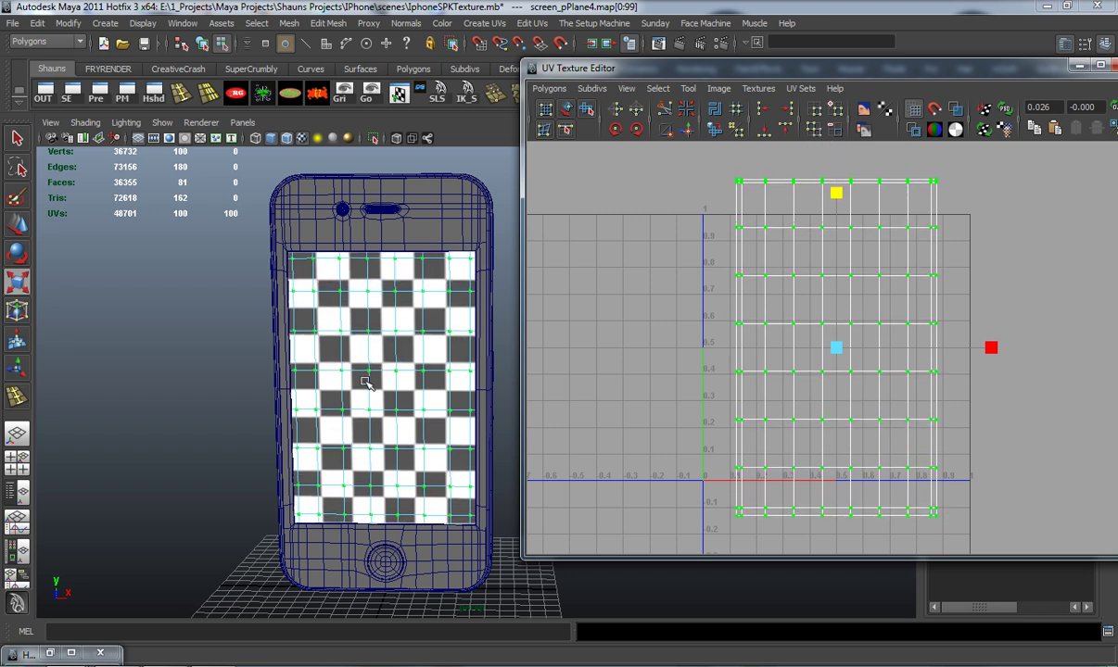
Shrink the screen's UV shell uniformly and move it into the lower-left corner of the 0–1 UV space
drag(836, 347, 725, 354)
key(w)
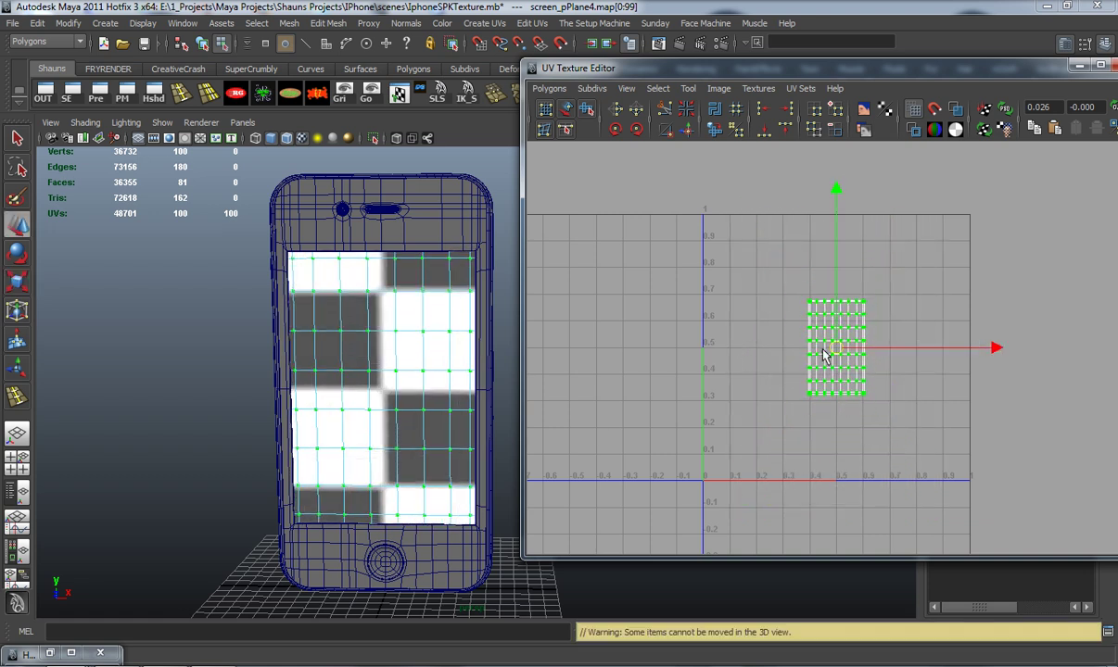
drag(816, 366, 742, 428)
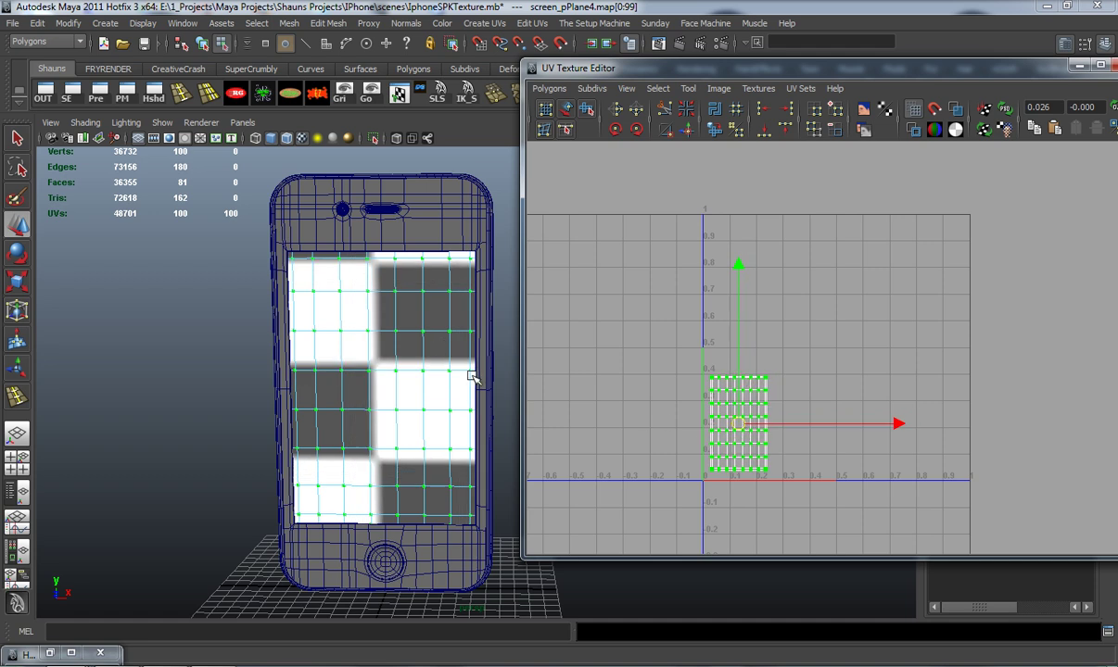
Return to object mode and select the round home button below the screen
alt+drag(428, 362, 369, 349)
right_drag(371, 330, 369, 326)
alt+drag(369, 326, 410, 365)
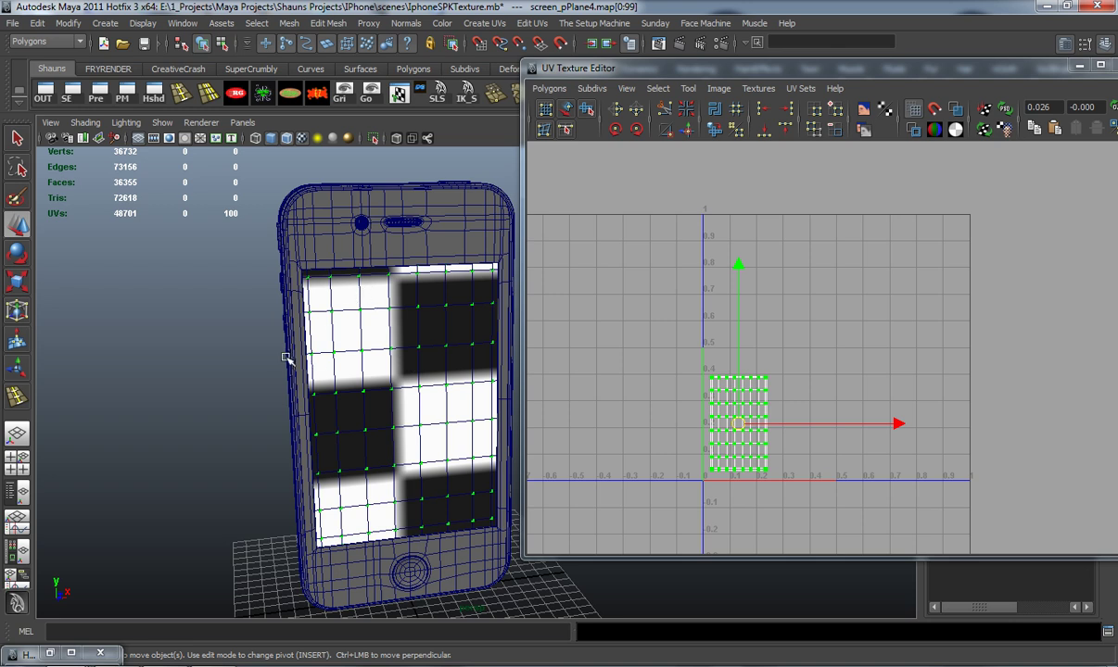
alt+drag(272, 368, 404, 441)
click(454, 484)
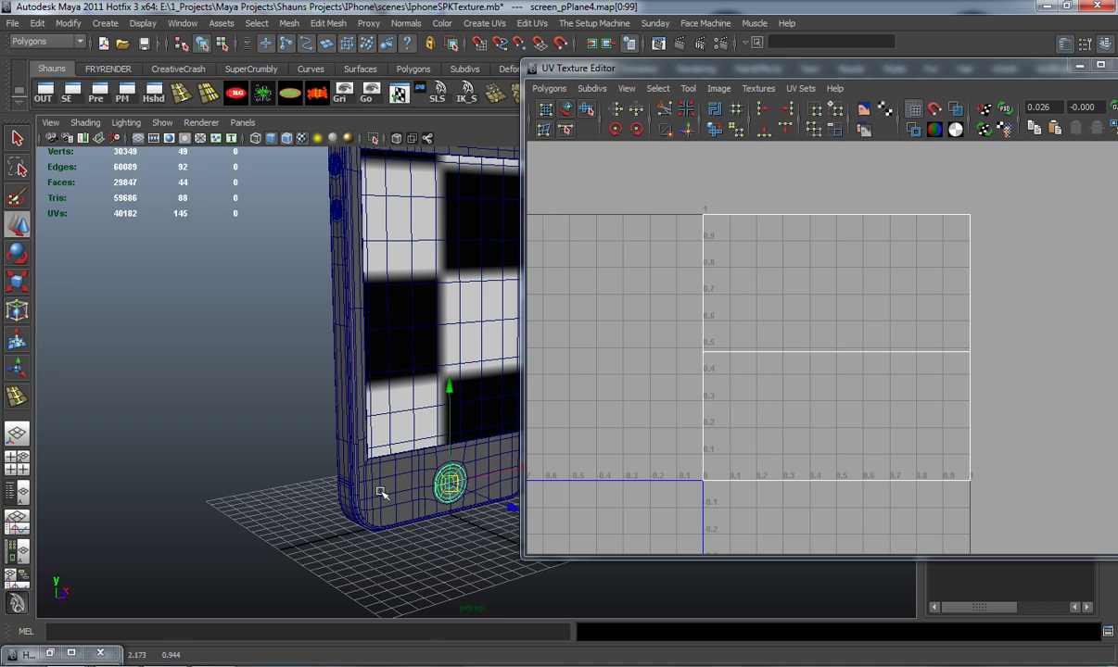
click(454, 484)
alt+drag(272, 410, 274, 408)
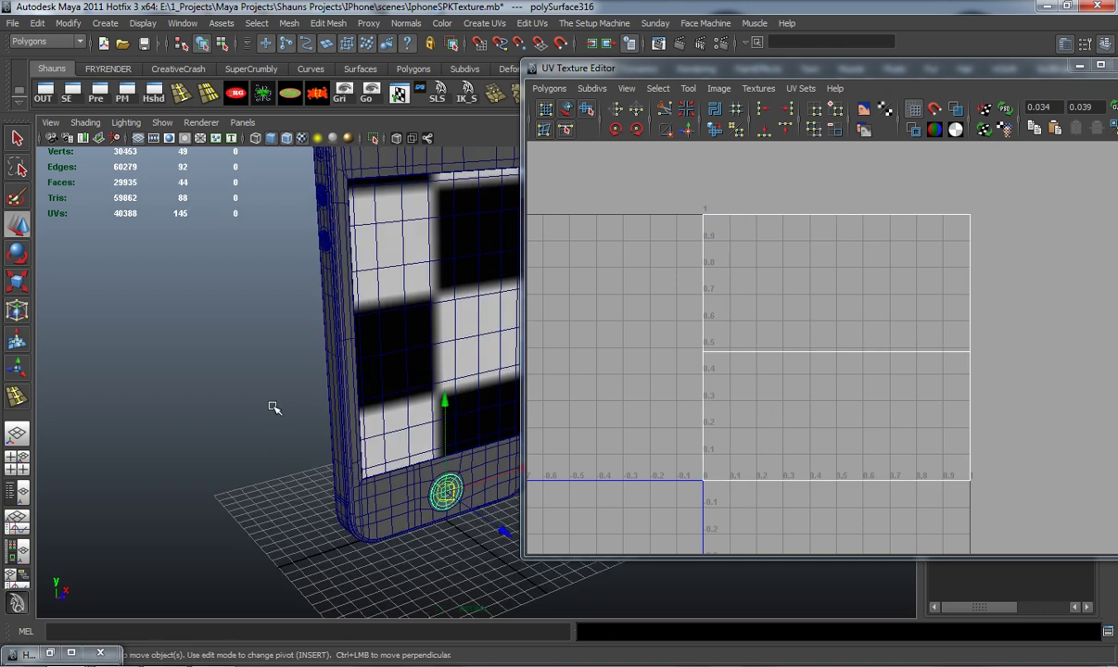
Apply planar mapping to the home button, fitted to the bounding box and projected from the Z axis
click(483, 24)
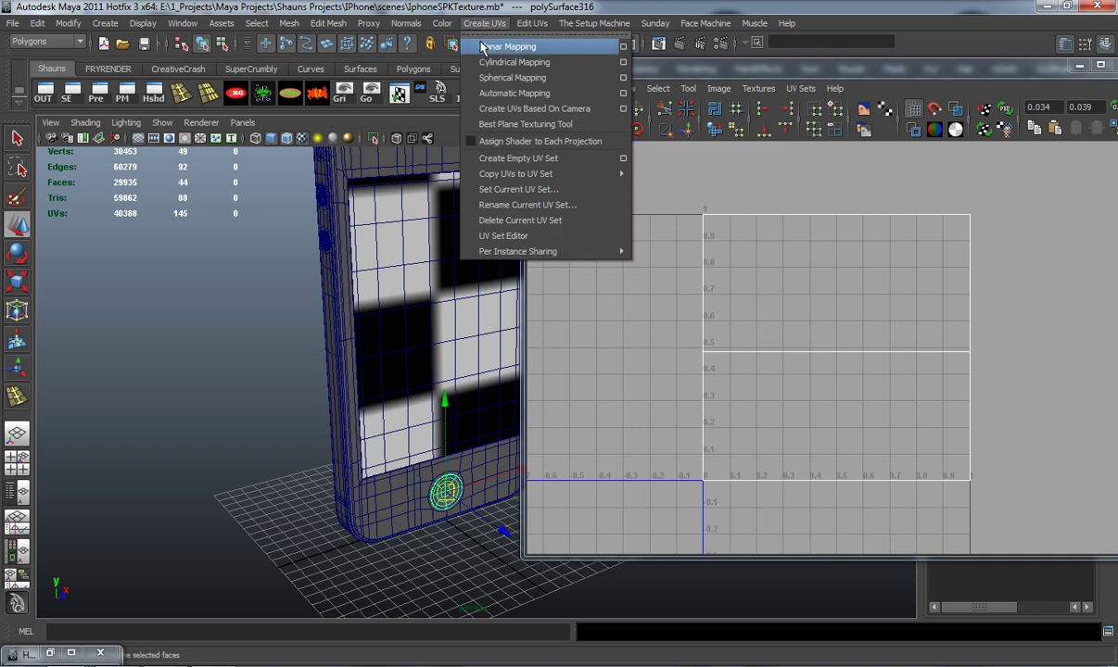
click(624, 47)
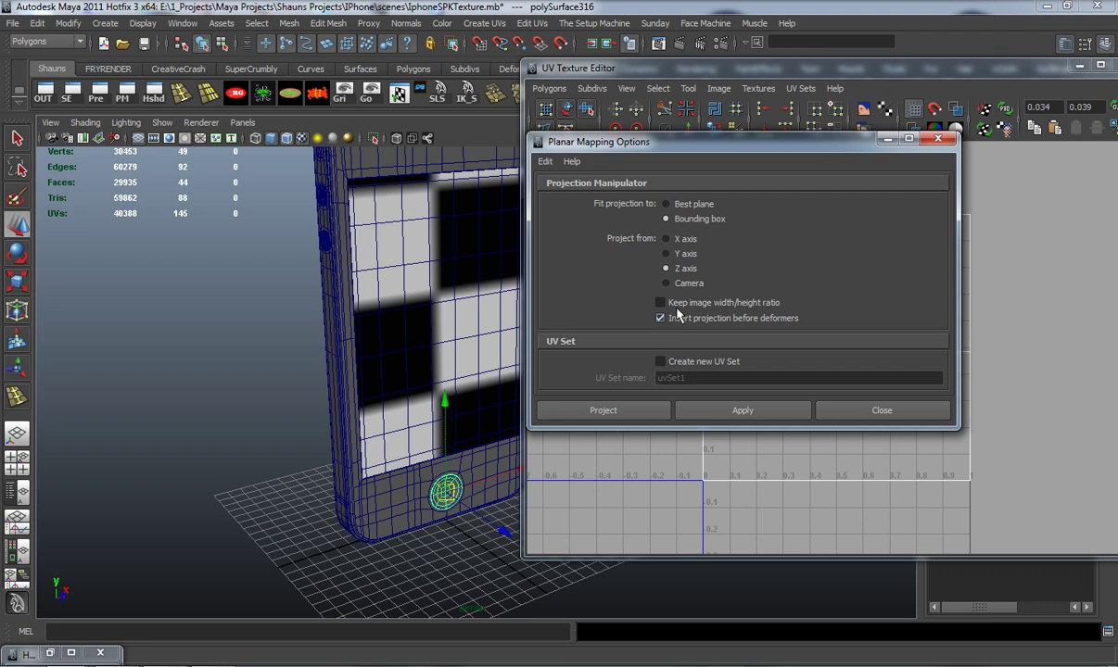
click(737, 410)
click(879, 411)
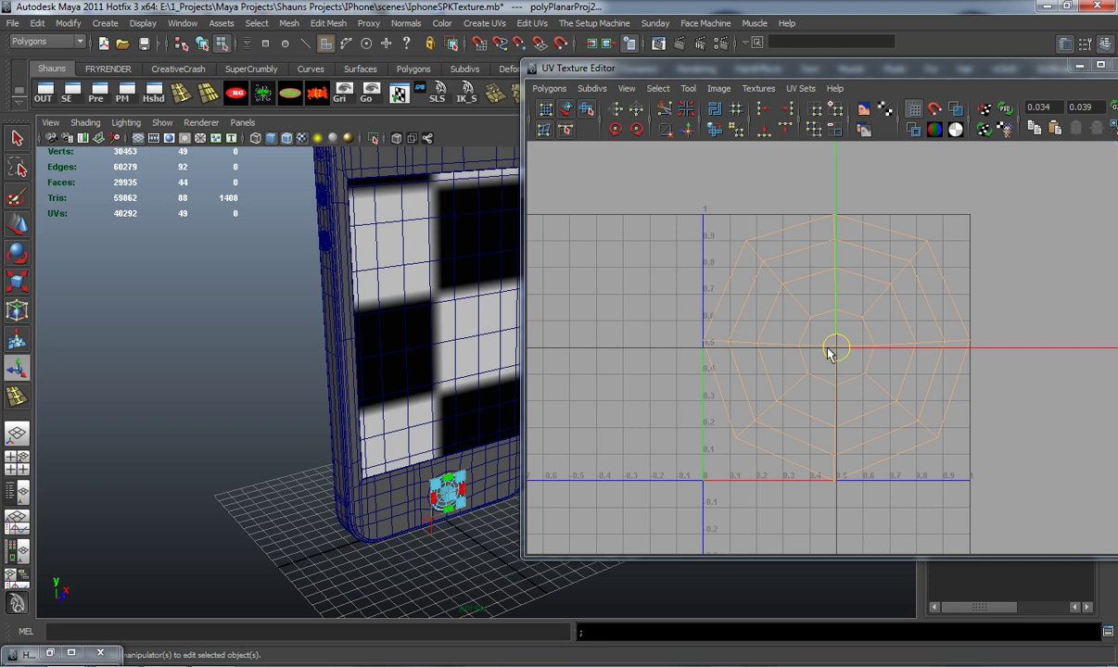
Leave the projection manipulator and reselect the home button in object mode
alt+drag(479, 368, 431, 435)
right_click(421, 475)
right_drag(428, 464, 417, 467)
click(420, 481)
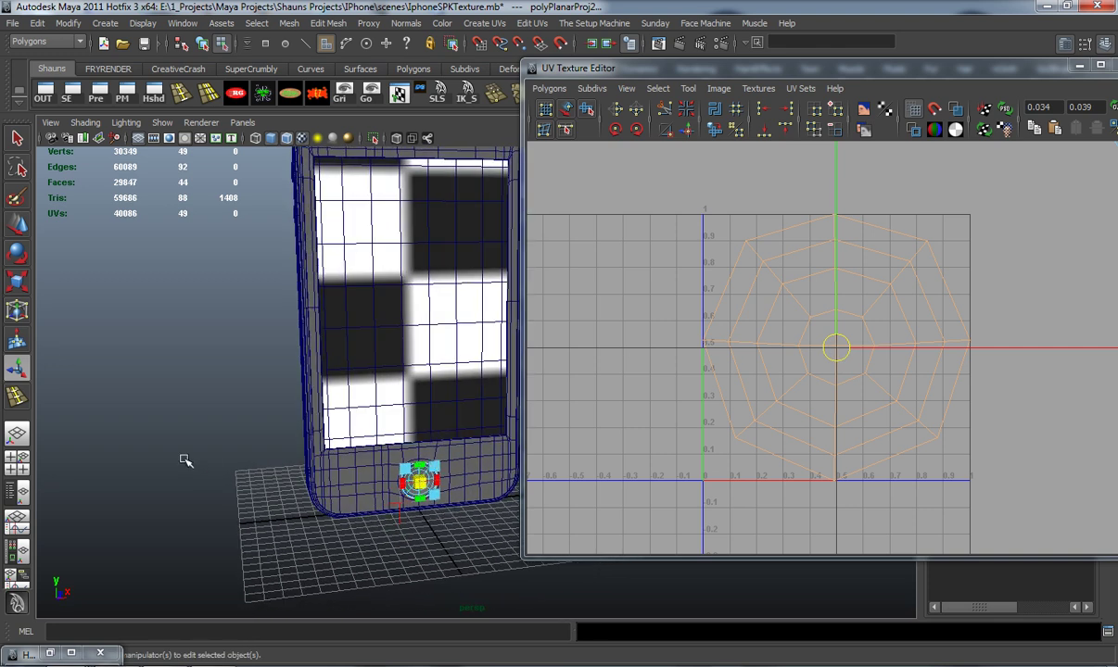
key(q)
right_click(430, 400)
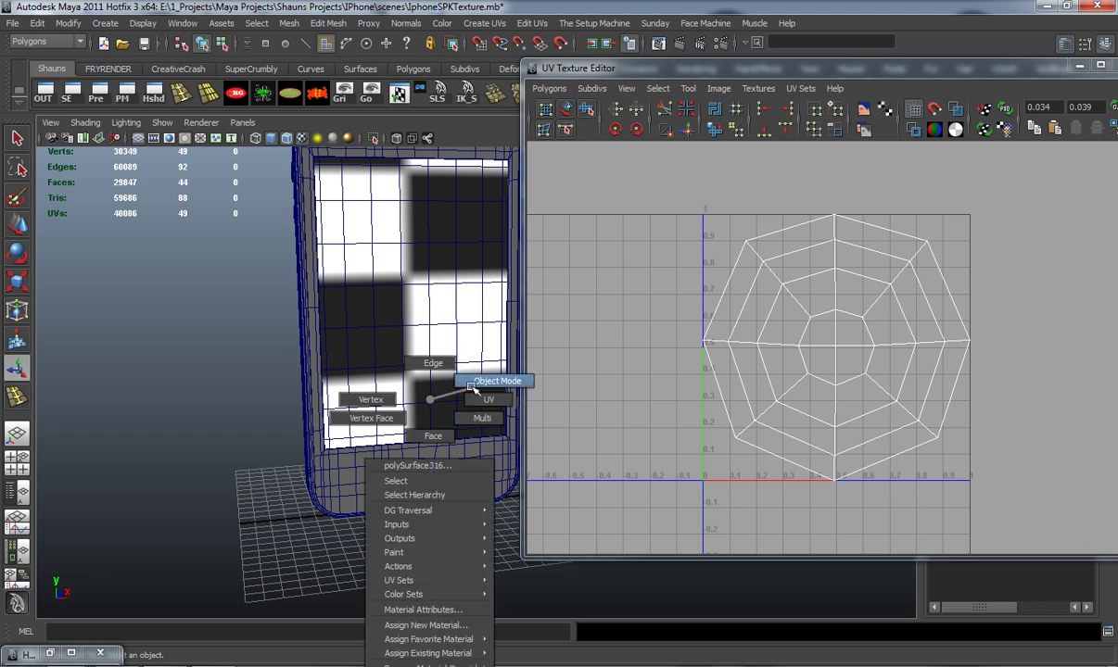
click(473, 385)
click(424, 474)
Select the home button's entire UV shell and unfold it with the Smooth UV tool
right_drag(741, 288, 798, 289)
drag(717, 226, 816, 321)
ctrl+right_click(748, 261)
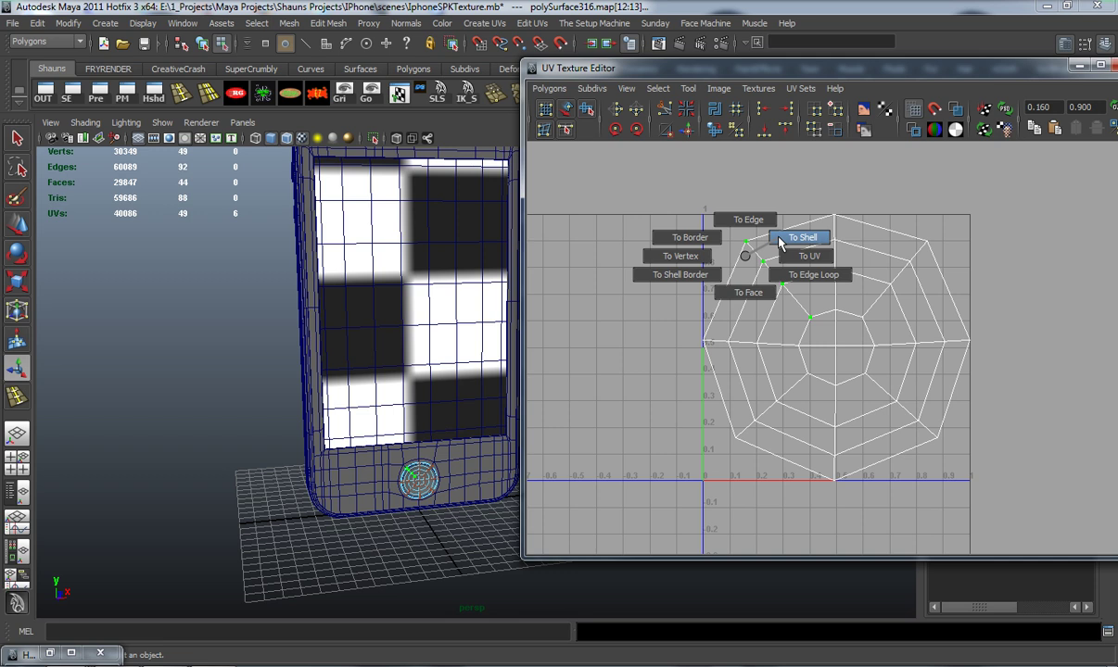
click(759, 239)
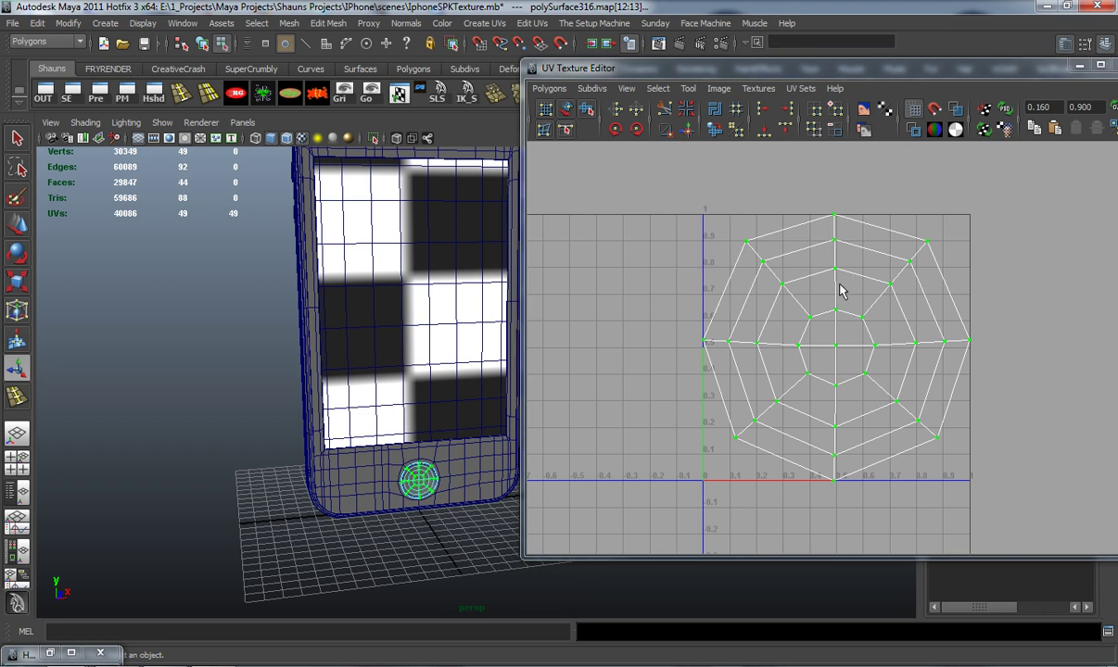
click(586, 110)
drag(681, 486, 759, 487)
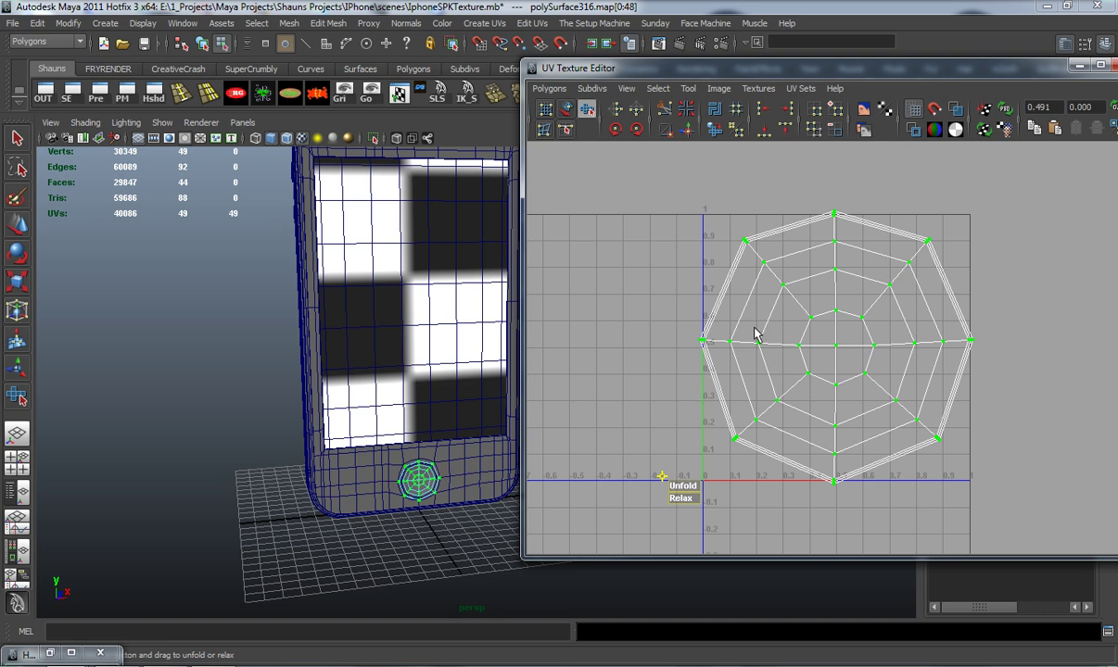
Scale the home button's UV shell down uniformly and move it to the lower-right area of the 0–1 UV space
key(r)
drag(837, 343, 709, 354)
key(w)
drag(845, 351, 909, 445)
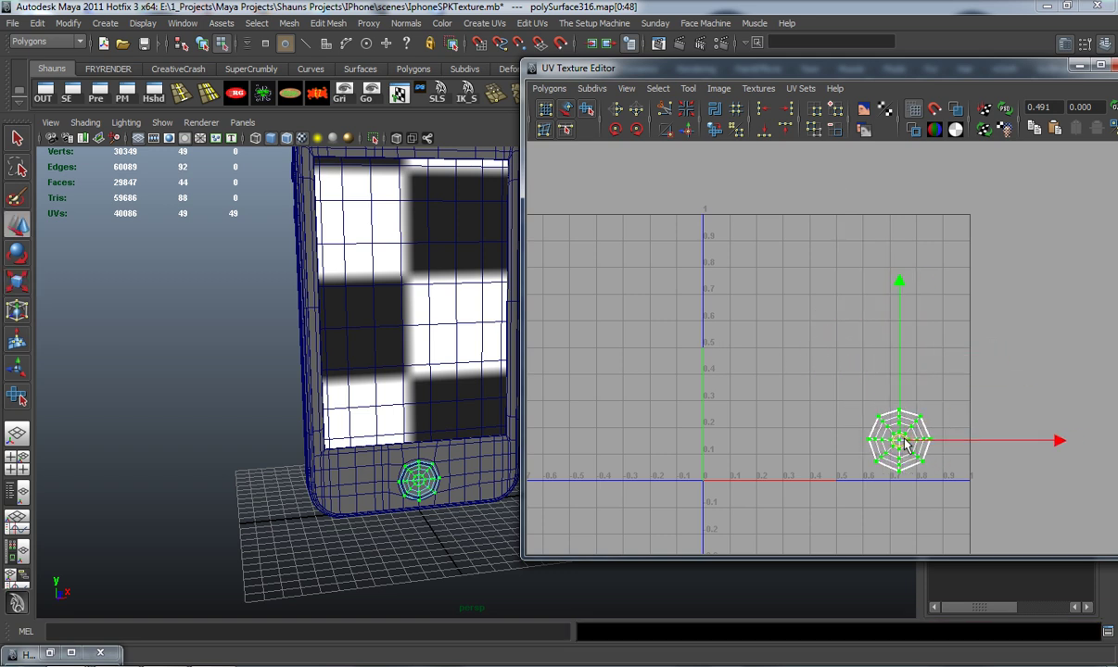
Return to object mode and select the thin rim running around the phone's edge
alt+drag(415, 405, 369, 450)
right_drag(369, 449, 434, 378)
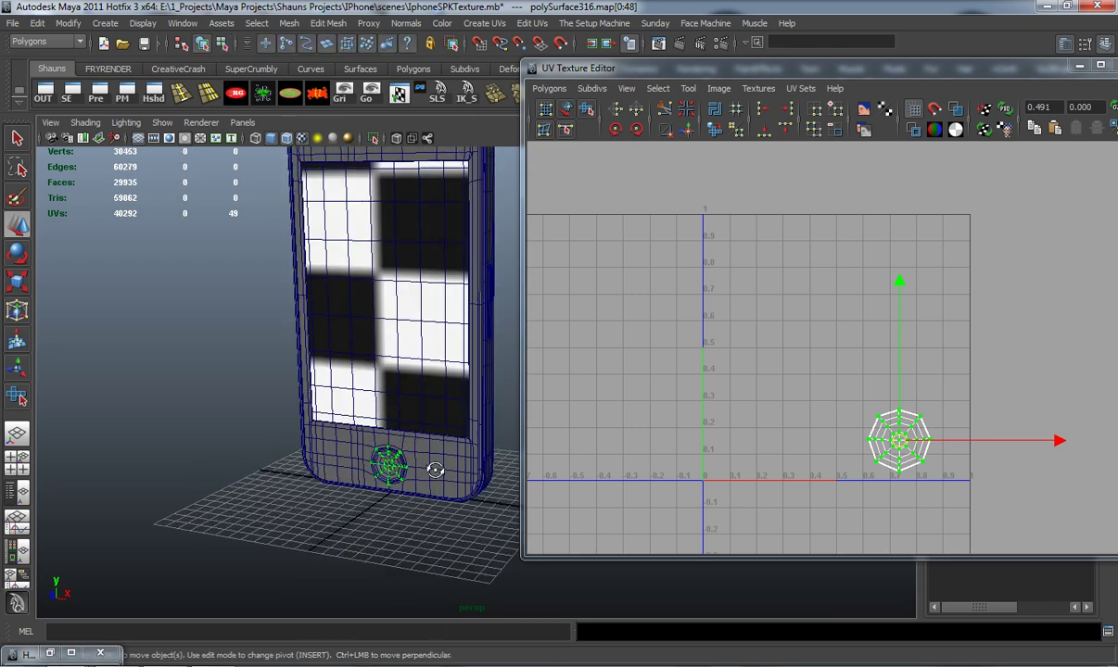
alt+drag(451, 470, 406, 474)
click(292, 474)
alt+right_drag(394, 432, 449, 424)
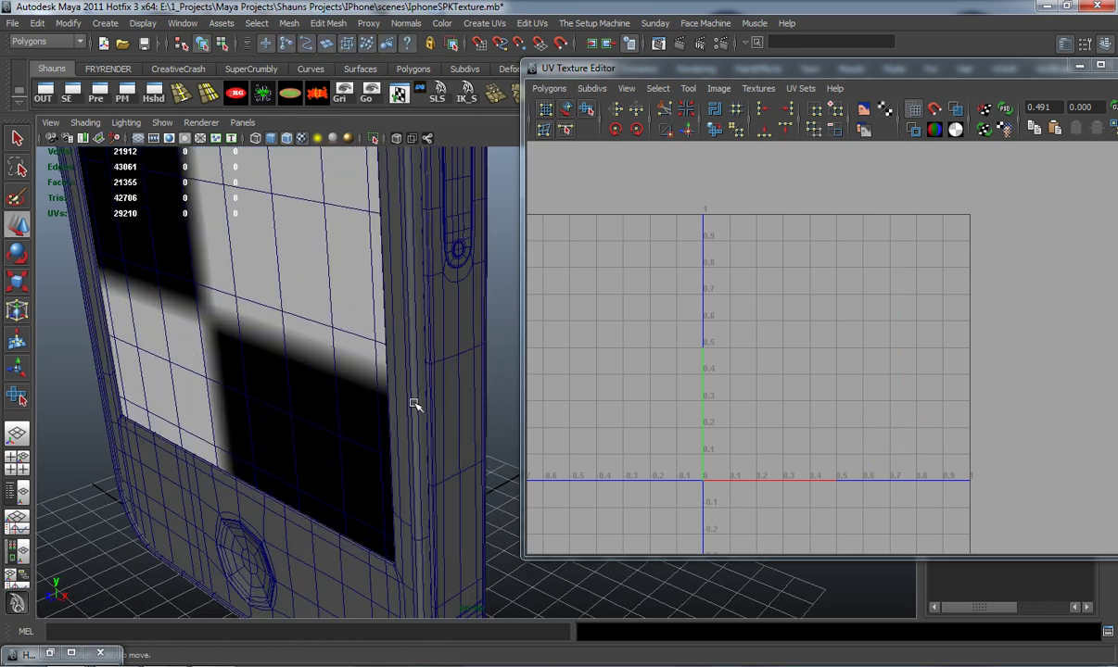
click(414, 405)
Minimize the UV Texture Editor to clear the view of the whole phone
scroll(409, 408, up, 2)
scroll(391, 406, down, 6)
alt+drag(395, 405, 400, 380)
drag(699, 66, 567, 103)
click(914, 93)
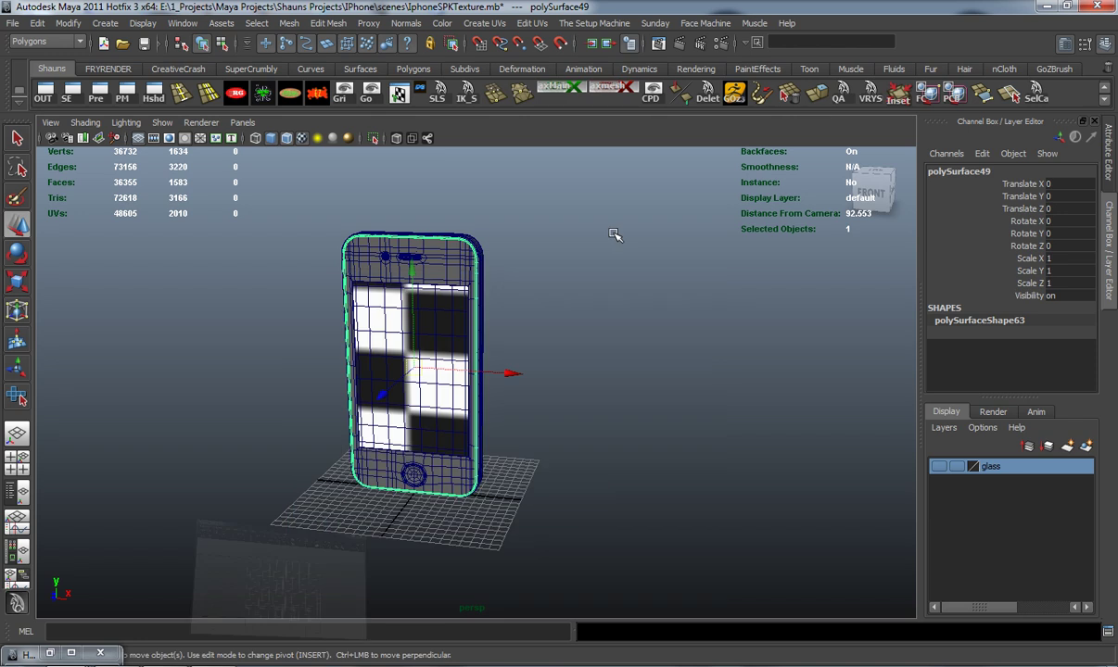
Switch the rim to face selection and, in the orthographic side view, select all faces of its front part
scroll(484, 350, up, 5)
alt+drag(483, 350, 416, 386)
right_drag(396, 324, 325, 321)
alt+drag(325, 321, 338, 341)
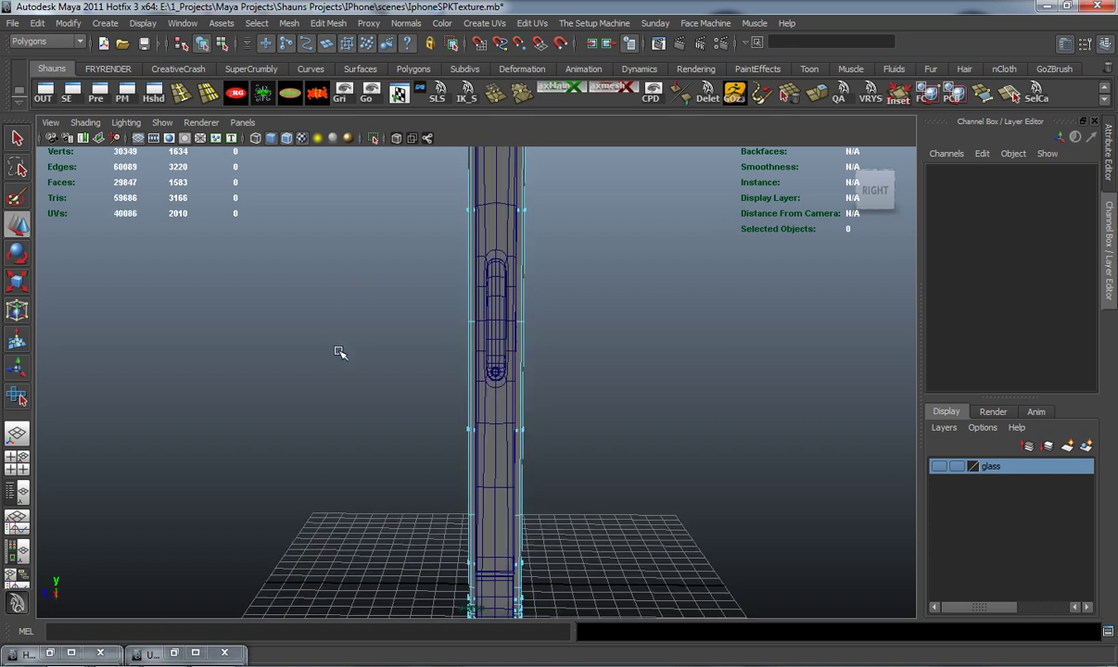
alt+drag(451, 399, 432, 426)
key(space)
key(space)
alt+middle_drag(516, 307, 512, 452)
alt+right_drag(512, 452, 489, 426)
alt+middle_drag(489, 426, 484, 416)
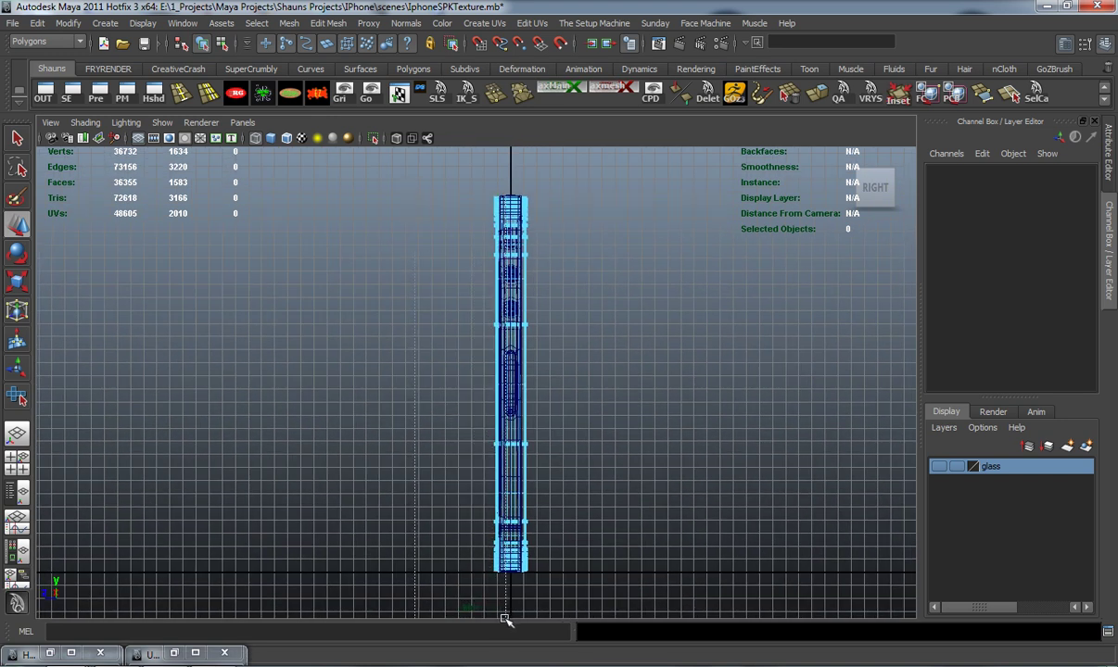
drag(510, 619, 510, 619)
Examine the selected rim faces up close along the phone's length in the side view
alt+middle_drag(500, 518, 494, 474)
scroll(491, 476, up, 7)
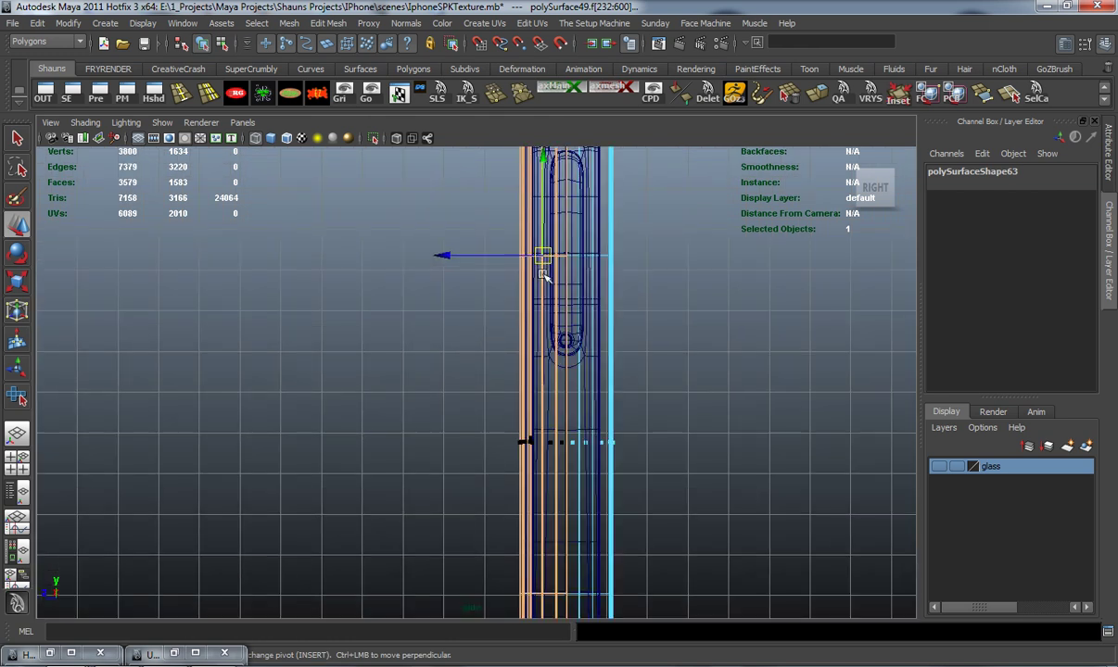
alt+middle_drag(535, 358, 526, 597)
alt+middle_drag(539, 336, 536, 458)
alt+middle_drag(585, 242, 581, 488)
alt+middle_drag(581, 344, 580, 431)
scroll(576, 443, up, 5)
scroll(572, 459, down, 7)
scroll(565, 482, down, 6)
alt+middle_drag(547, 519, 510, 309)
Return to the perspective view and planar-map the selected rim faces from the Z axis, fitted to the bounding box
key(space)
key(space)
alt+drag(545, 313, 656, 317)
scroll(649, 318, down, 4)
alt+drag(534, 334, 547, 333)
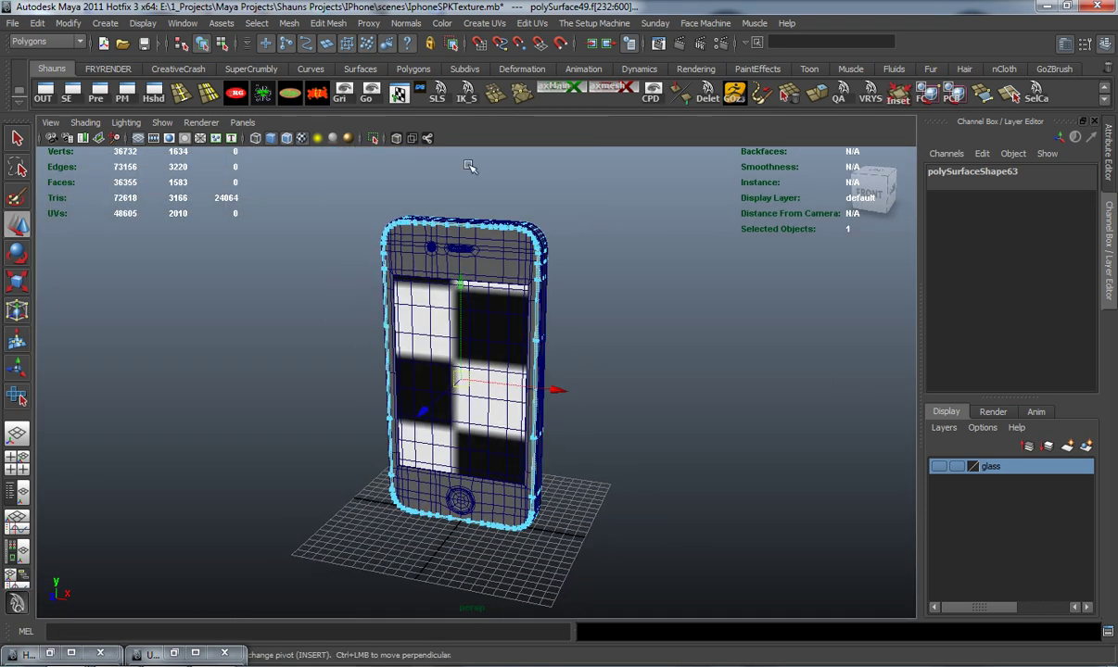
click(484, 23)
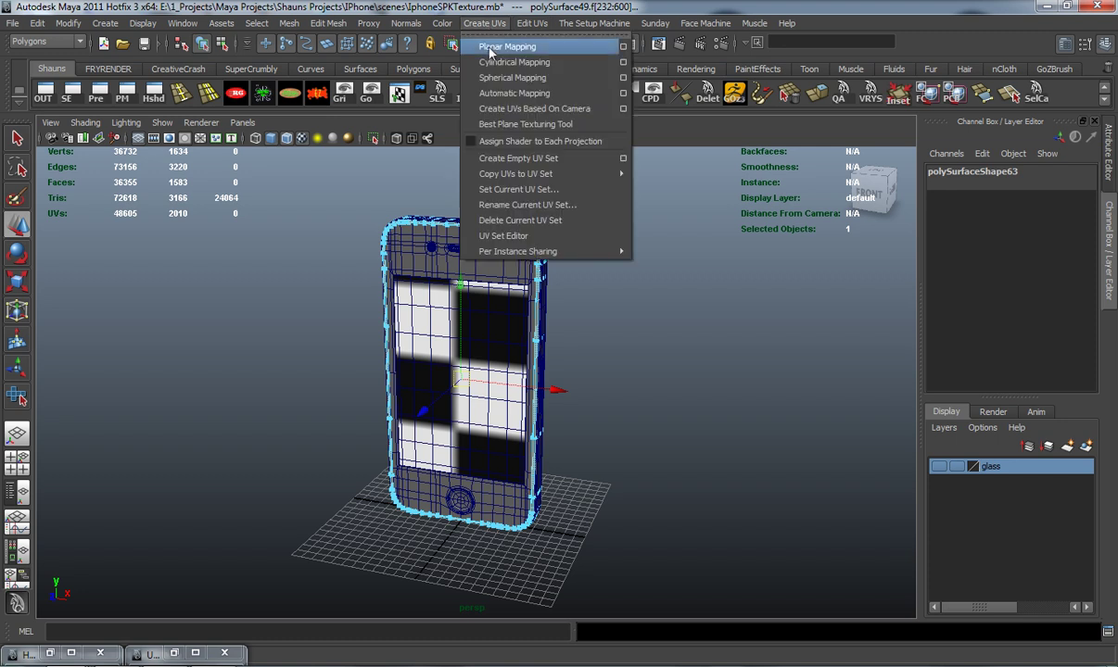
click(623, 46)
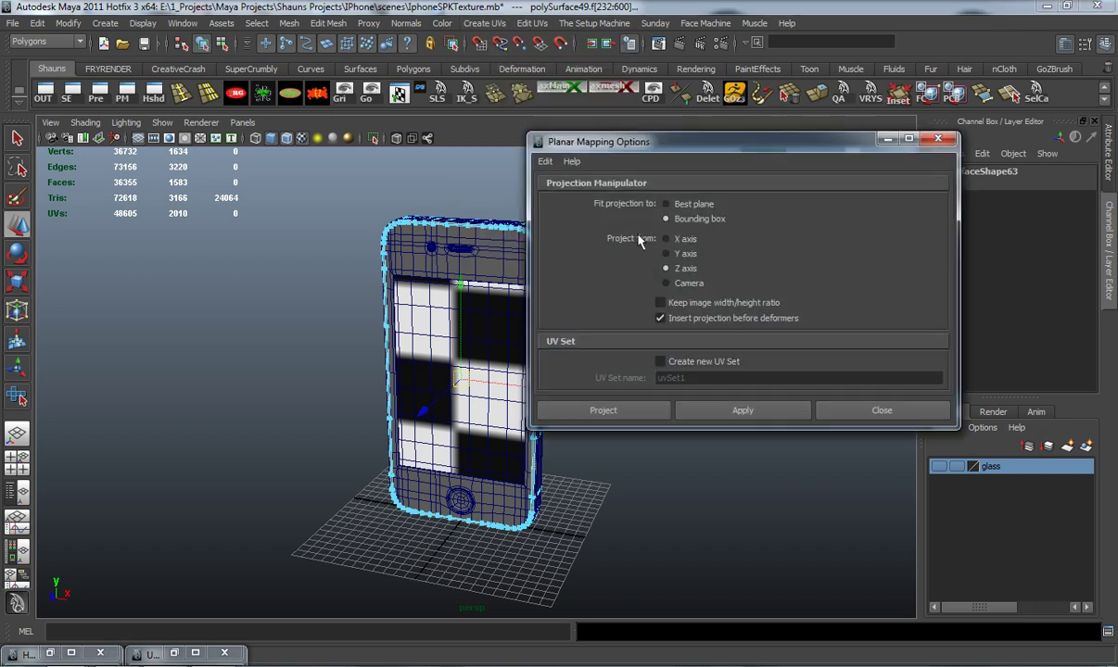
click(722, 412)
Restore the UV Texture Editor and select the whole UV shell of the newly mapped front rim
click(177, 652)
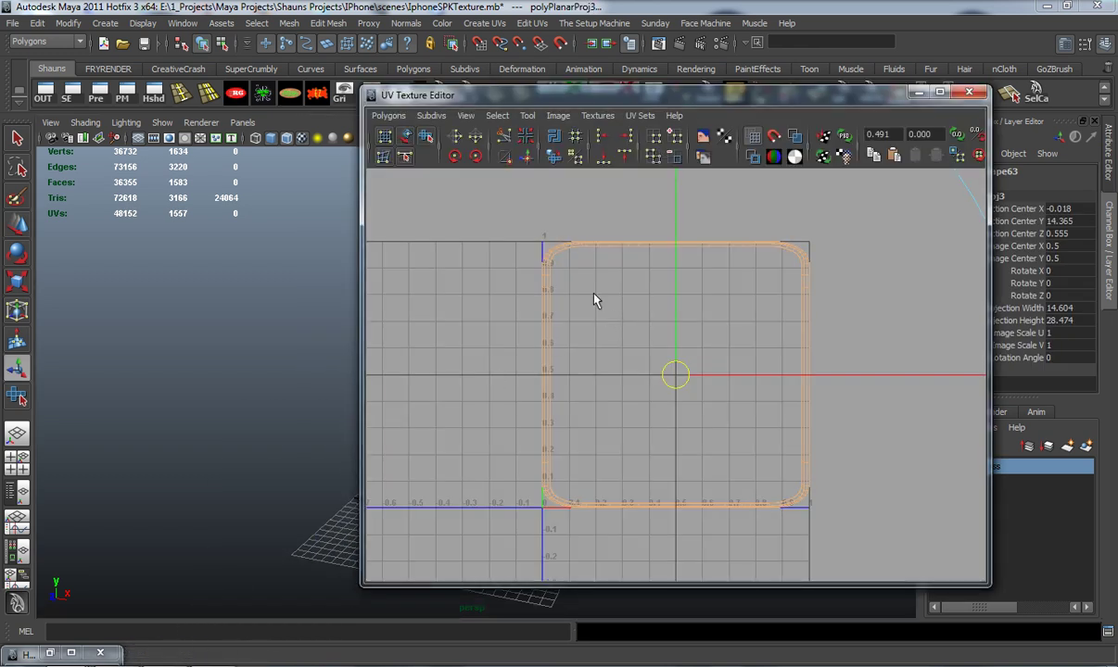
right_drag(513, 238, 515, 201)
drag(515, 223, 559, 267)
ctrl+right_click(541, 250)
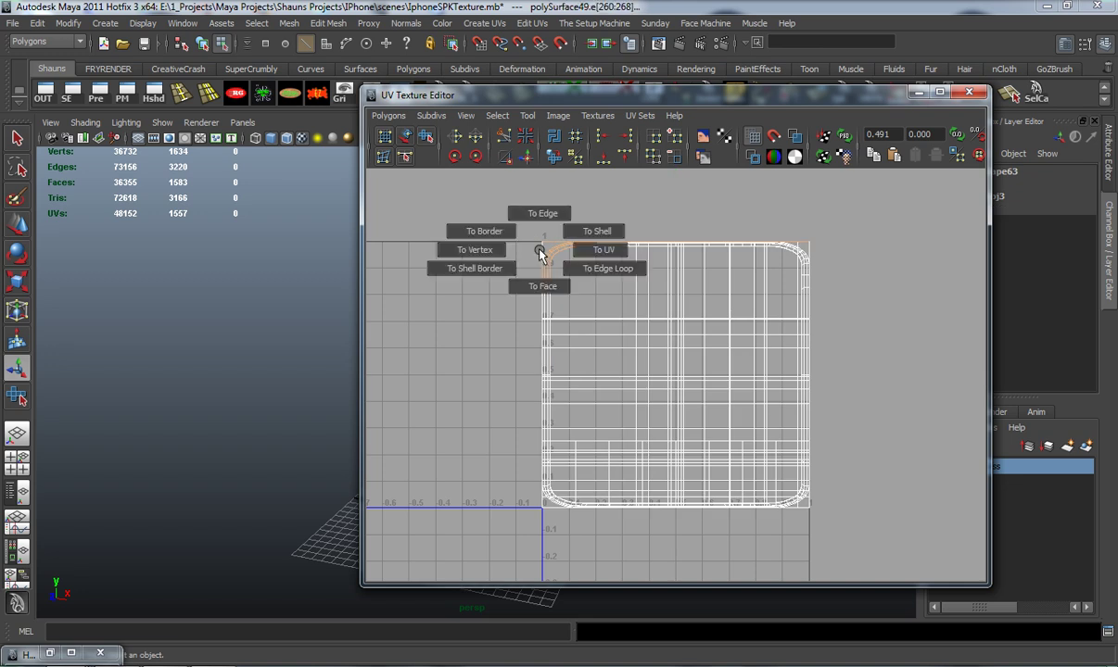
right_click(552, 253)
right_drag(552, 253, 609, 231)
click(553, 252)
Scale the front rim's UV shell up to the phone's tall proportions and move it clear of the remaining shells
key(f)
key(r)
drag(675, 375, 974, 377)
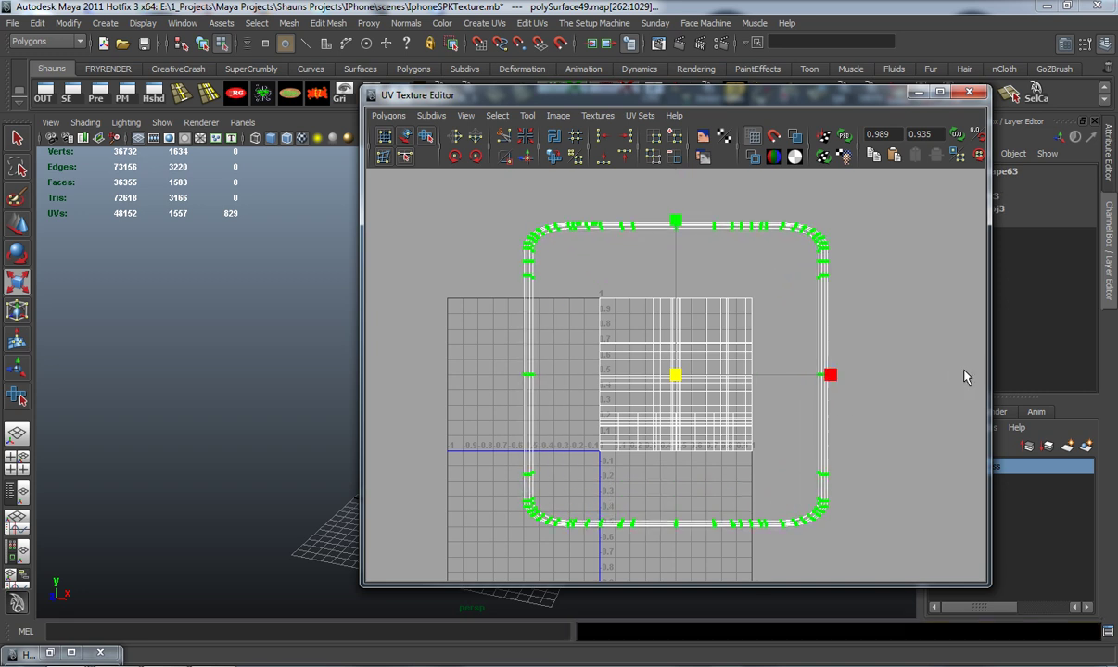
drag(828, 380, 769, 377)
drag(652, 93, 778, 82)
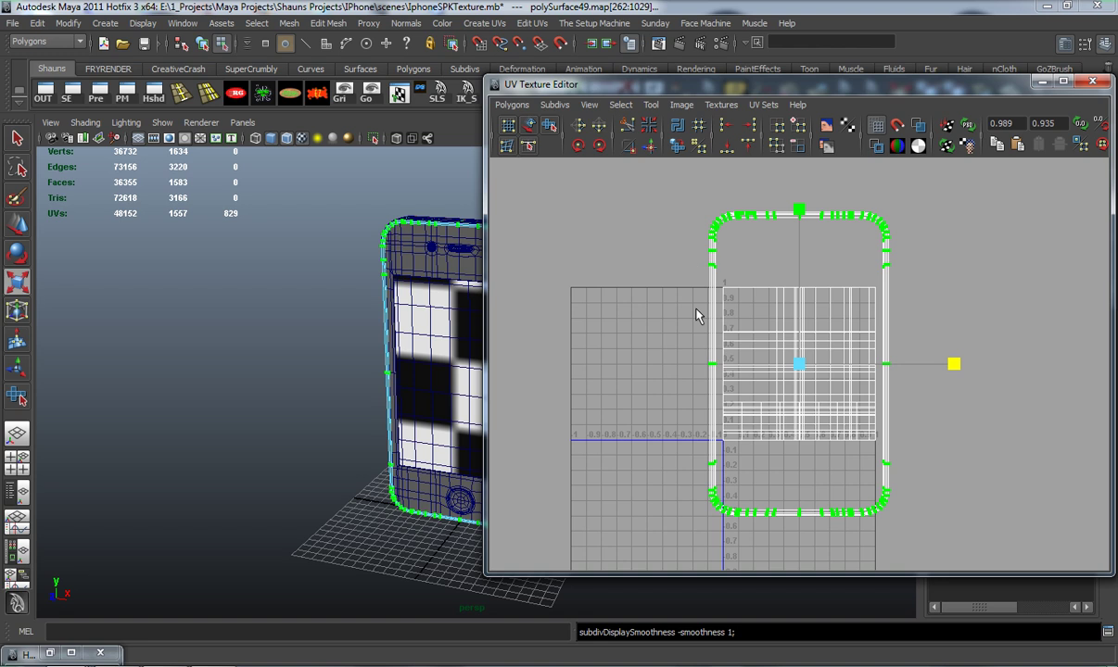
key(w)
drag(991, 332, 811, 337)
Select the body's back faces, leaving out the already mapped front rim faces
alt+drag(428, 324, 389, 299)
right_drag(399, 265, 400, 299)
alt+drag(389, 317, 223, 333)
click(222, 332)
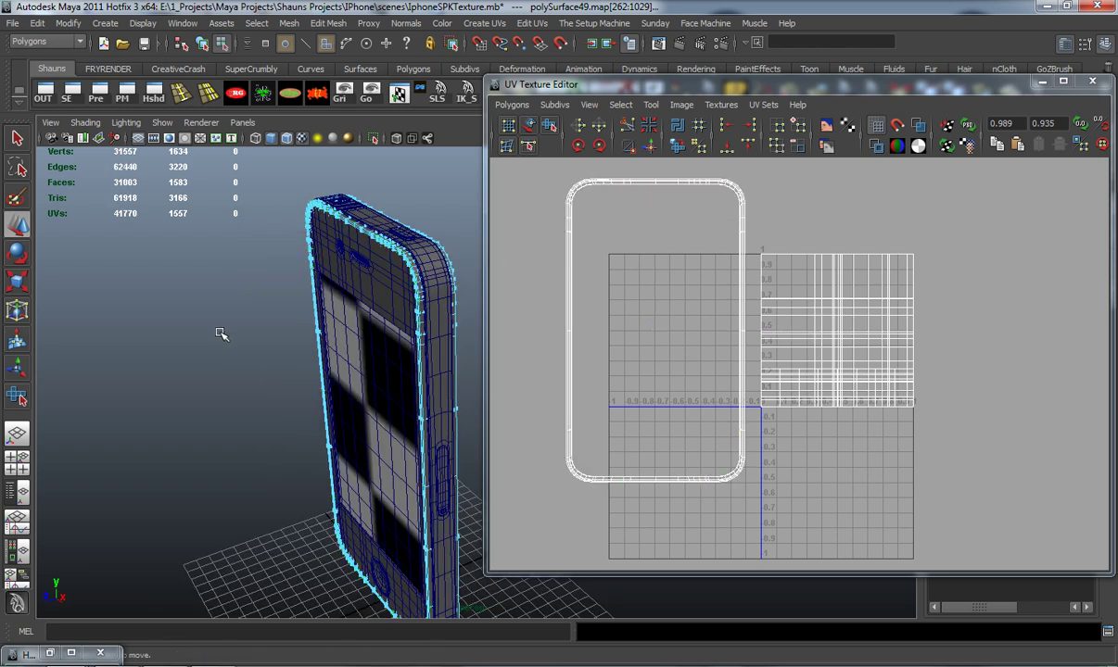
scroll(247, 303, down, 4)
drag(379, 444, 485, 572)
scroll(539, 271, down, 2)
drag(551, 202, 659, 458)
ctrl+drag(762, 561, 763, 561)
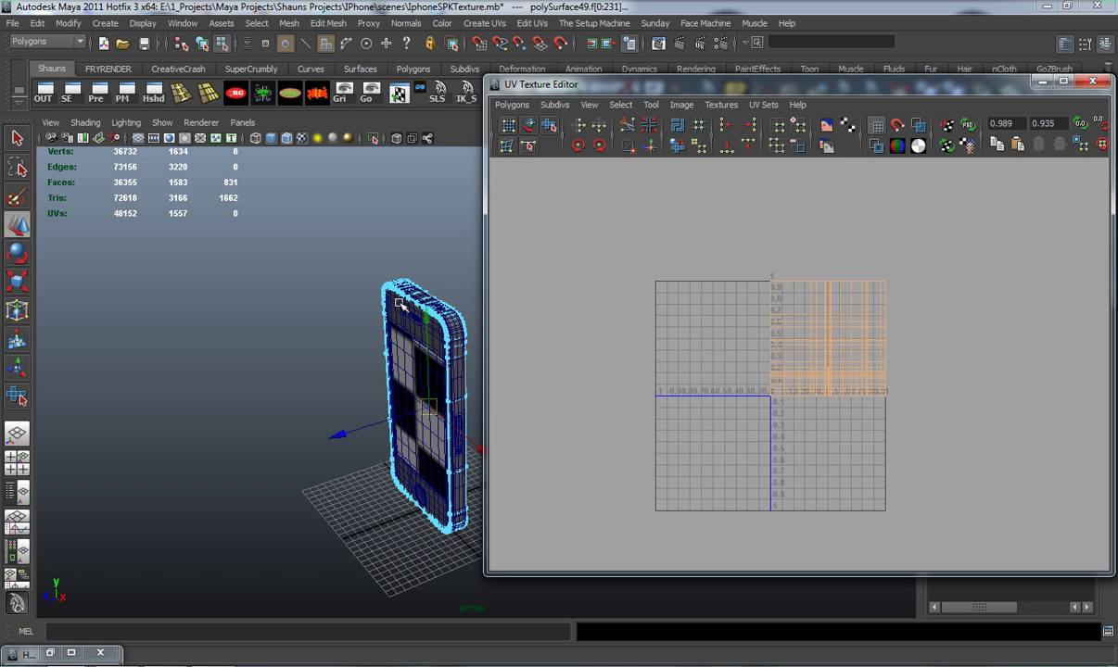
Planar-map the selected back faces from the Z axis, fitted to the bounding box, and bring the camera corner into view
click(480, 23)
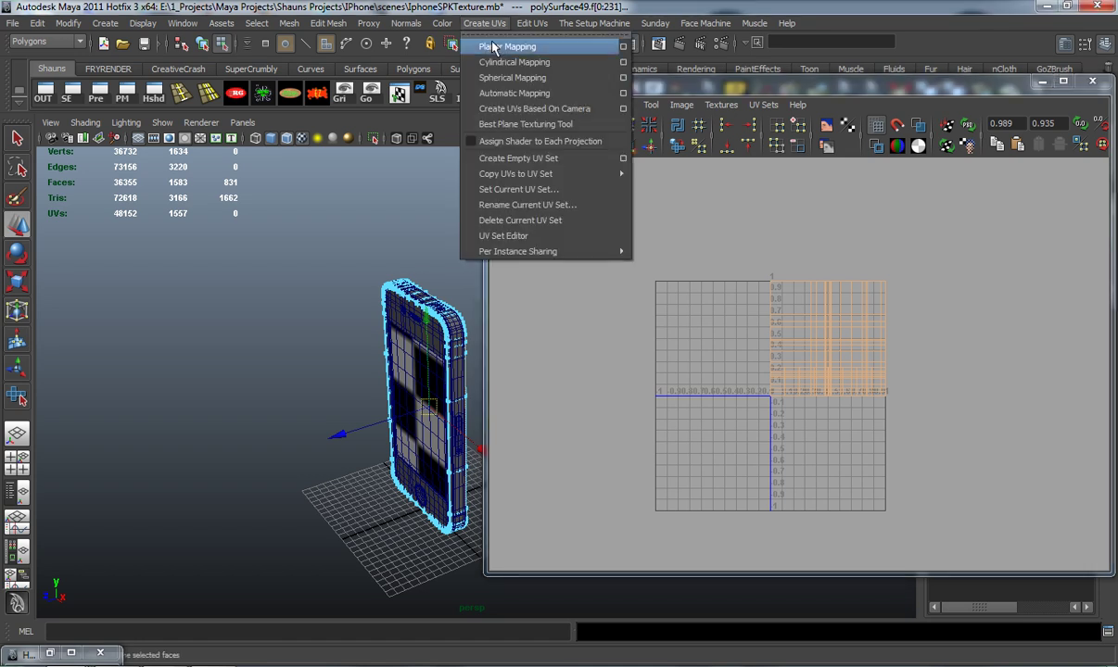
click(622, 47)
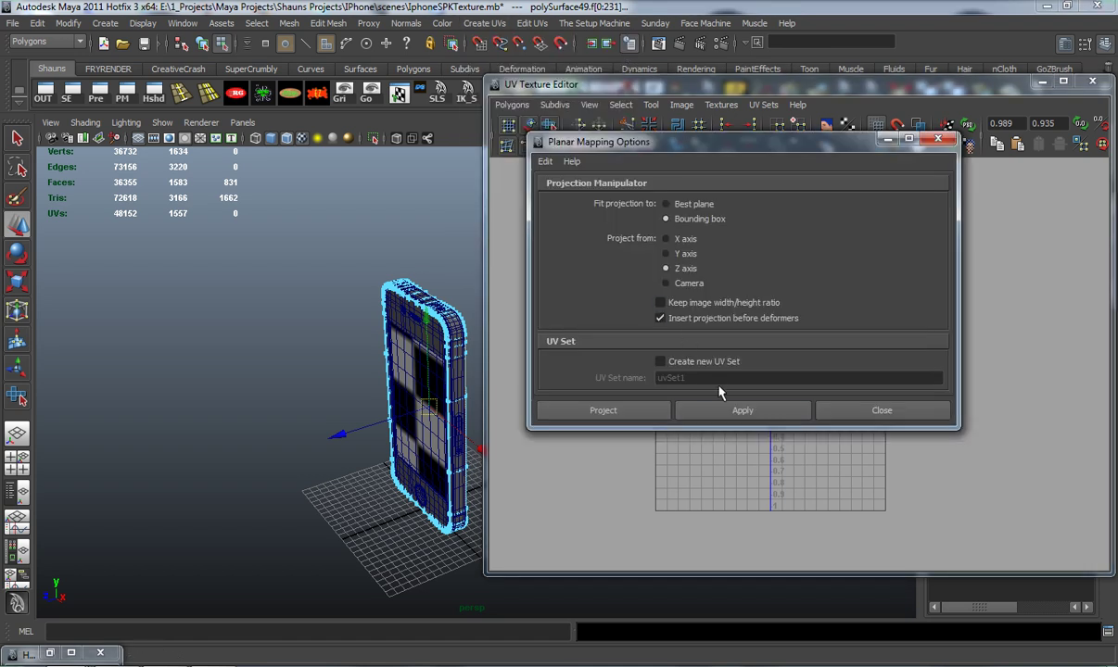
click(737, 412)
scroll(406, 406, up, 2)
scroll(406, 407, up, 2)
alt+drag(406, 406, 279, 401)
alt+middle_drag(279, 401, 317, 434)
scroll(317, 434, up, 3)
alt+drag(317, 434, 319, 414)
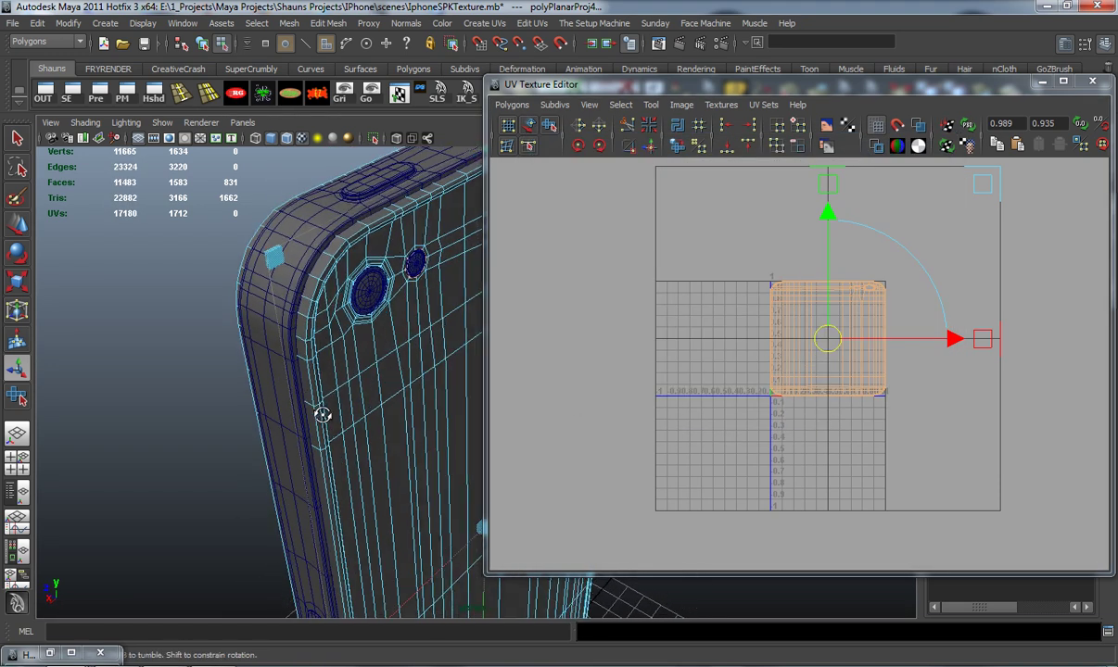
Select the back's UV shell and turn on shaded UV display to check its orientation against the model
right_drag(393, 366, 431, 335)
click(424, 357)
right_drag(812, 334, 866, 331)
drag(851, 276, 890, 302)
ctrl+right_drag(858, 295, 878, 279)
click(682, 105)
click(705, 158)
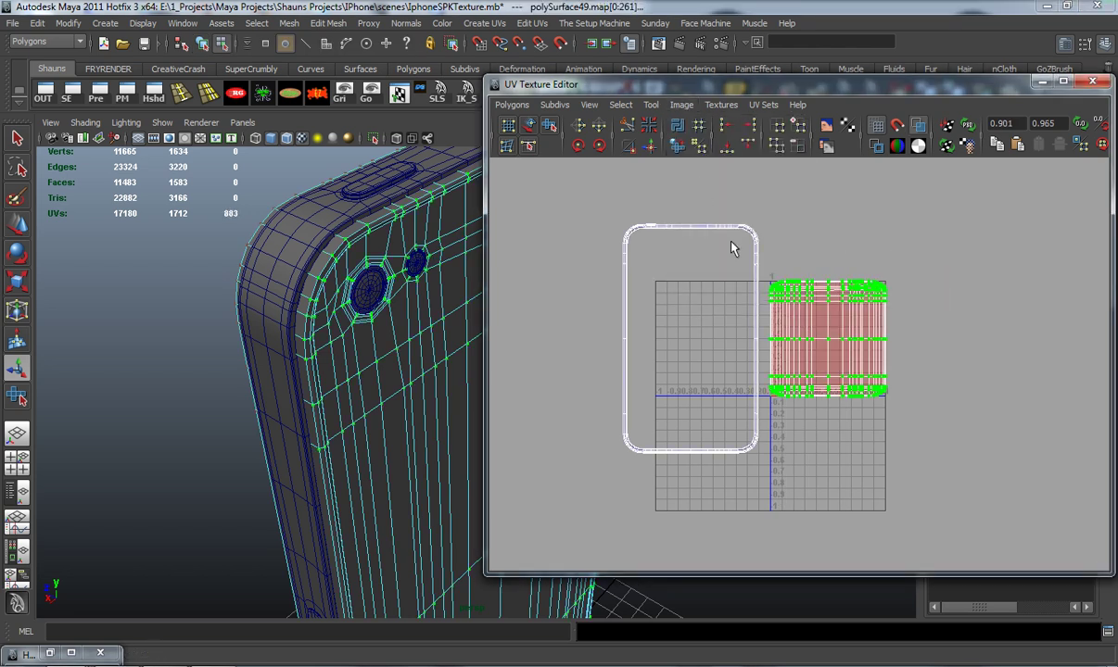
click(883, 455)
scroll(820, 336, up, 3)
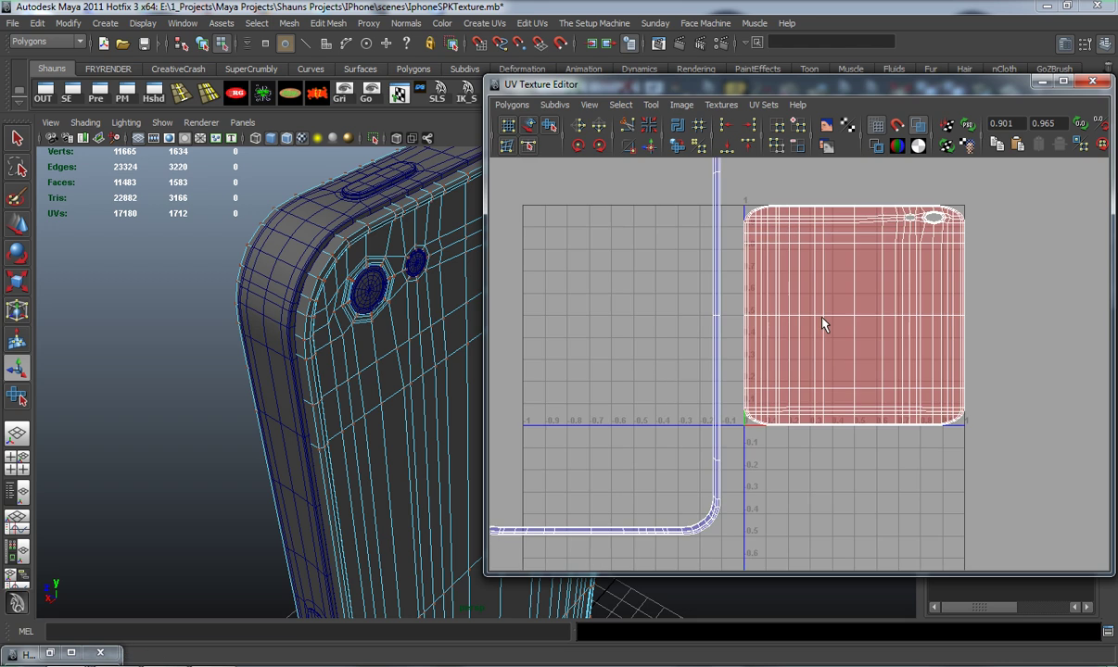
alt+middle_drag(895, 259, 892, 309)
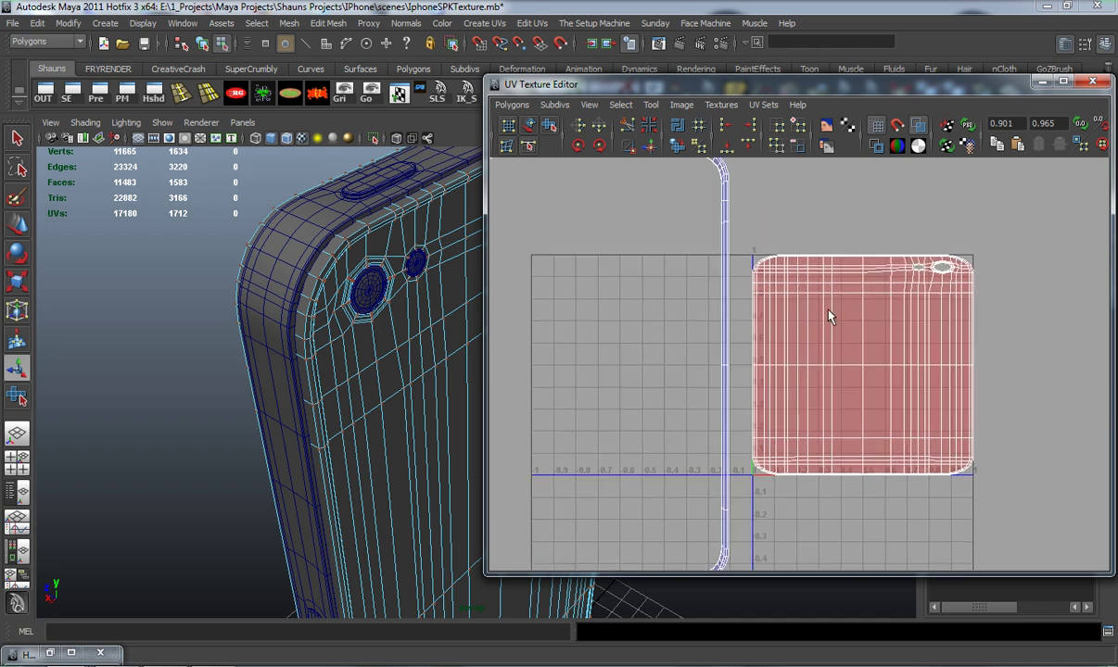
Select the back's entire UV shell and flip it horizontally so the camera holes match the model
right_drag(790, 271, 806, 264)
drag(762, 248, 800, 270)
ctrl+right_drag(780, 260, 778, 246)
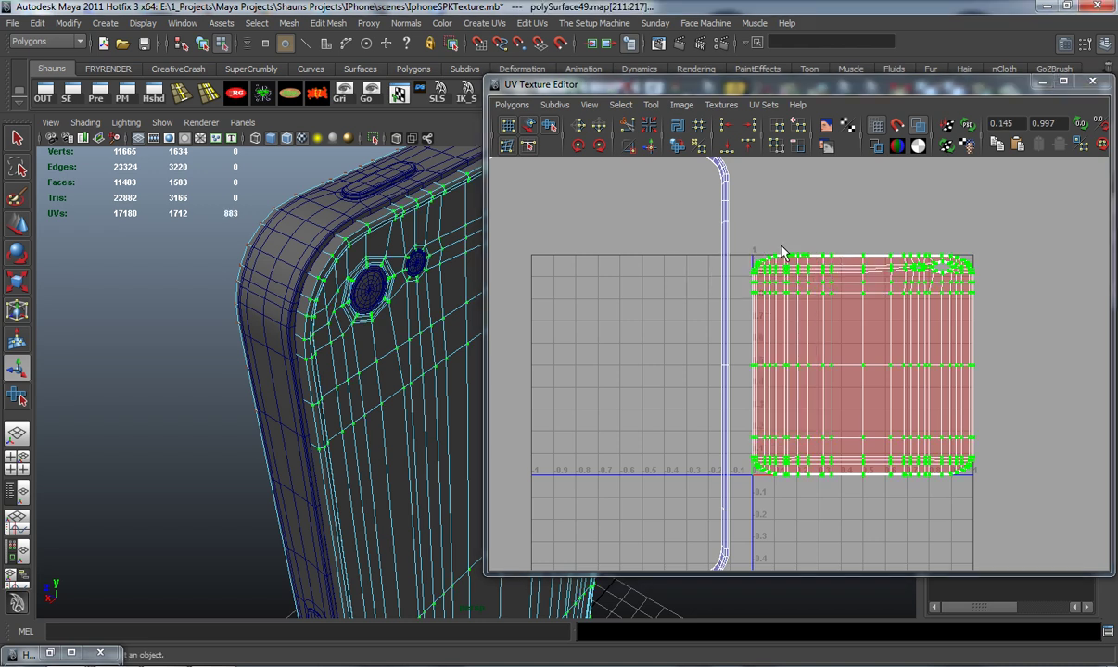
click(516, 107)
click(513, 256)
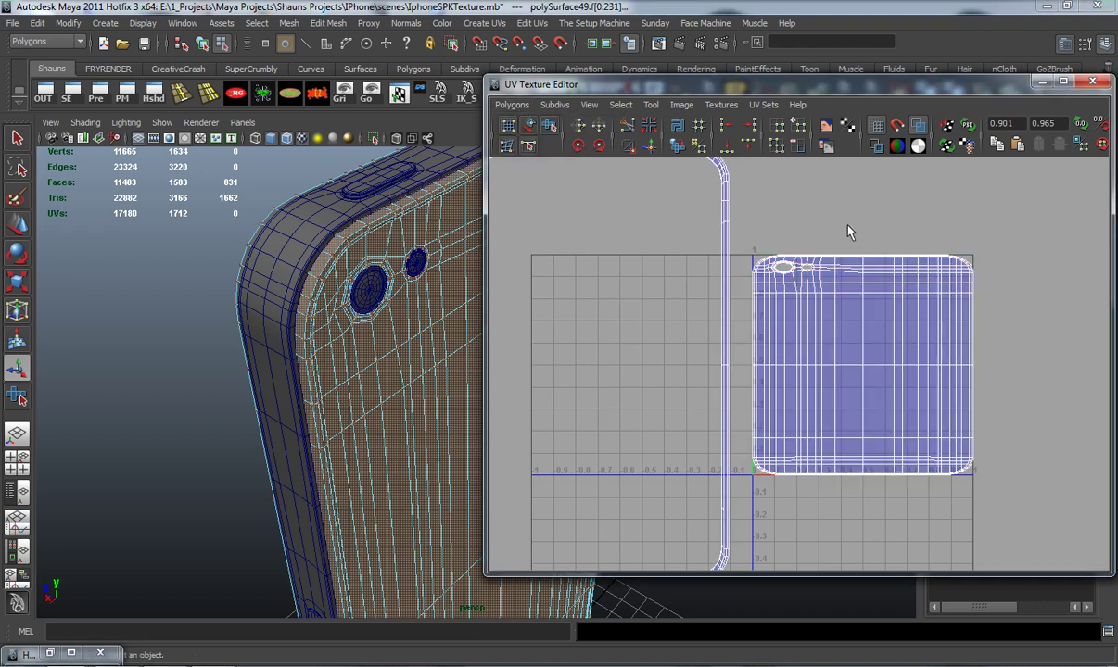
click(855, 227)
Scale the flipped back shell to about the height and width of the rim shell and place it beside that shell
right_drag(797, 267, 843, 254)
drag(803, 296, 745, 245)
ctrl+right_drag(770, 266, 801, 252)
scroll(809, 373, down, 3)
key(r)
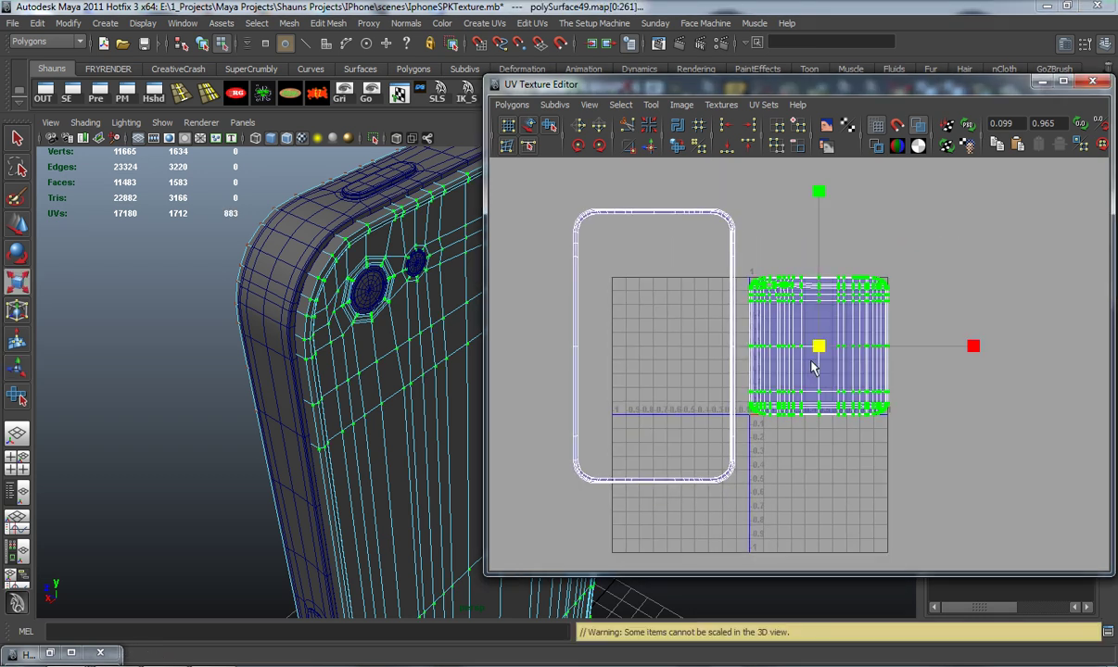
drag(824, 349, 843, 374)
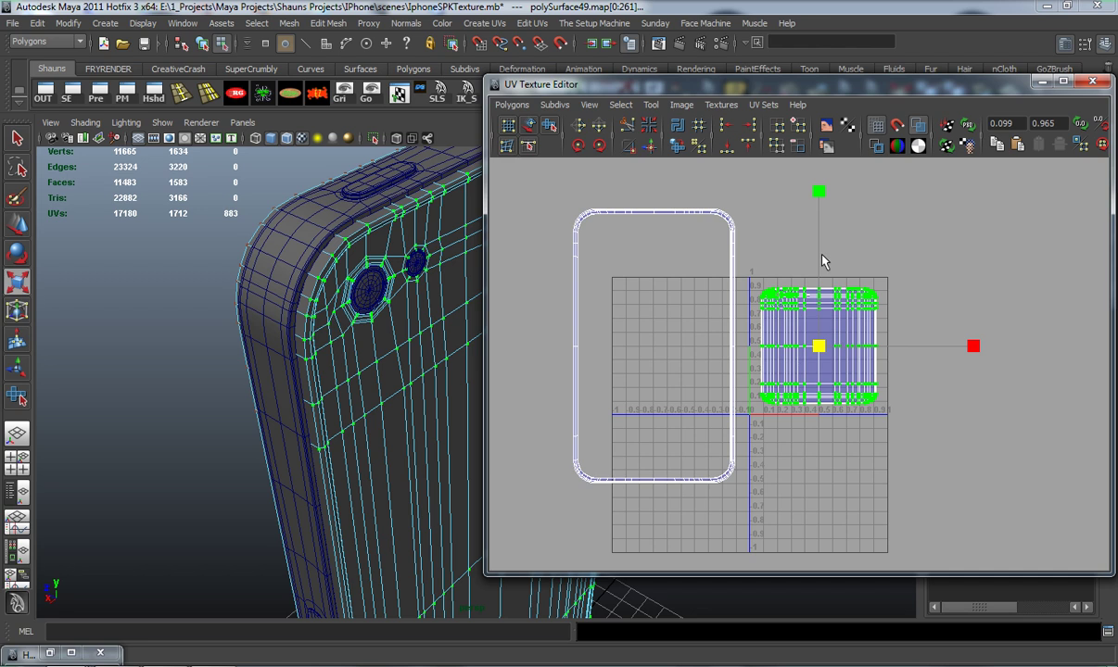
drag(818, 193, 816, 143)
drag(973, 346, 1007, 353)
key(w)
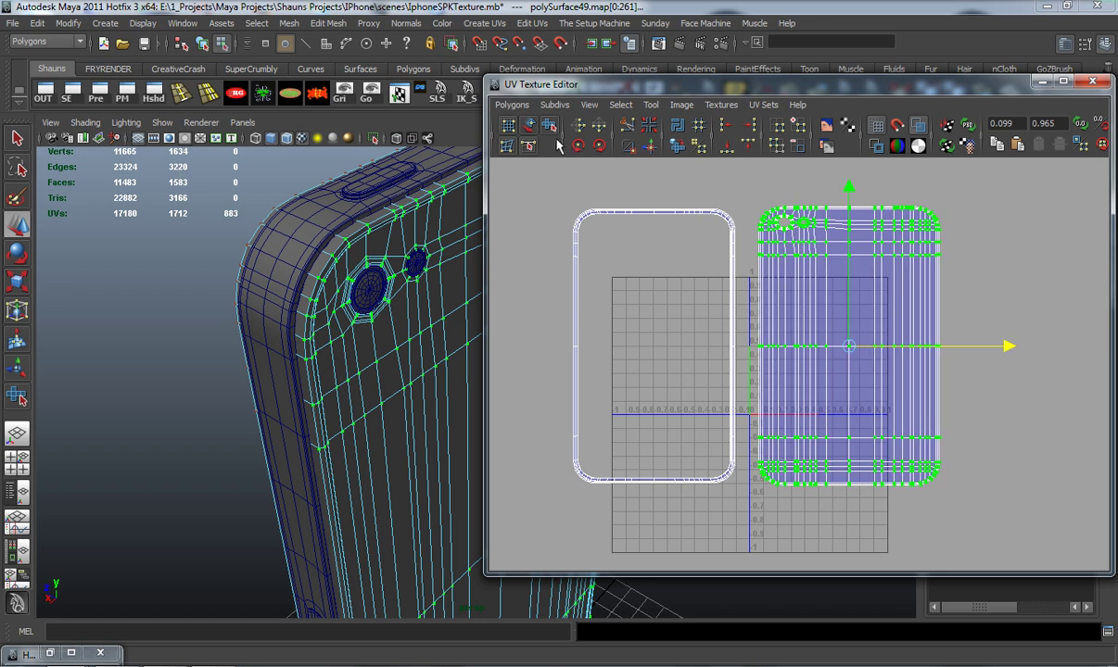
Unfold the back's UV shell with the Smooth UV tool, including the UVs around the left notch in its lower edge
click(551, 127)
drag(746, 490, 1058, 528)
drag(740, 495, 1047, 504)
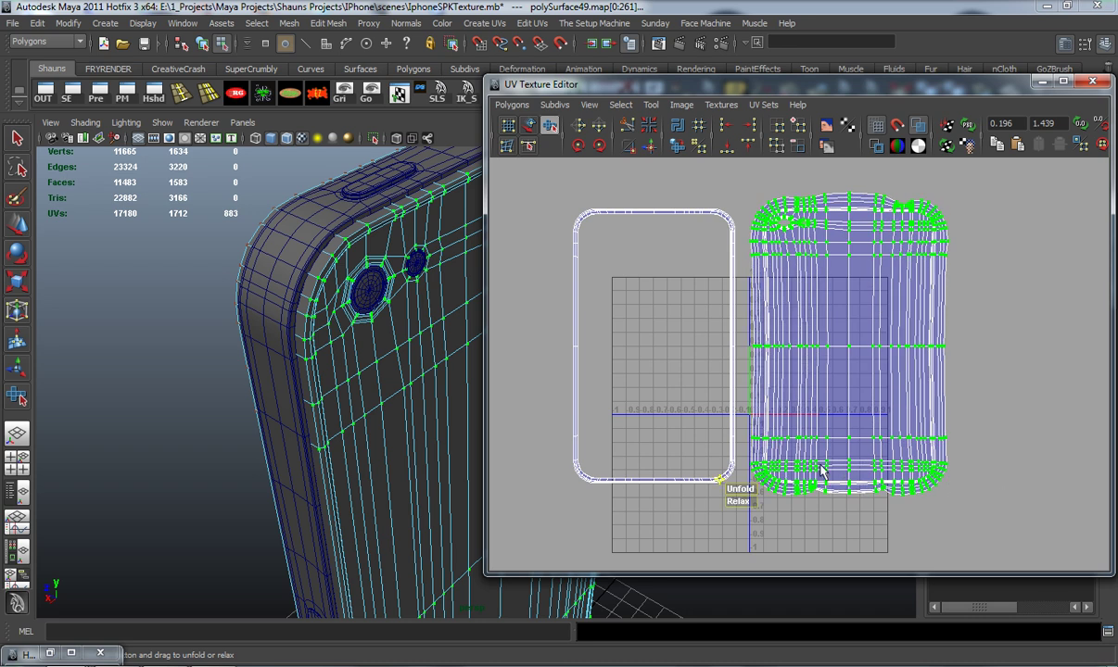
scroll(896, 442, up, 6)
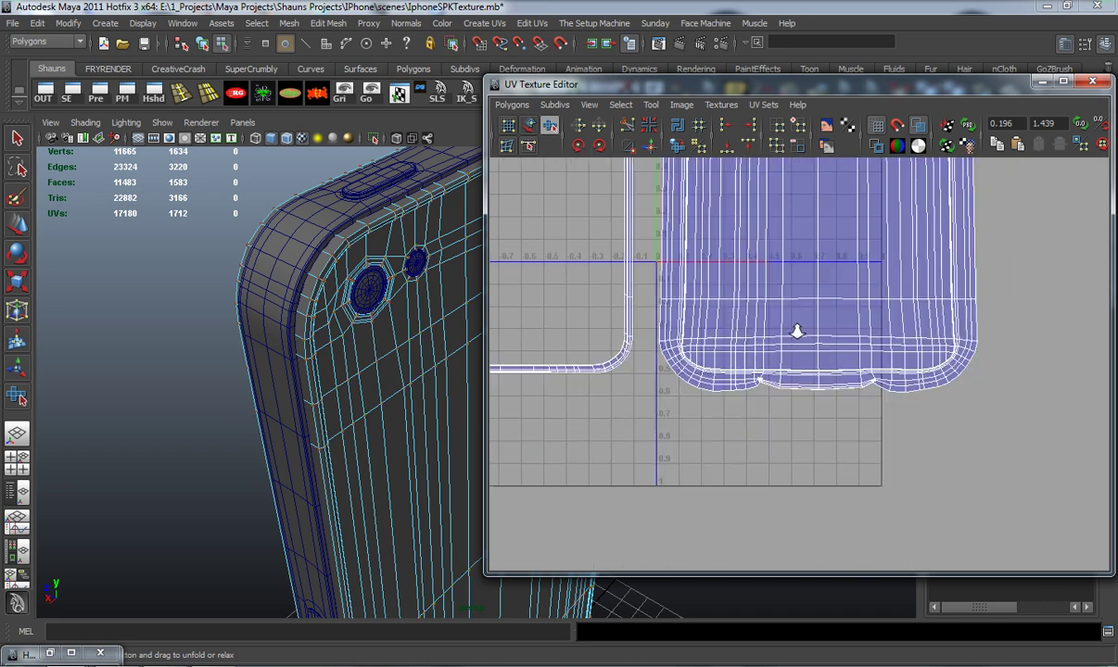
scroll(641, 413, up, 3)
drag(726, 349, 777, 428)
drag(700, 418, 830, 452)
scroll(769, 435, up, 4)
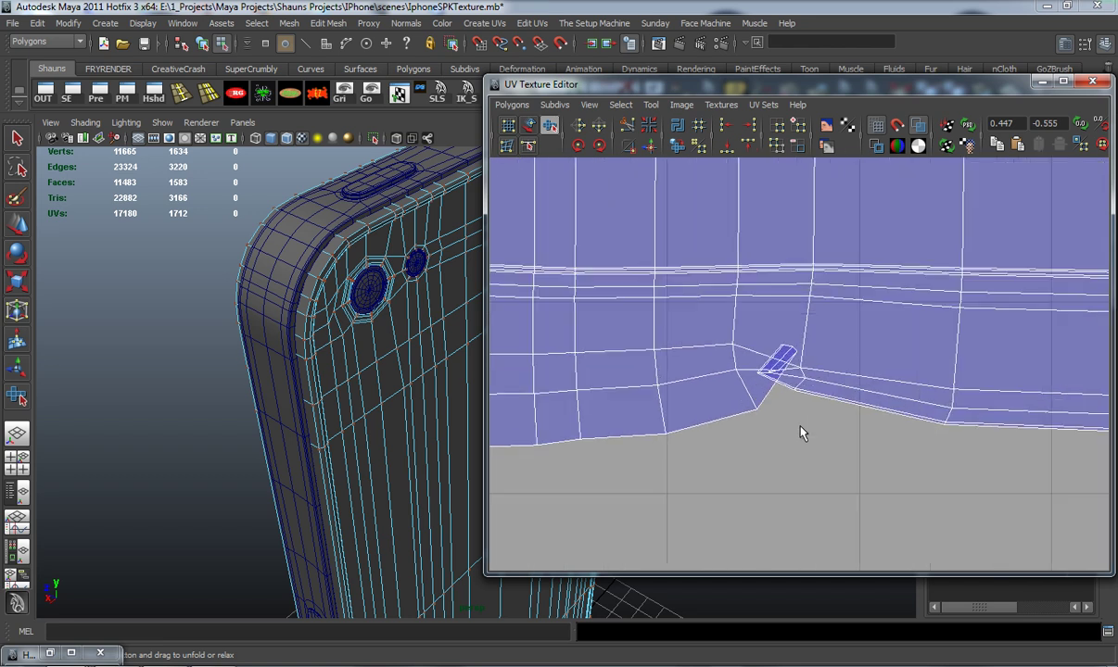
Move the overlapping UVs at the left notch of the back shell's lower edge apart until the folded faces are untangled
scroll(782, 420, up, 2)
drag(802, 332, 649, 467)
key(w)
drag(639, 384, 655, 443)
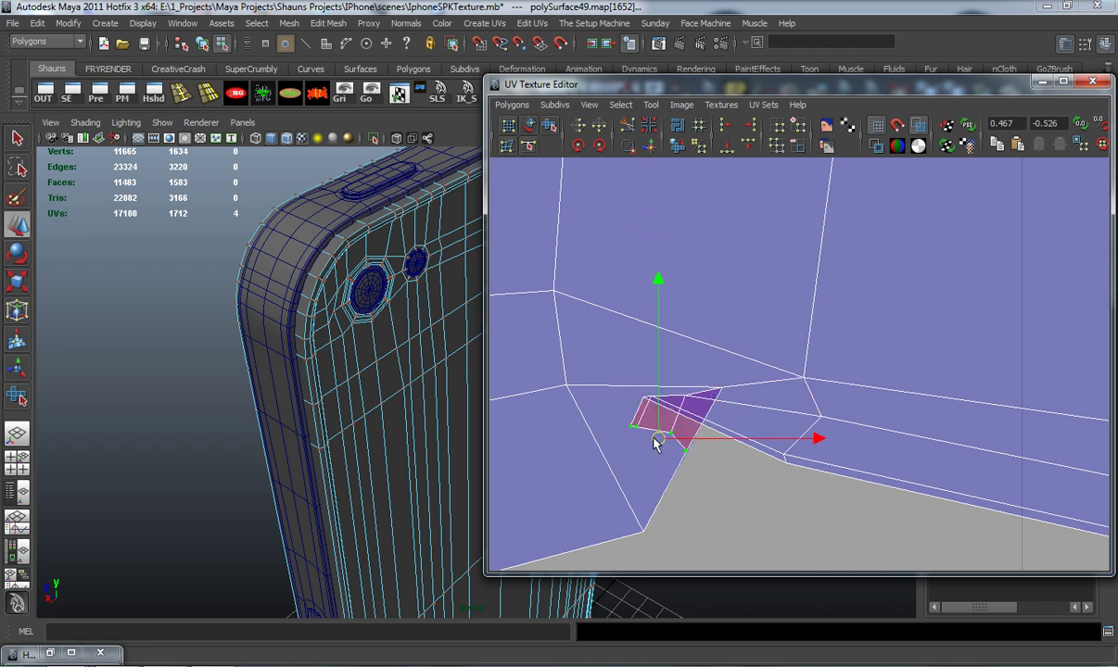
mouse_move(702, 414)
mouse_down()
mouse_move(719, 453)
mouse_move(723, 421)
mouse_up()
drag(628, 414, 728, 479)
click(676, 439)
drag(718, 434, 697, 414)
drag(708, 422, 696, 447)
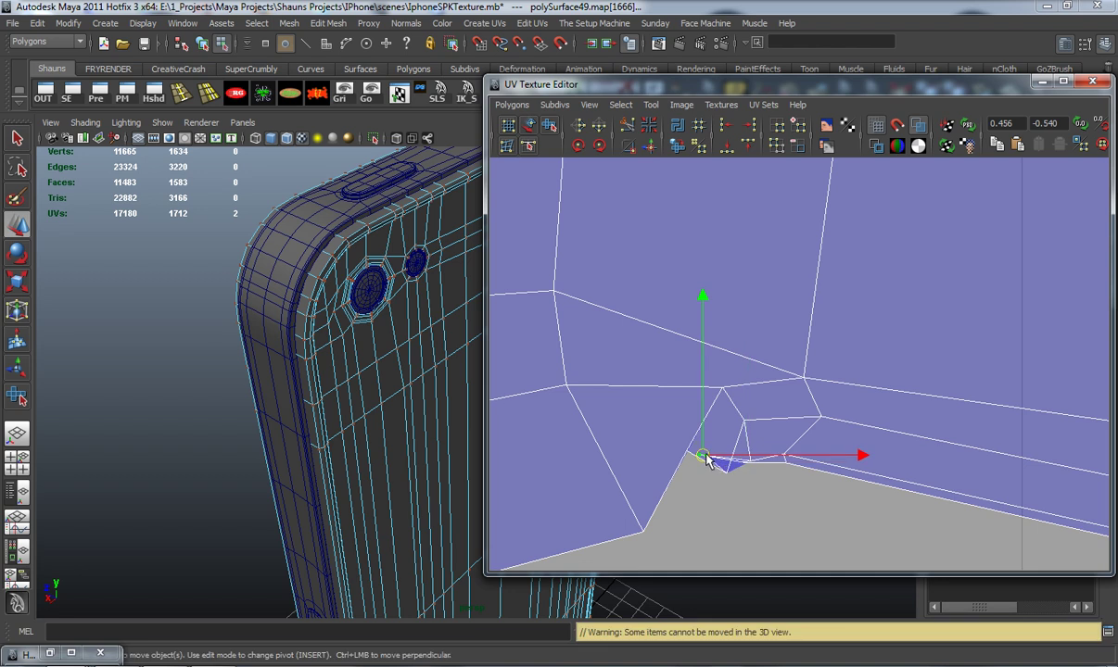
drag(742, 487, 768, 505)
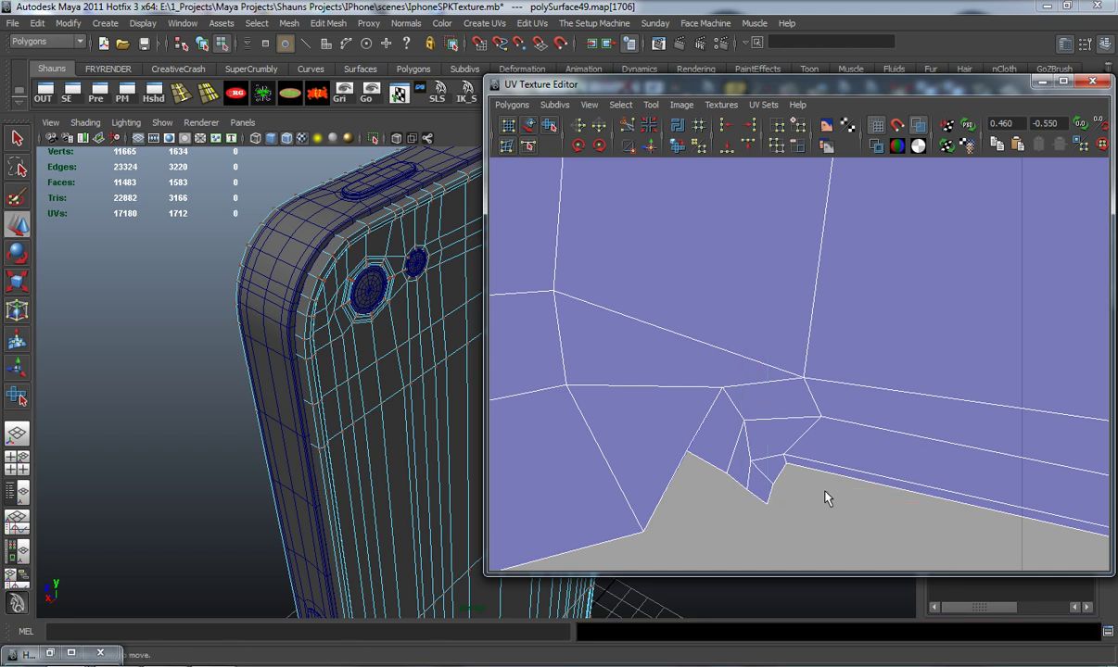
Select the tangled UVs at the right notch of the back shell's lower edge and unfold them with the Smooth UV tool
alt+right_drag(767, 501, 742, 445)
alt+middle_drag(741, 445, 674, 399)
alt+right_drag(674, 400, 631, 394)
alt+middle_drag(631, 394, 547, 366)
alt+right_drag(913, 402, 866, 391)
alt+middle_drag(866, 391, 607, 389)
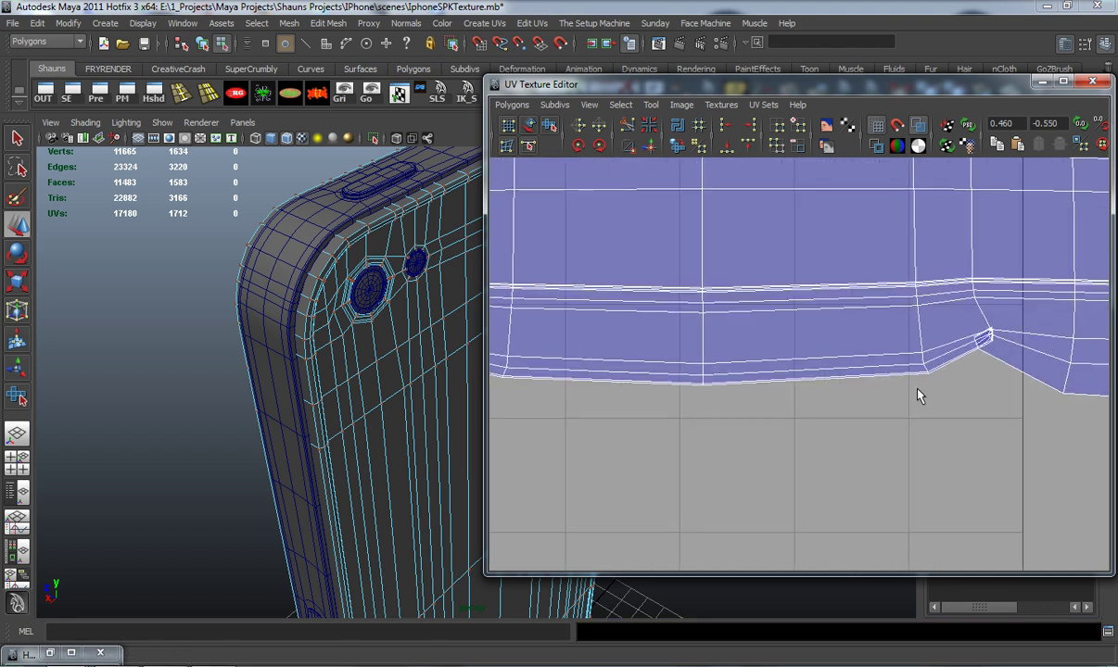
scroll(761, 425, up, 5)
drag(824, 276, 678, 403)
alt+middle_drag(624, 396, 665, 301)
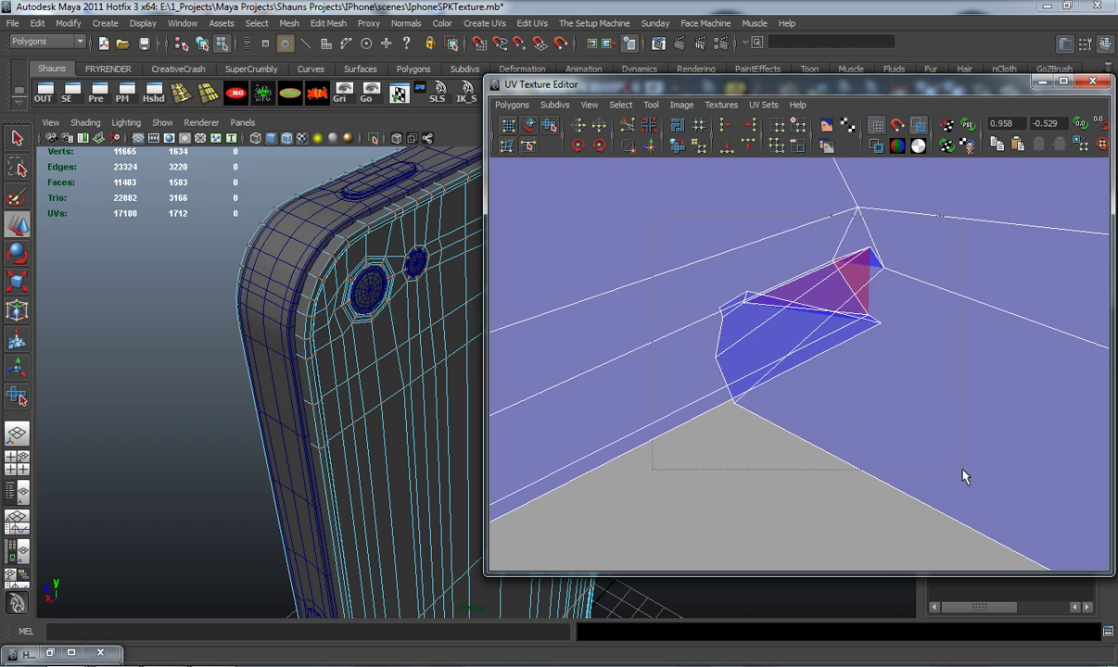
drag(956, 466, 958, 468)
click(549, 128)
drag(591, 517, 1116, 513)
scroll(776, 432, down, 3)
drag(659, 467, 838, 471)
Move the first groups of overlapping UVs at the right lower notch outward to open up the folded faces
drag(954, 415, 742, 348)
key(w)
click(738, 395)
drag(766, 432, 767, 434)
drag(717, 374, 827, 467)
click(773, 465)
alt+middle_drag(789, 433, 767, 371)
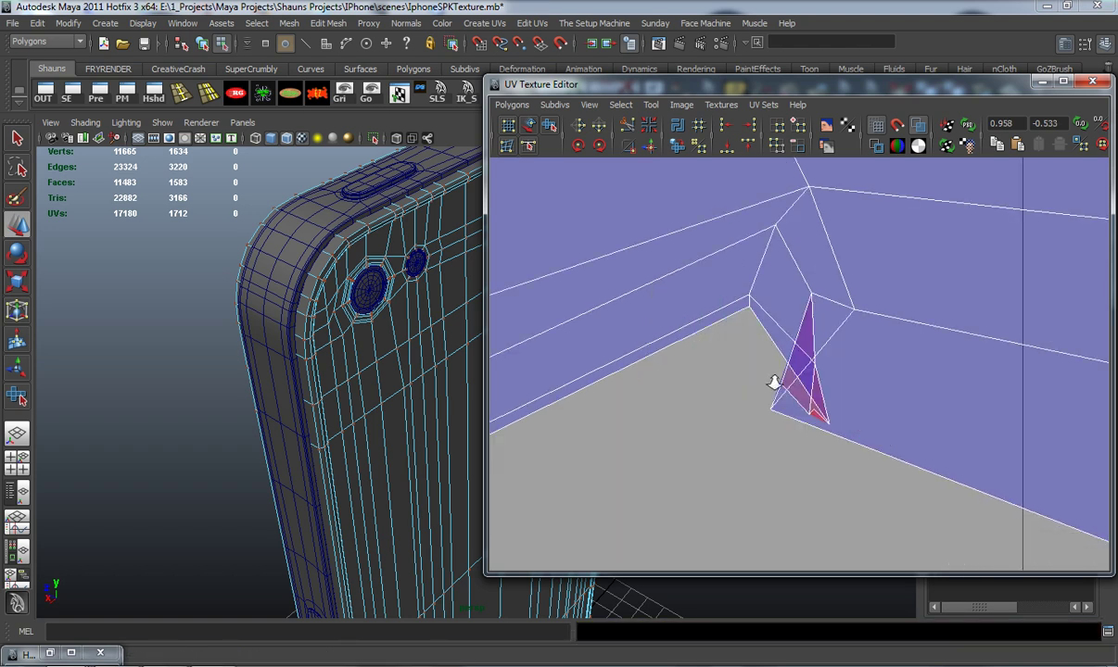
Reposition the remaining folded UVs at the right lower notch one by one so that no faces overlap
scroll(779, 377, up, 3)
click(826, 367)
drag(813, 358, 784, 369)
drag(783, 453, 846, 365)
click(815, 430)
drag(820, 431, 835, 339)
drag(852, 457, 770, 398)
click(837, 403)
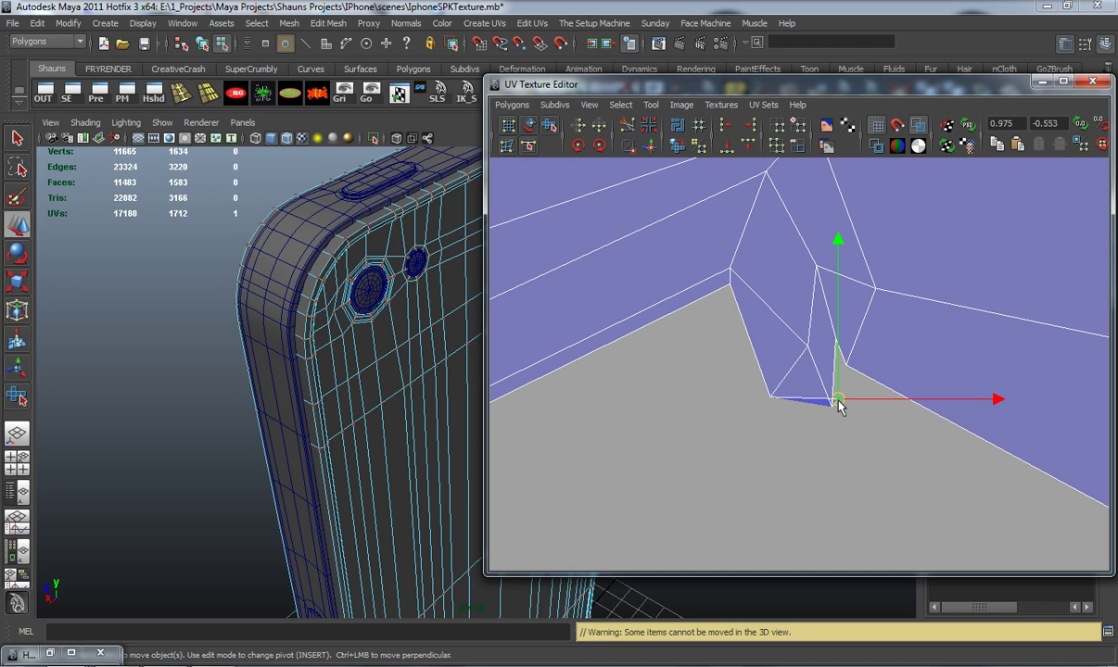
drag(832, 416, 819, 439)
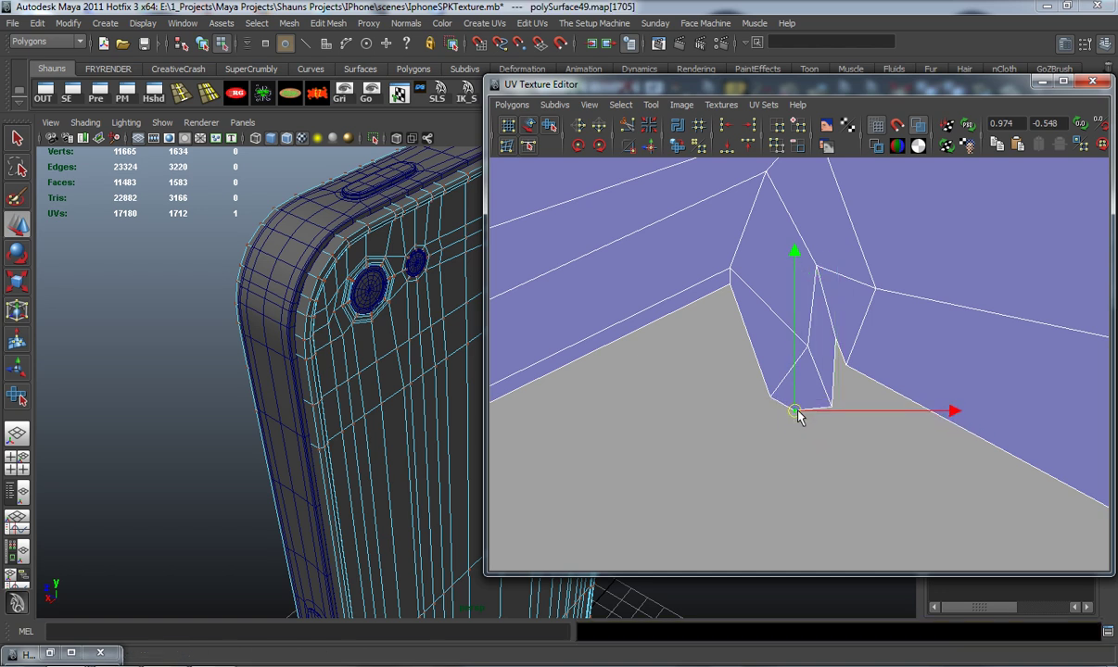
Select the UVs around the notch in the back shell's upper edge and unfold them with the Smooth UV tool
scroll(778, 382, down, 15)
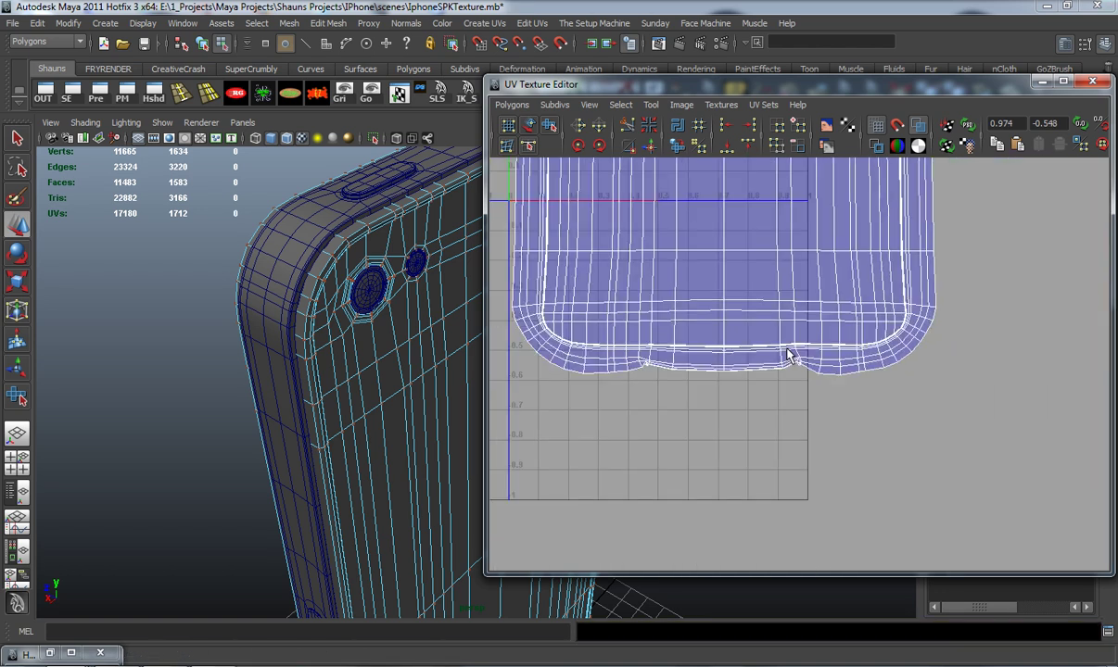
alt+middle_drag(798, 269, 836, 444)
alt+middle_drag(783, 232, 805, 402)
scroll(774, 329, up, 10)
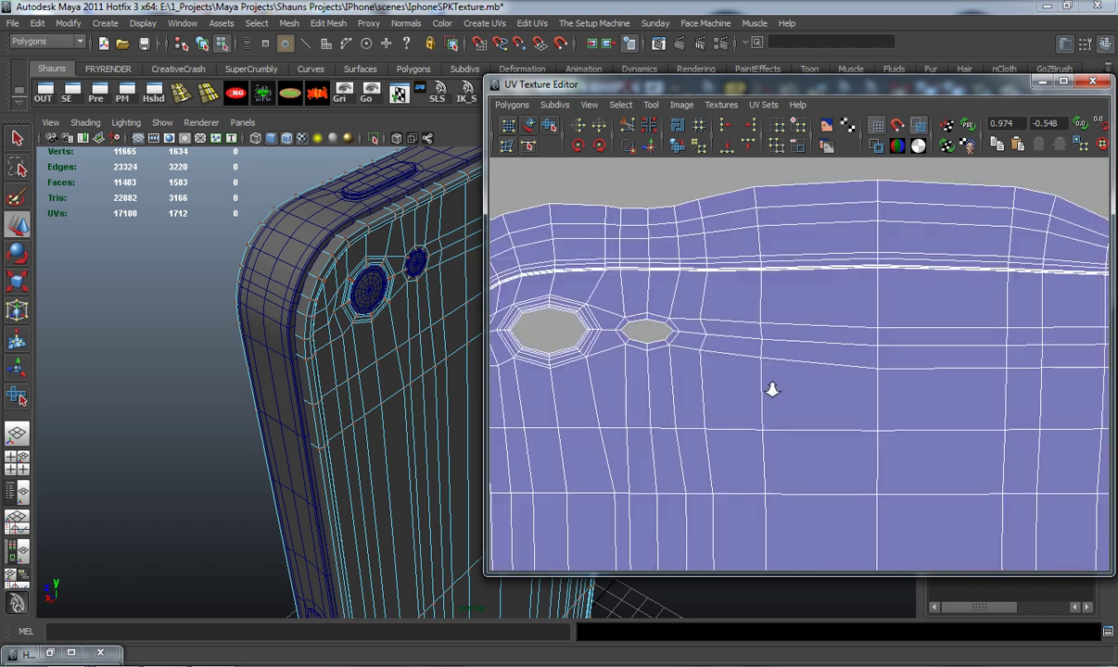
scroll(739, 407, up, 6)
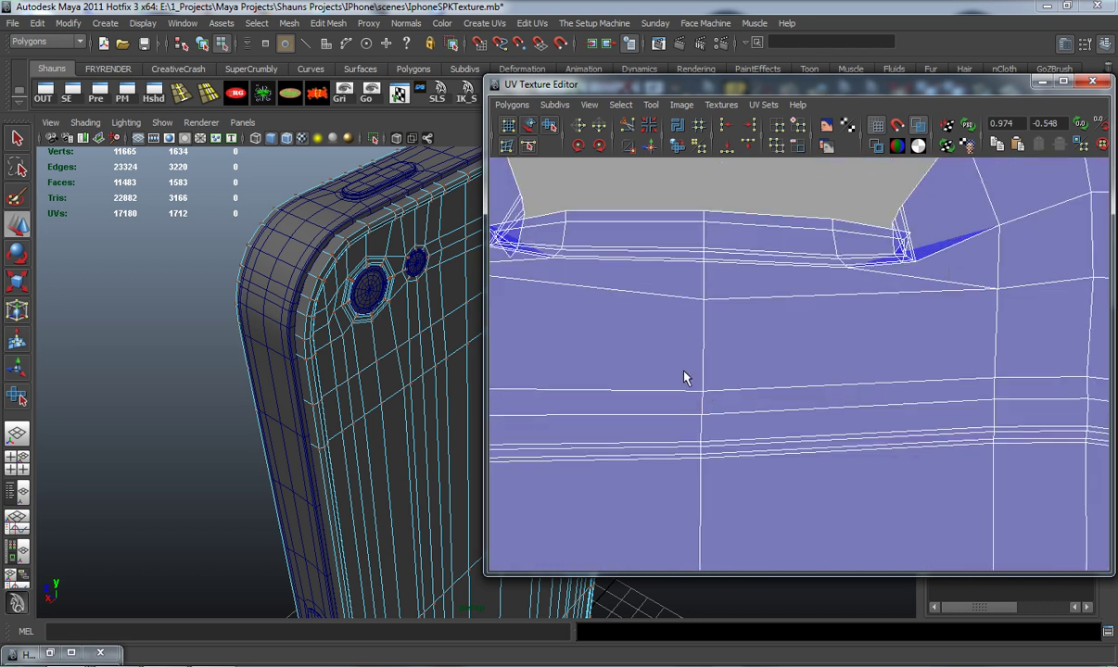
scroll(649, 271, down, 2)
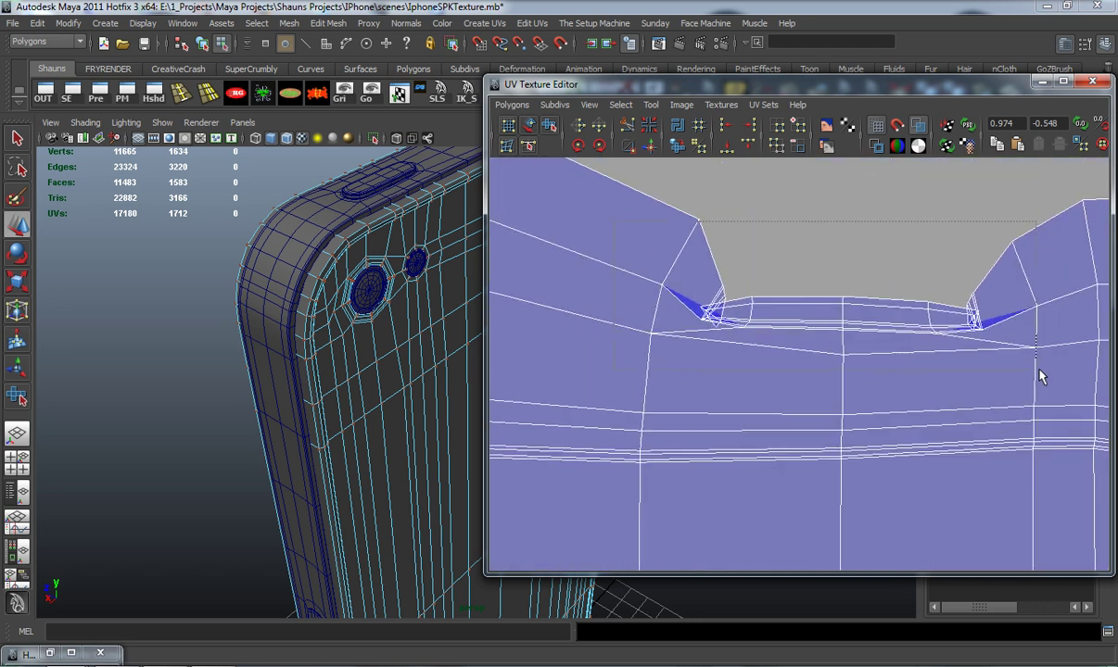
drag(1032, 376, 1037, 378)
click(529, 146)
drag(634, 401, 1041, 382)
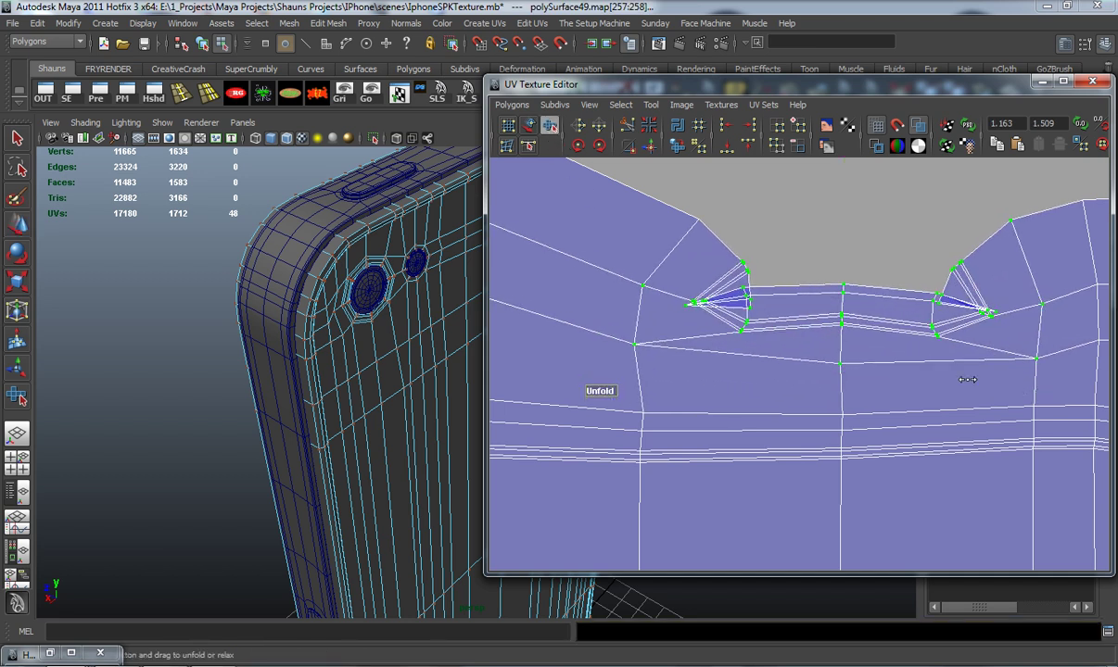
drag(613, 389, 869, 390)
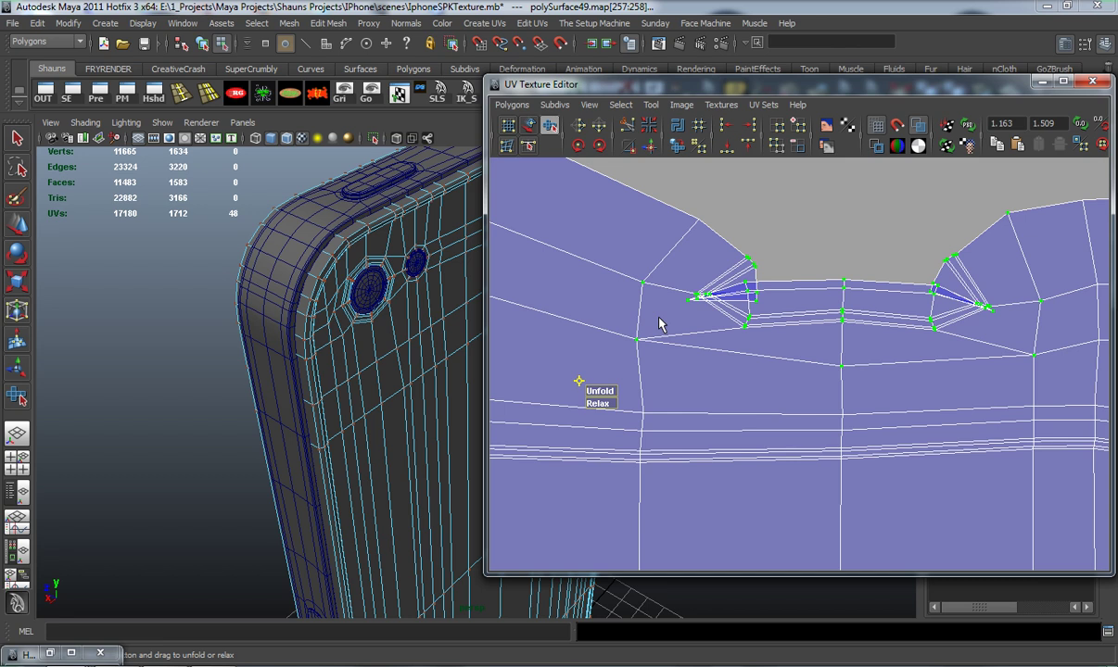
scroll(706, 334, up, 2)
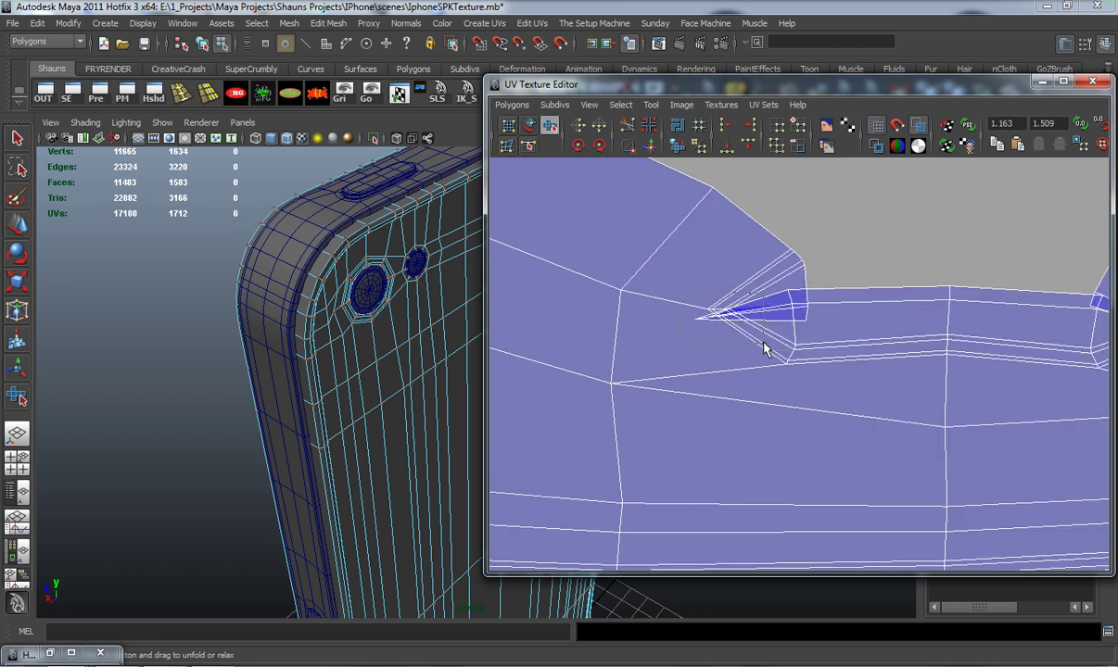
Select the overlapping UVs at the left end of the back shell's upper-edge notch and pull the first folded points outward
drag(691, 288, 812, 352)
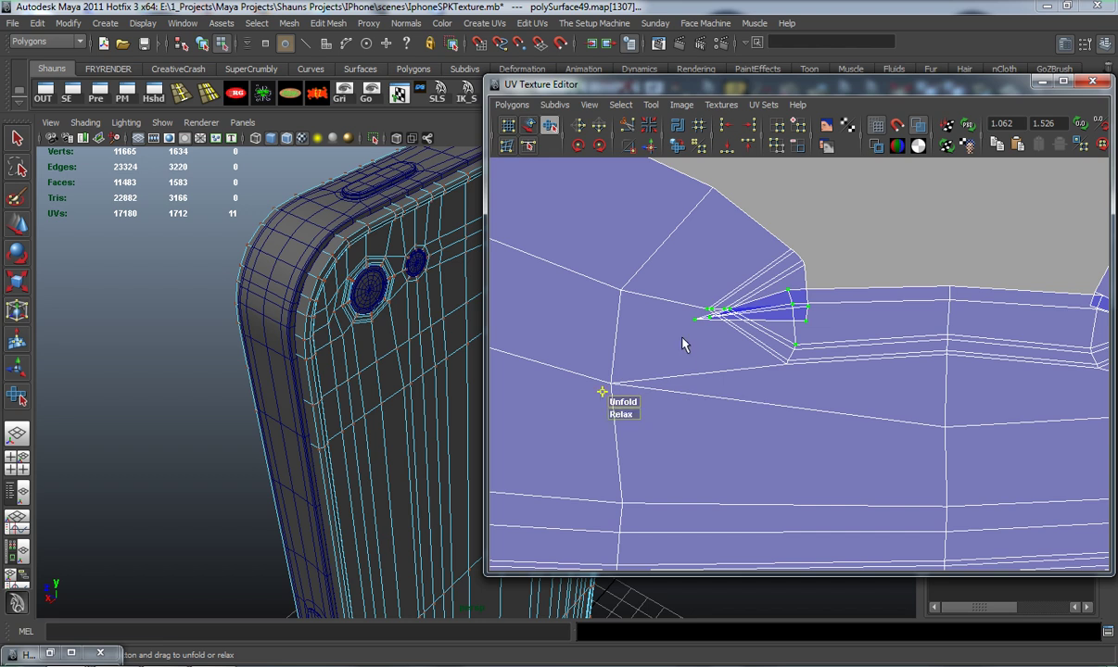
alt+middle_drag(705, 350, 715, 379)
alt+right_drag(716, 379, 744, 423)
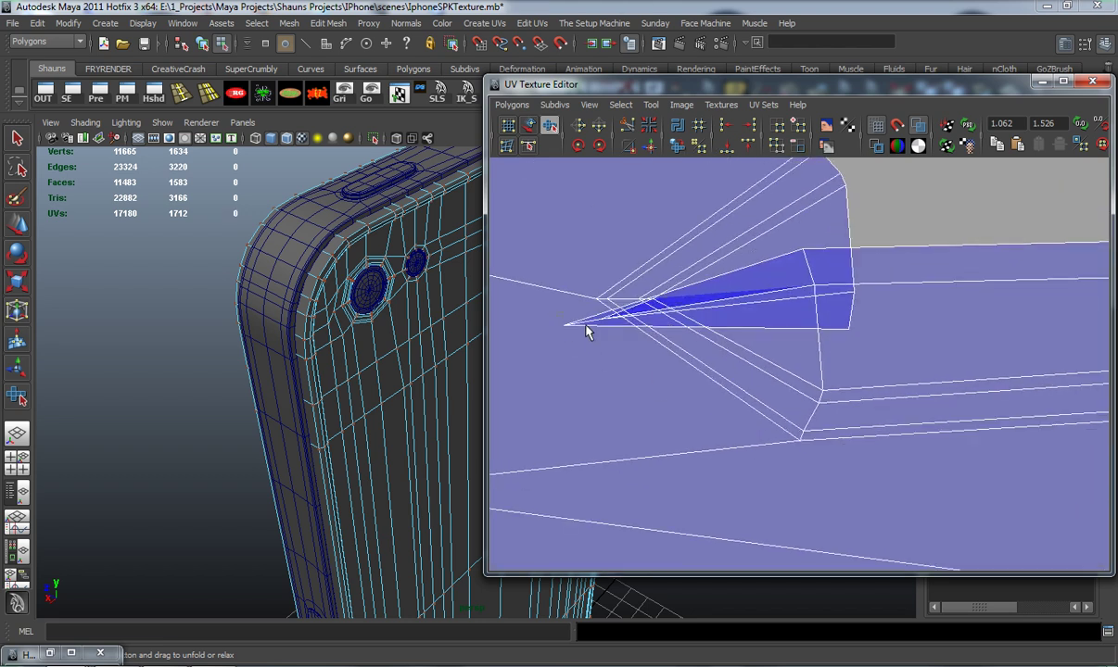
key(w)
drag(581, 321, 773, 308)
click(851, 330)
drag(851, 330, 784, 243)
click(757, 305)
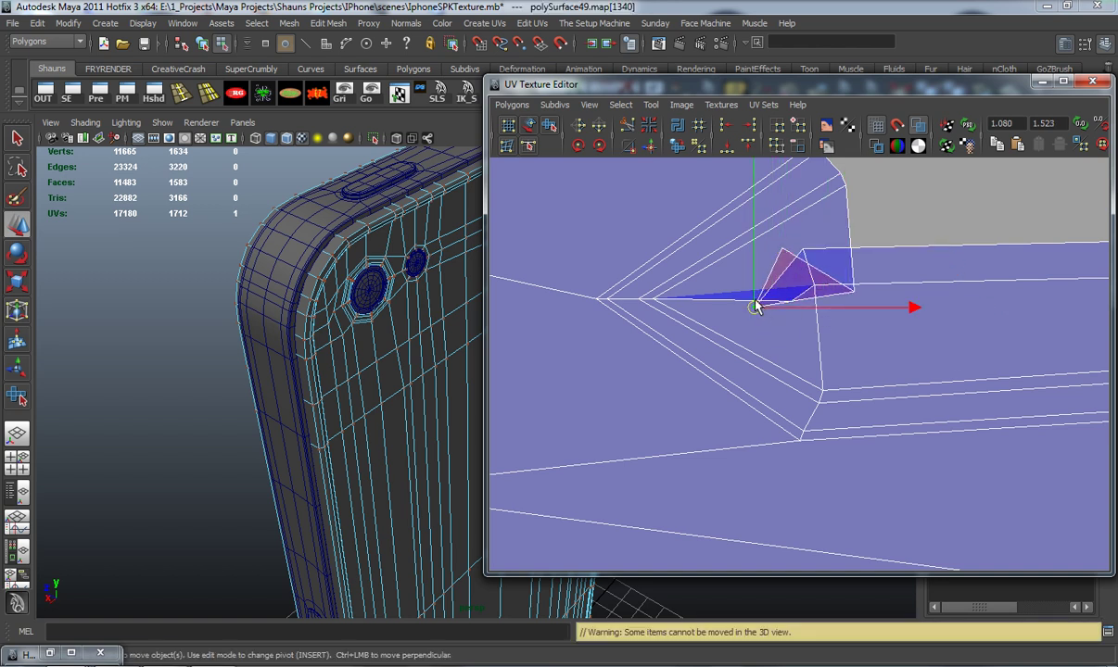
Move the remaining folded UVs at the left end of the upper notch one by one until the overlaps are cleared
drag(758, 305, 796, 244)
click(851, 291)
drag(851, 291, 784, 229)
click(788, 296)
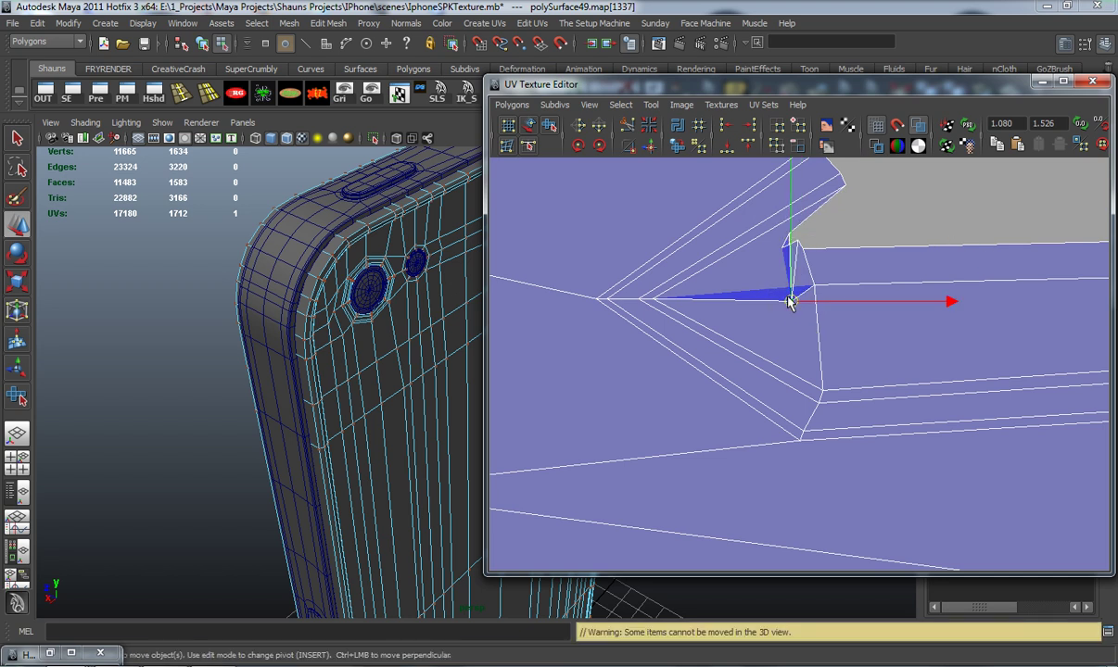
drag(788, 297, 758, 270)
alt+middle_drag(803, 225, 858, 312)
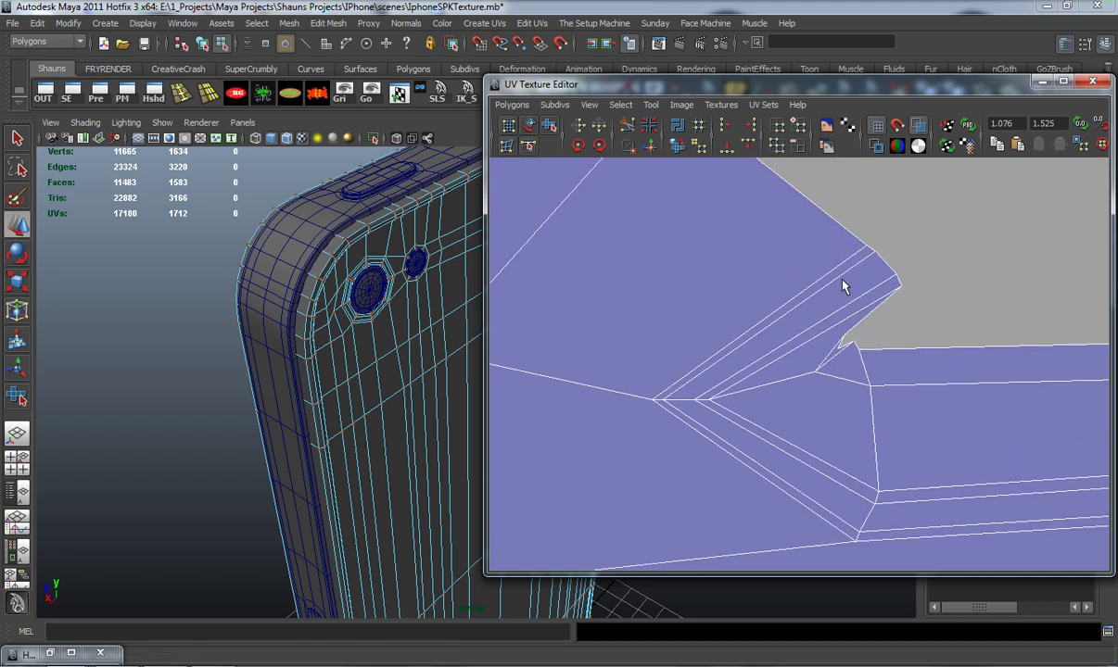
Reposition the border UVs at the left end of the upper notch to even out the jagged outline
drag(919, 296, 746, 250)
click(803, 302)
scroll(863, 362, up, 5)
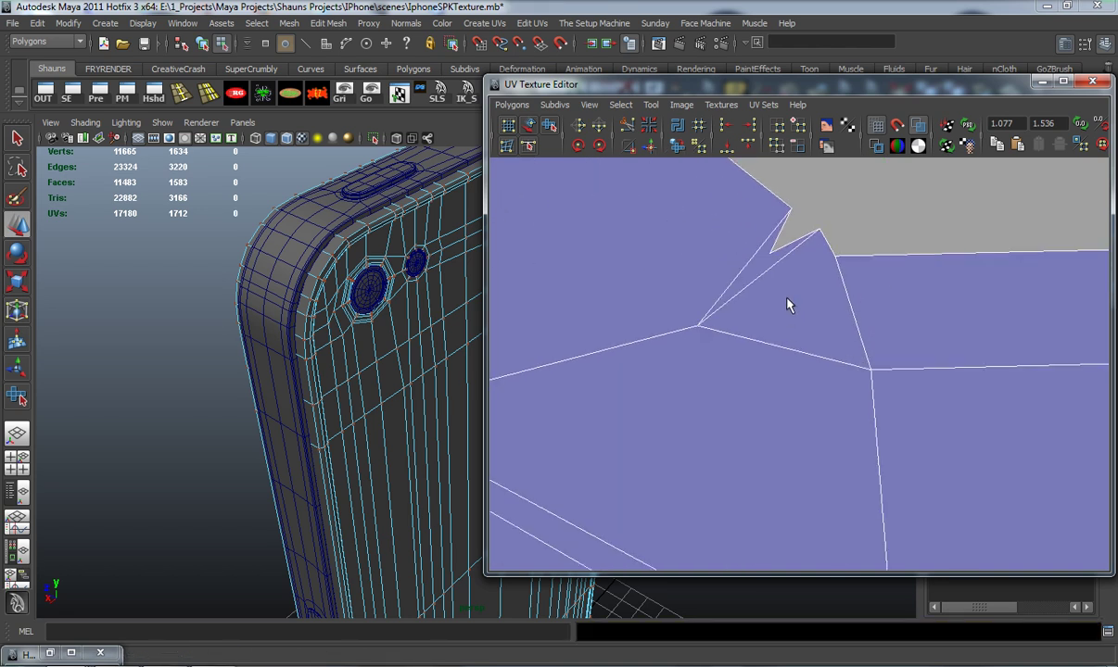
drag(805, 218, 715, 239)
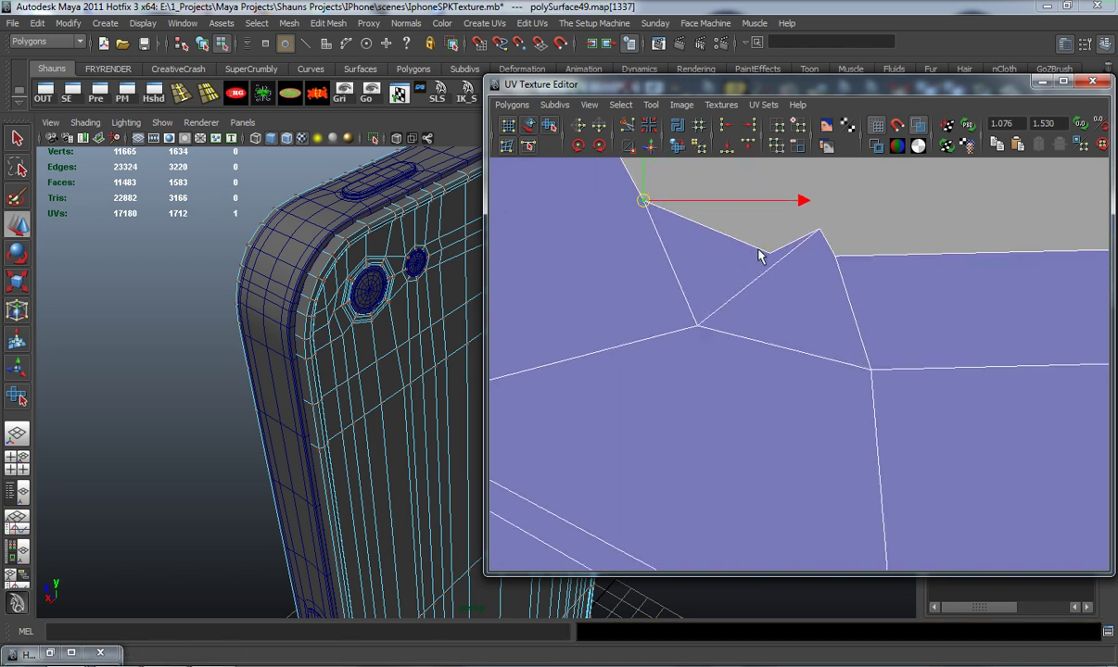
drag(780, 255, 782, 256)
drag(771, 251, 715, 195)
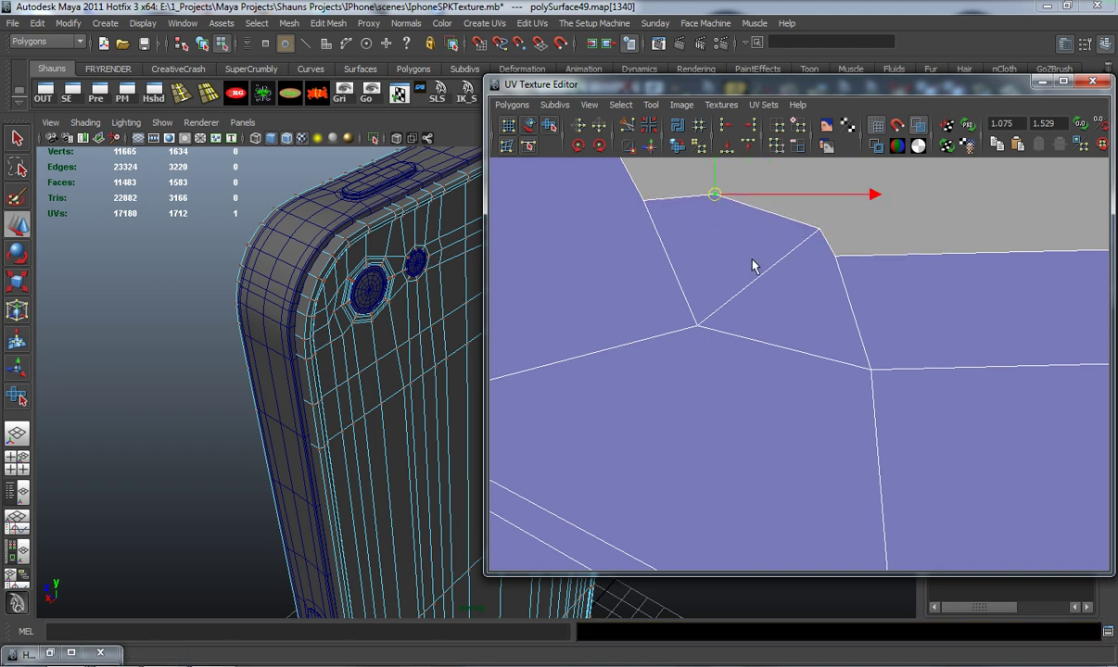
click(781, 320)
Pull the UVs from the sharp tip of the folded faces at the right end of the upper notch out to the shell border
scroll(828, 365, down, 10)
alt+middle_drag(877, 364, 654, 324)
scroll(765, 341, up, 4)
scroll(766, 343, up, 4)
alt+middle_drag(765, 357, 780, 440)
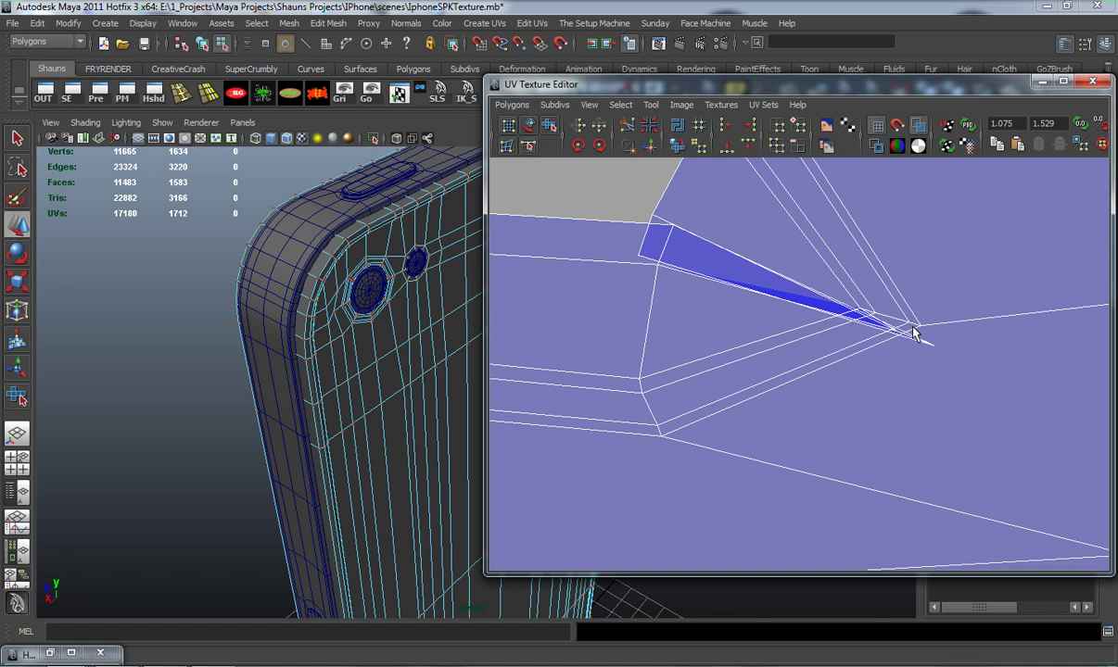
drag(958, 368, 958, 368)
drag(911, 331, 631, 211)
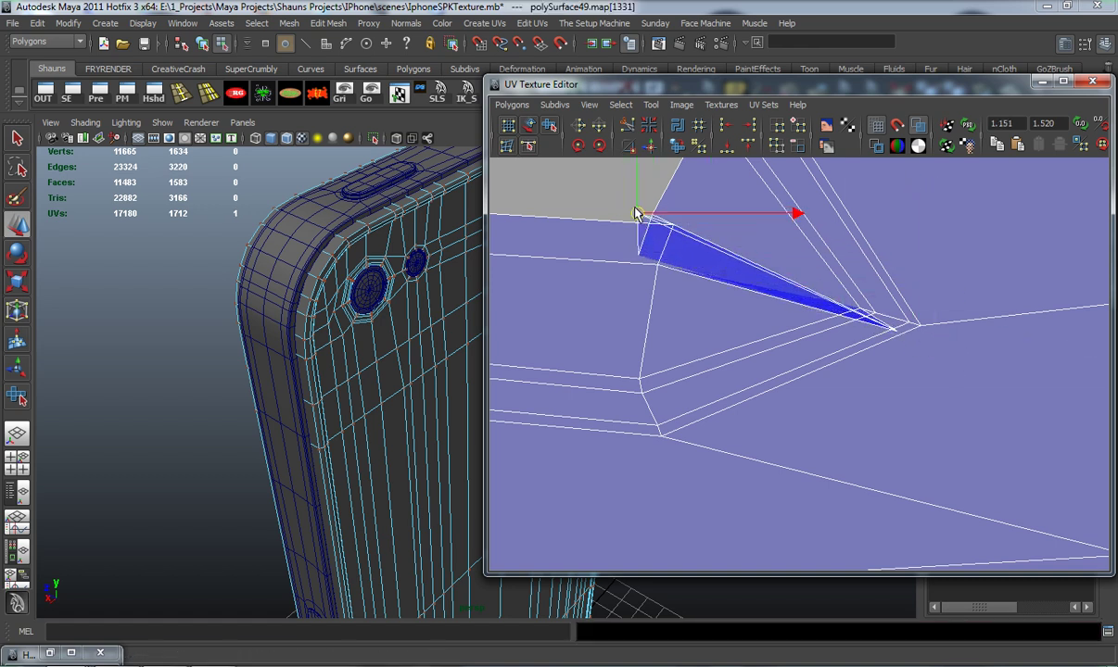
drag(911, 348, 681, 216)
click(890, 324)
Adjust the border UVs at the right end of the upper notch individually to open up the remaining overlapping faces
drag(641, 252, 694, 170)
click(644, 216)
click(671, 227)
click(655, 214)
scroll(760, 322, down, 3)
scroll(760, 329, down, 8)
alt+middle_drag(810, 323, 810, 320)
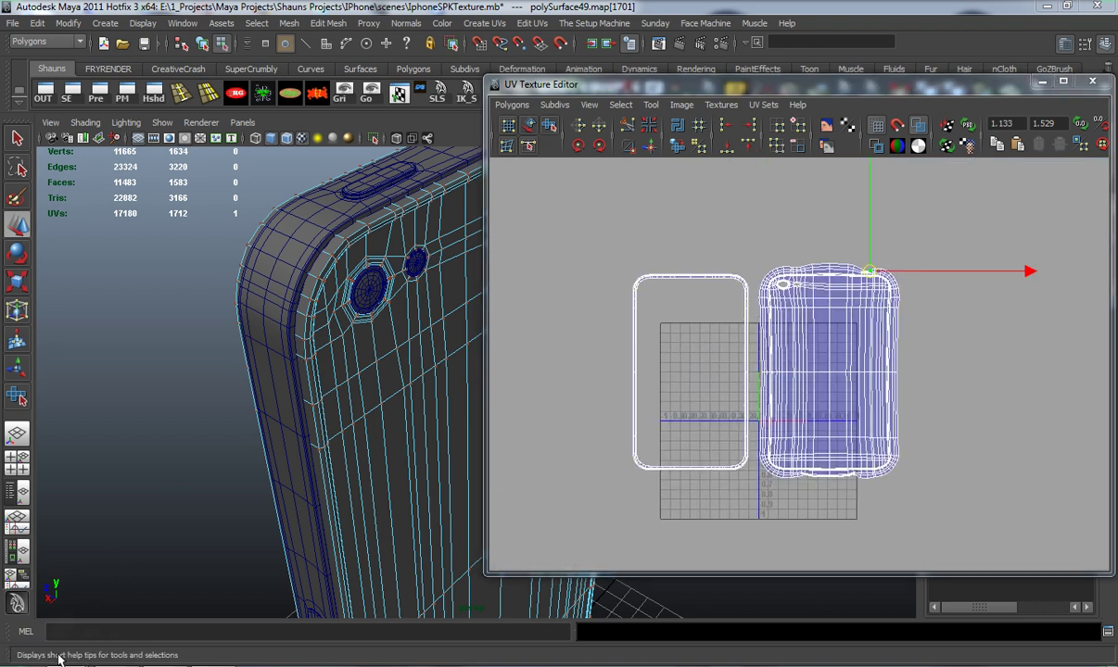
Restore the Hypershade, return the back shell to object mode, and move the UV Texture Editor out of the way
click(68, 655)
right_drag(396, 332, 413, 320)
alt+drag(404, 401, 559, 419)
alt+middle_drag(559, 419, 570, 361)
drag(746, 87, 1117, 35)
Assign the checkered blinn1 material to the rim-and-back object and the home button, and dismiss the Hypershade
alt+drag(589, 341, 419, 340)
alt+drag(506, 317, 545, 322)
click(546, 323)
alt+drag(428, 394, 561, 398)
alt+drag(497, 441, 518, 405)
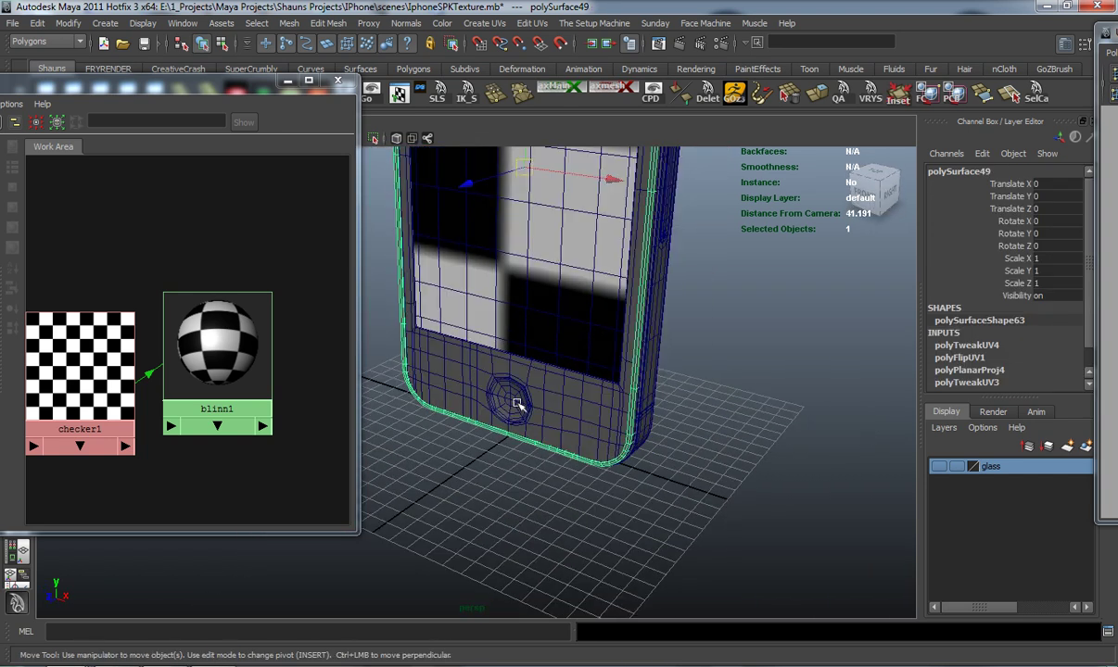
shift+click(516, 402)
right_drag(191, 348, 192, 313)
click(473, 463)
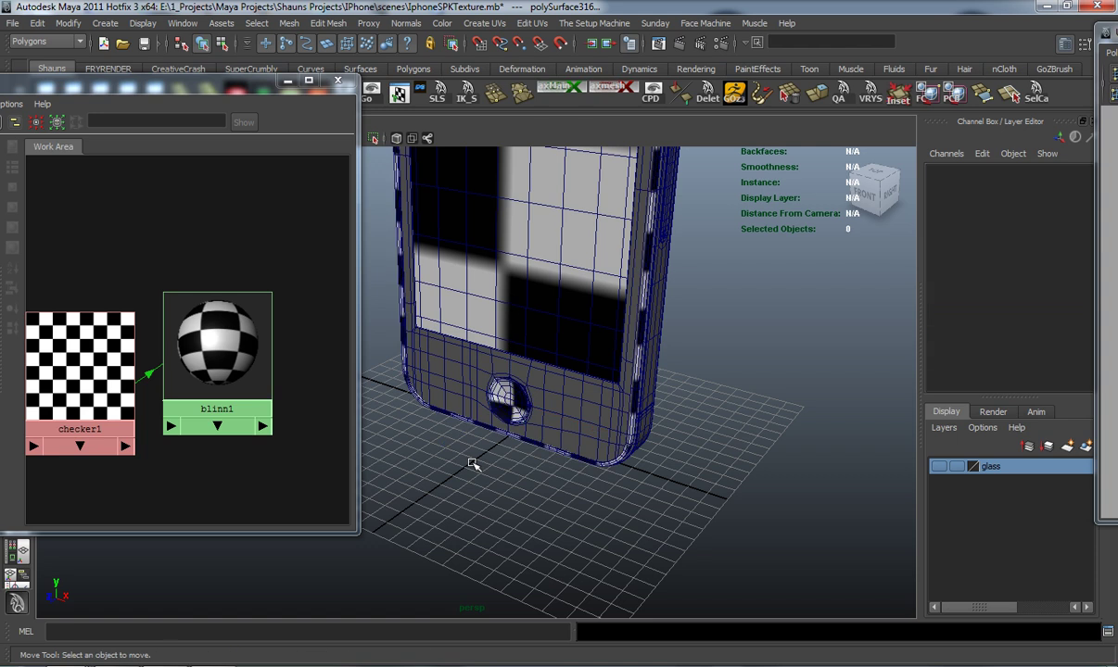
click(340, 83)
Examine the checker pattern on the phone's back, rounded corners and front rim for stretching
alt+middle_drag(545, 249, 545, 430)
alt+drag(568, 410, 350, 382)
scroll(406, 380, up, 2)
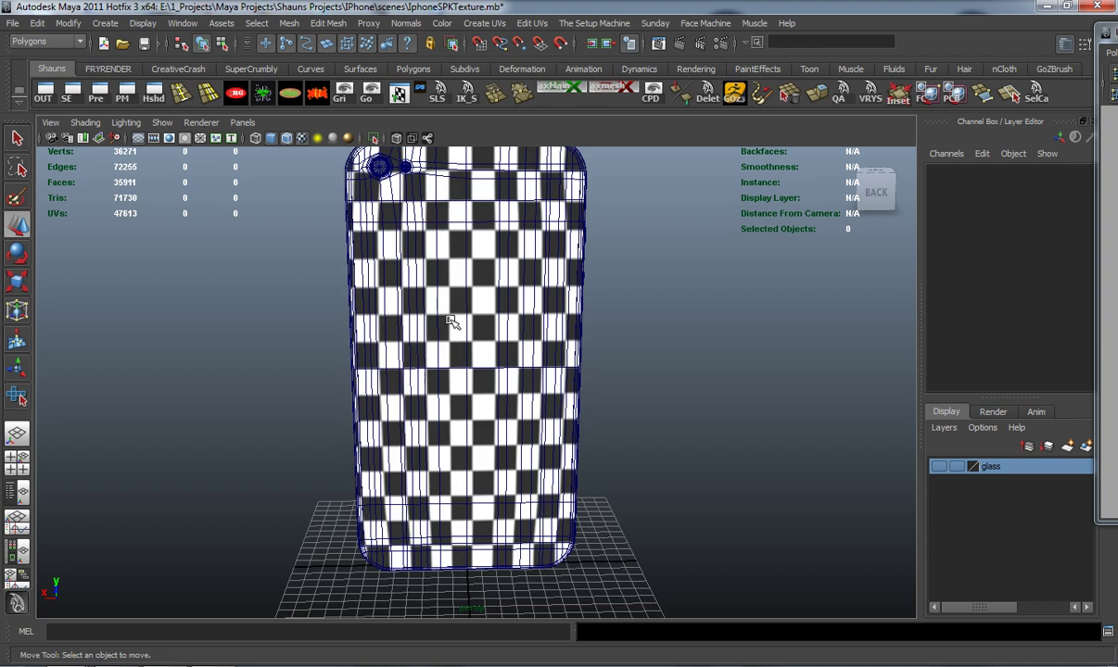
alt+drag(457, 302, 499, 381)
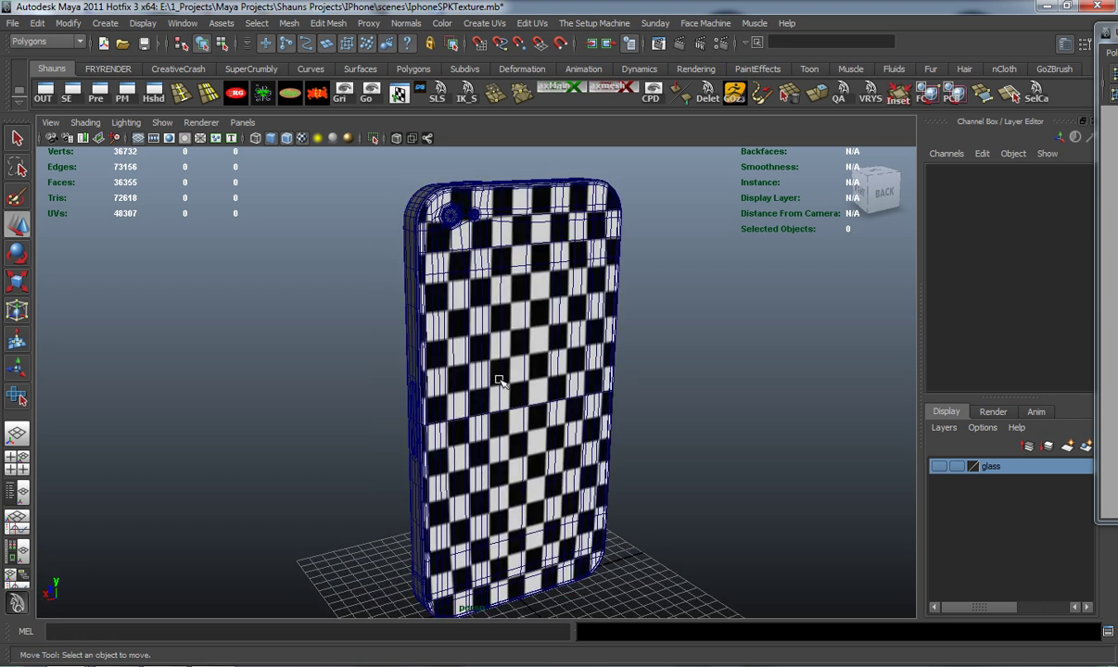
alt+drag(502, 372, 484, 397)
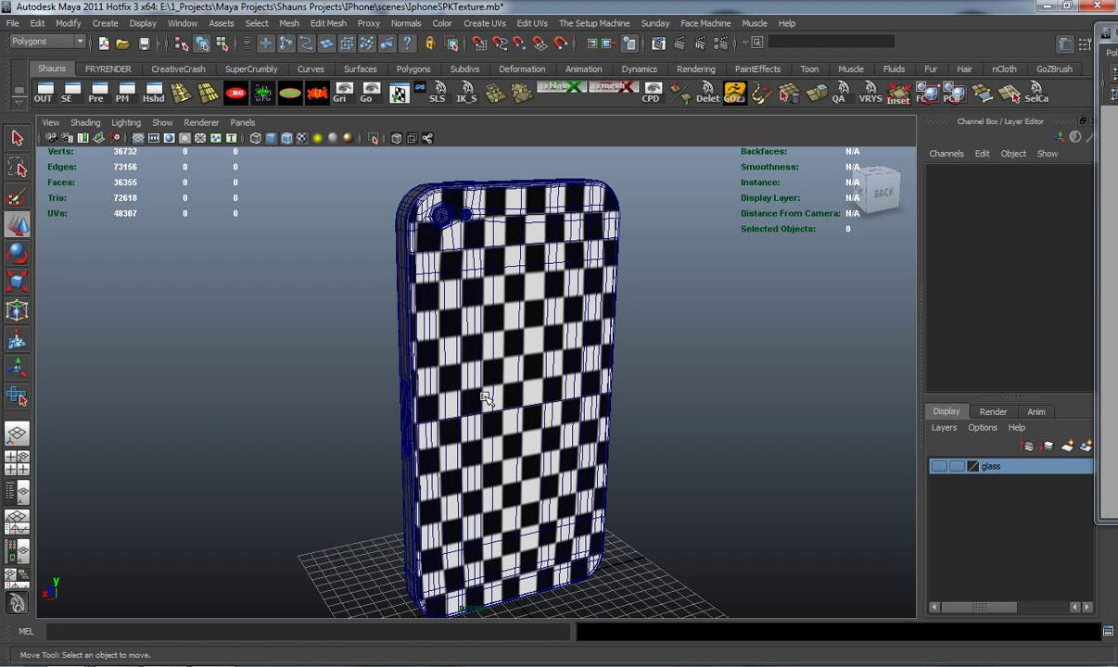
alt+drag(419, 369, 549, 366)
alt+drag(465, 391, 558, 371)
alt+drag(452, 373, 640, 371)
alt+middle_drag(575, 394, 529, 514)
alt+right_drag(454, 408, 565, 386)
scroll(566, 386, down, 5)
alt+drag(577, 465, 541, 338)
click(369, 309)
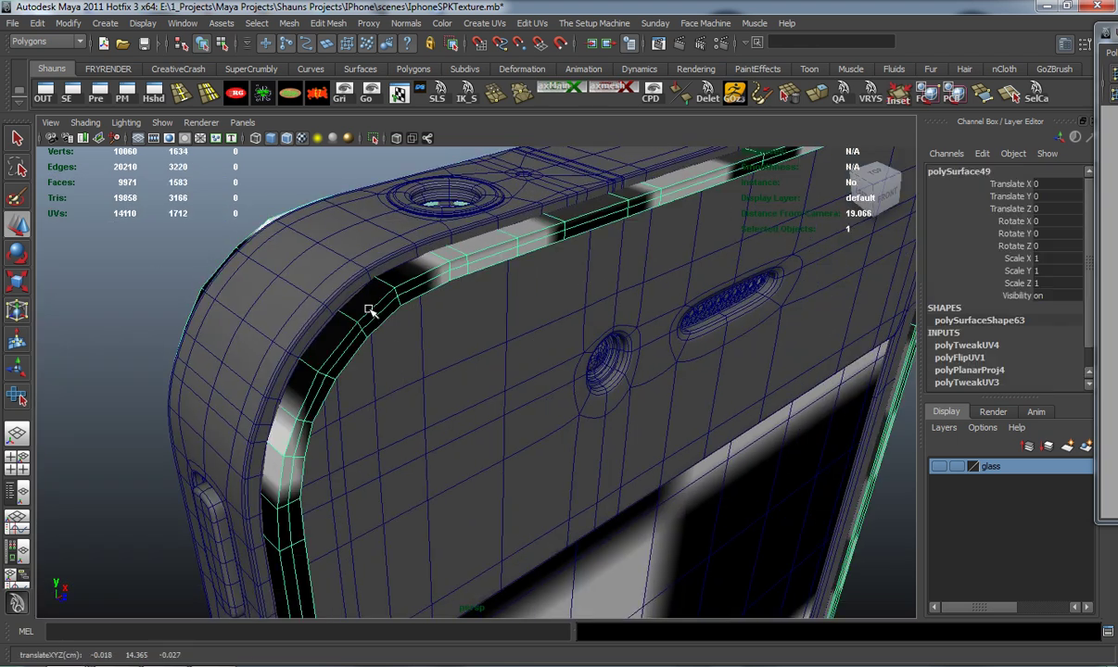
click(140, 329)
Display the home button in smooth preview and select it
alt+drag(370, 396, 376, 250)
alt+right_drag(377, 251, 419, 415)
alt+drag(419, 414, 424, 397)
alt+right_drag(425, 396, 543, 466)
alt+middle_drag(542, 466, 457, 367)
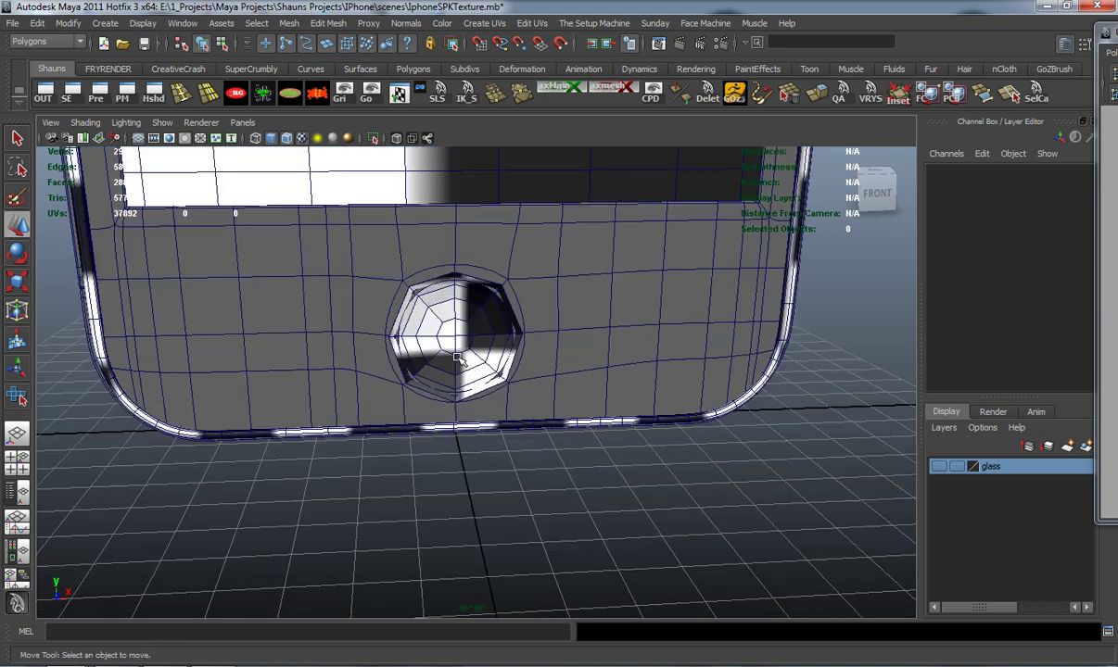
click(457, 367)
click(440, 456)
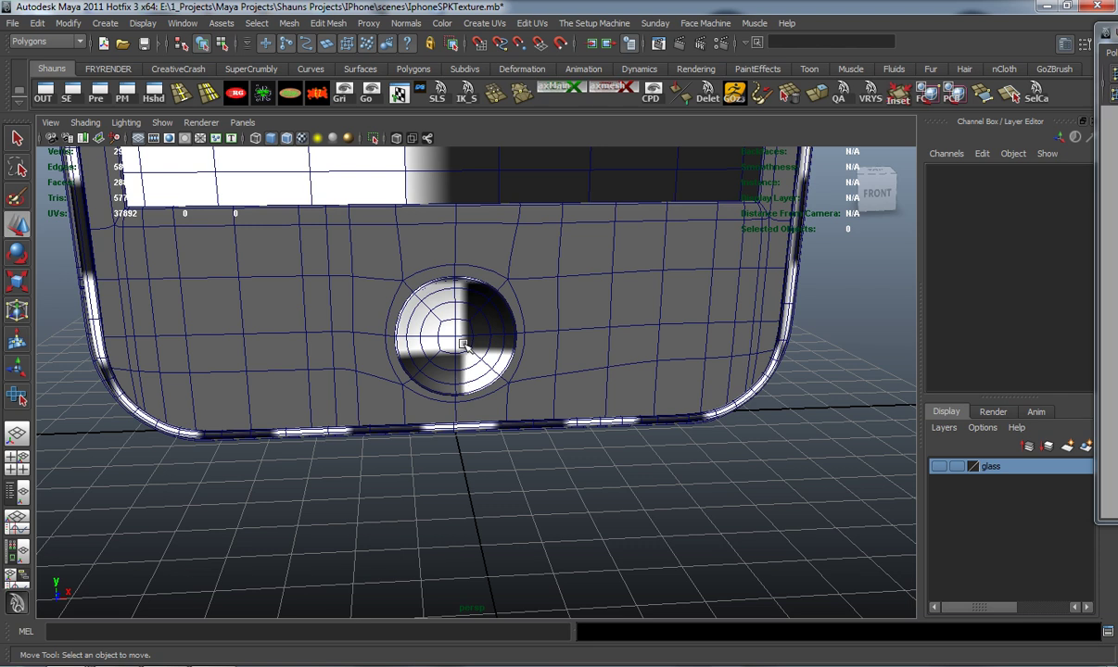
click(462, 345)
Bring back the UV Texture Editor and select the home button's entire UV shell for scaling
drag(1115, 34, 559, 100)
right_drag(730, 355, 786, 354)
drag(707, 332, 775, 386)
ctrl+right_drag(728, 364, 753, 355)
drag(680, 97, 939, 77)
key(r)
Try scaling the home button's UV shell far up and examine the checker density on the button
drag(990, 339, 1117, 351)
scroll(380, 324, up, 7)
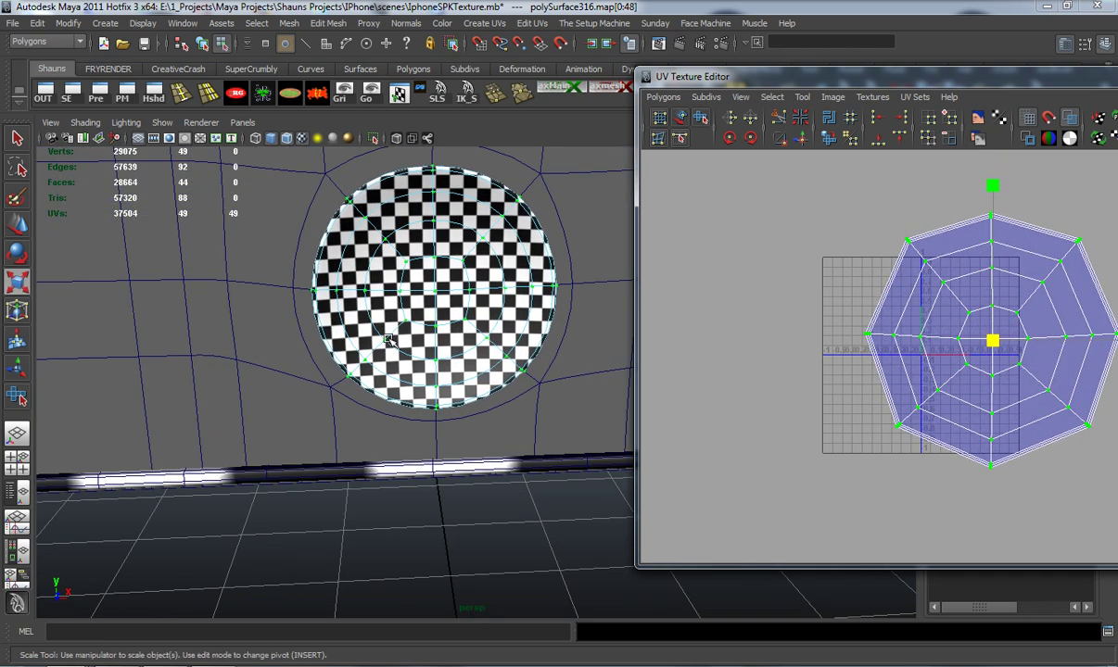
alt+drag(424, 270, 444, 370)
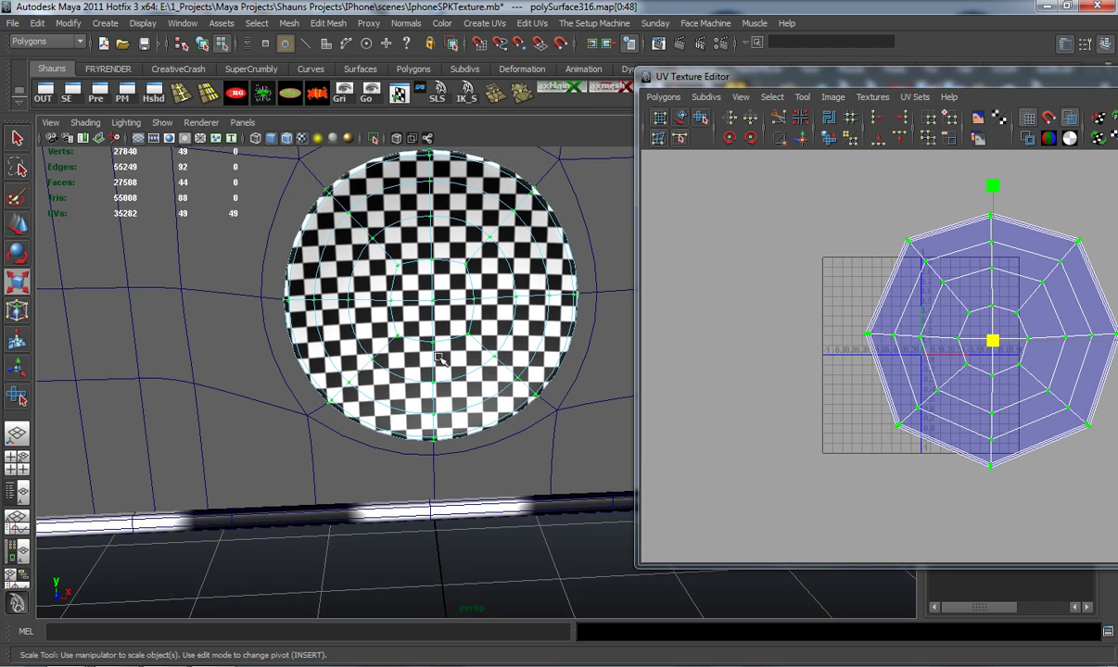
scroll(466, 337, down, 6)
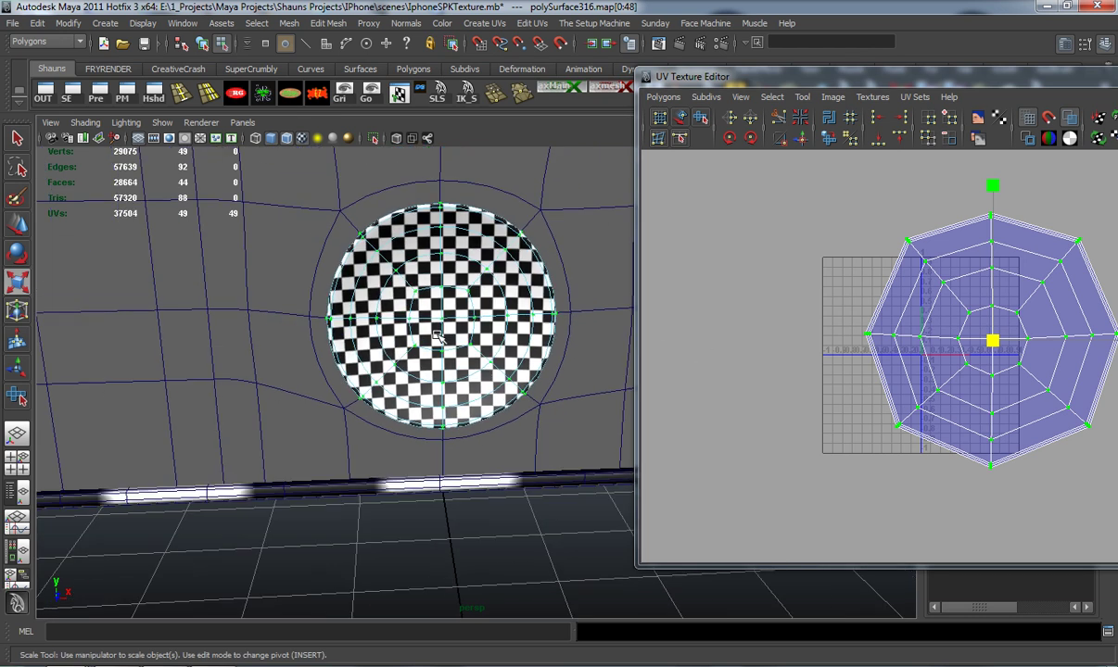
Scale the home button's UV shell down and move it slightly up inside the 0–1 UV square
drag(995, 345, 857, 350)
scroll(1031, 375, up, 5)
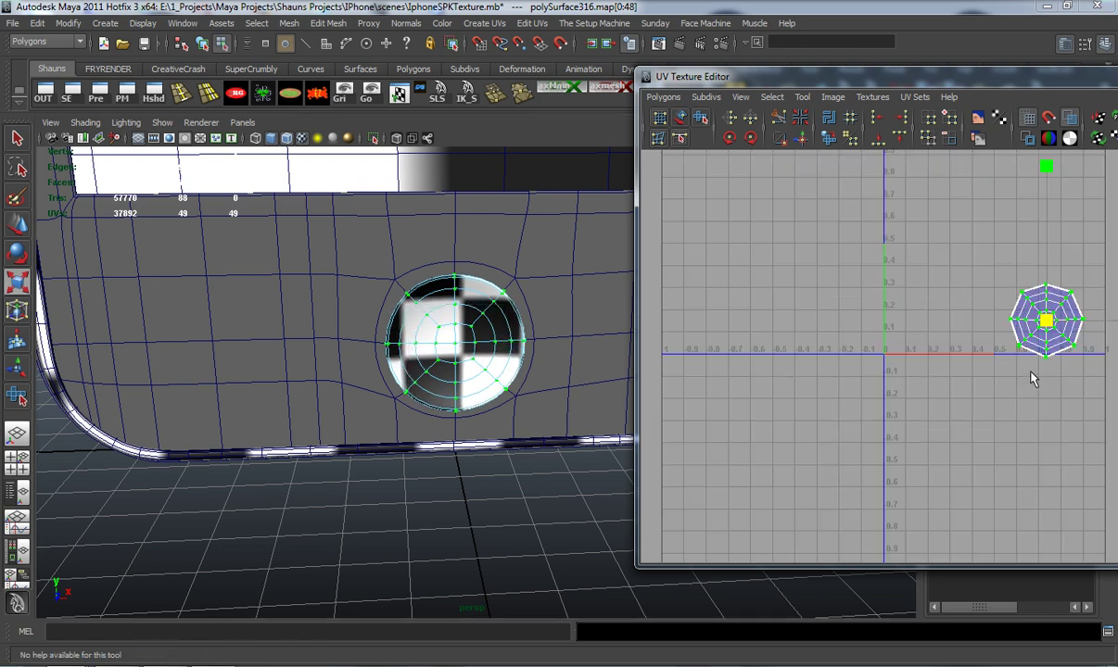
key(w)
drag(1049, 315, 1055, 300)
Display the UVs of the rim-and-back object and the screen together with those of the home button
scroll(439, 320, down, 8)
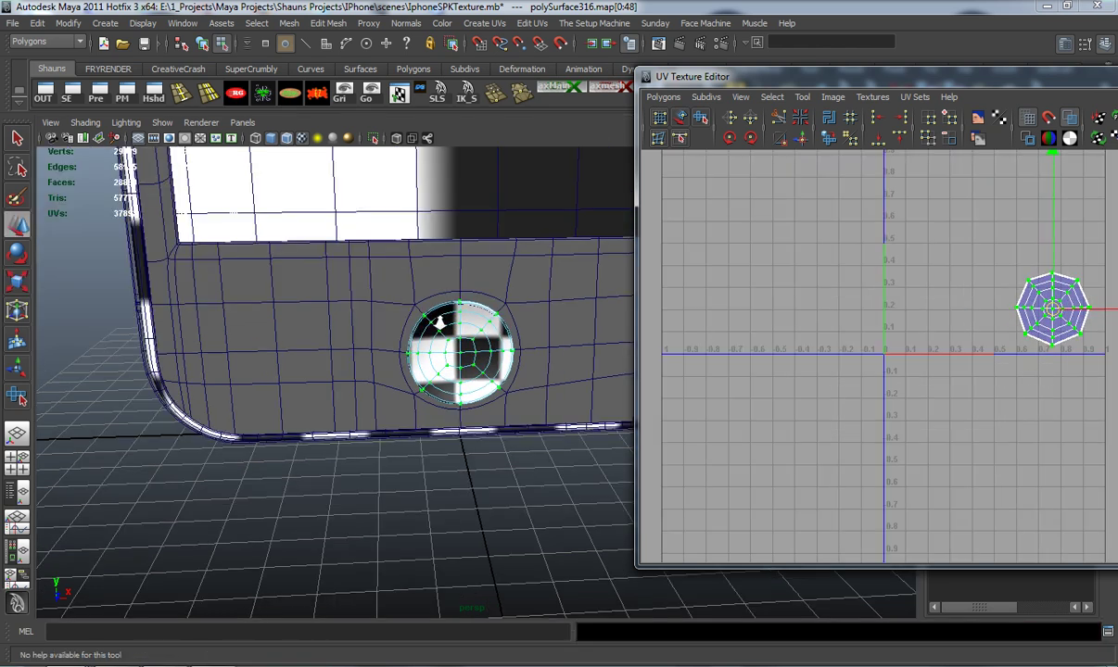
click(336, 324)
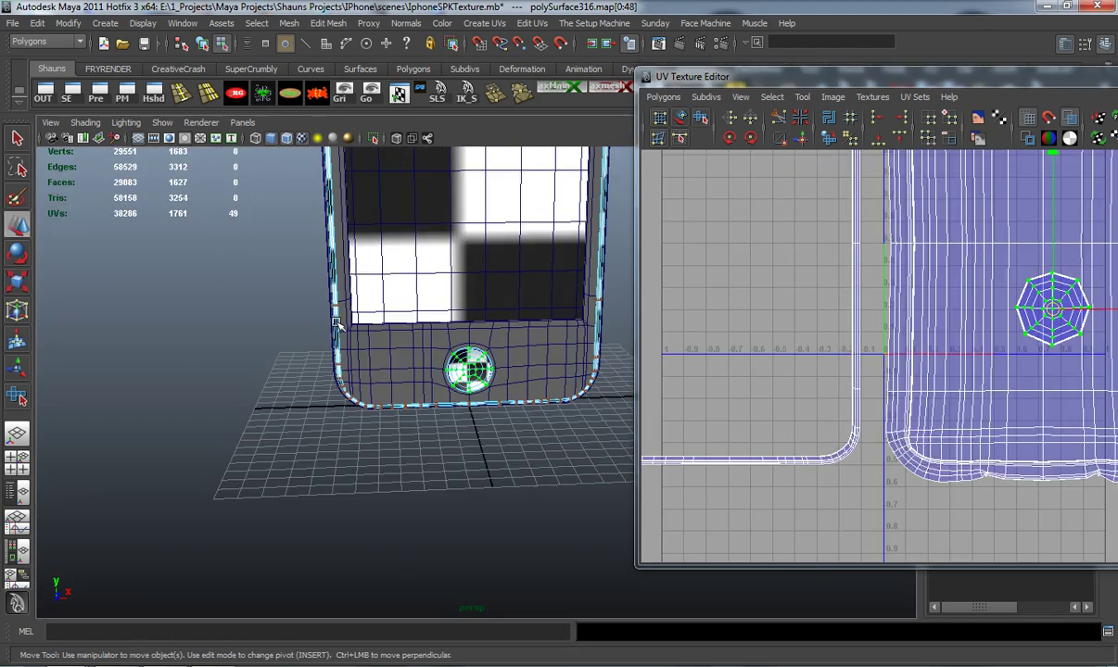
shift+click(429, 293)
shift+click(498, 303)
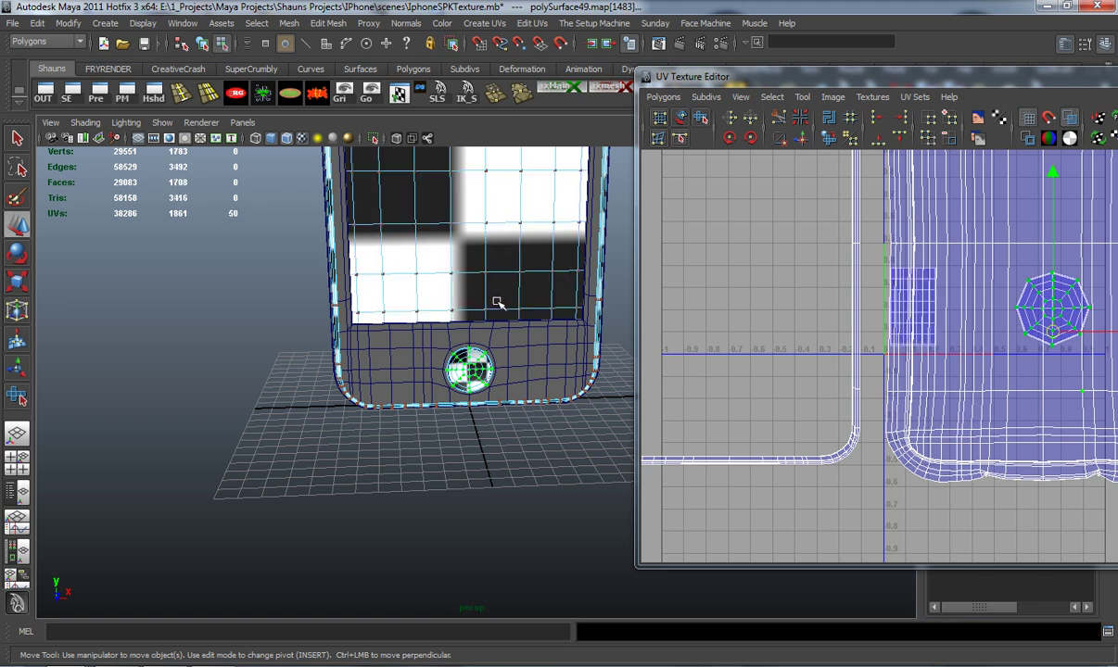
key(f)
alt+right_drag(879, 374, 870, 379)
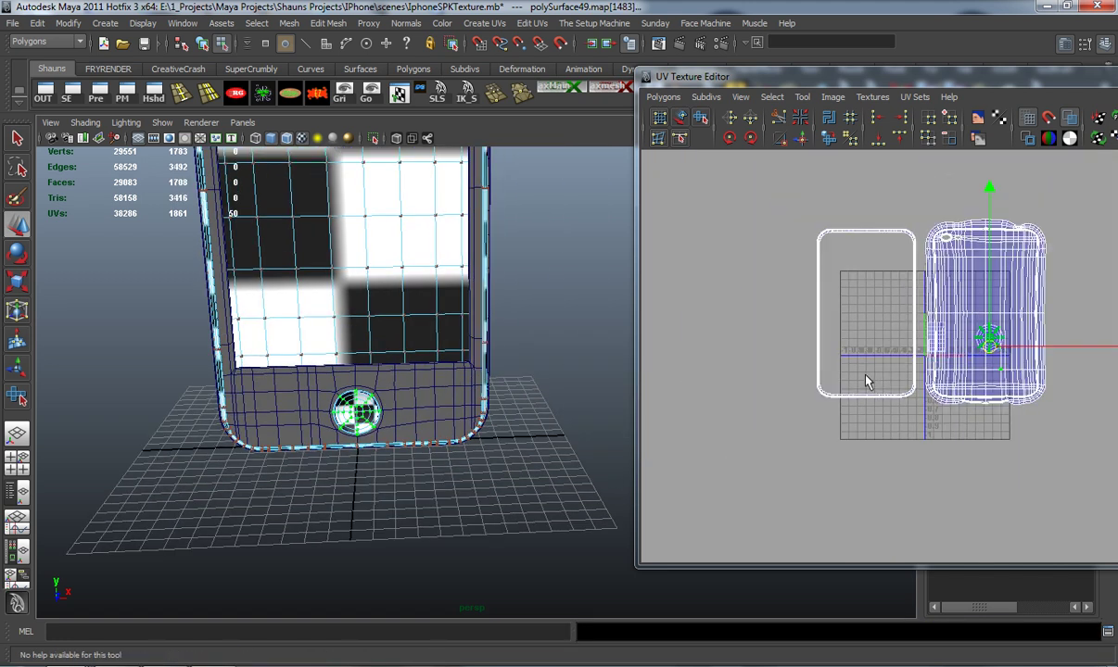
Select the complete rim and back UV shells and scale them down together to a size fitting the 0–1 UV square
drag(864, 379, 999, 427)
ctrl+right_click(909, 386)
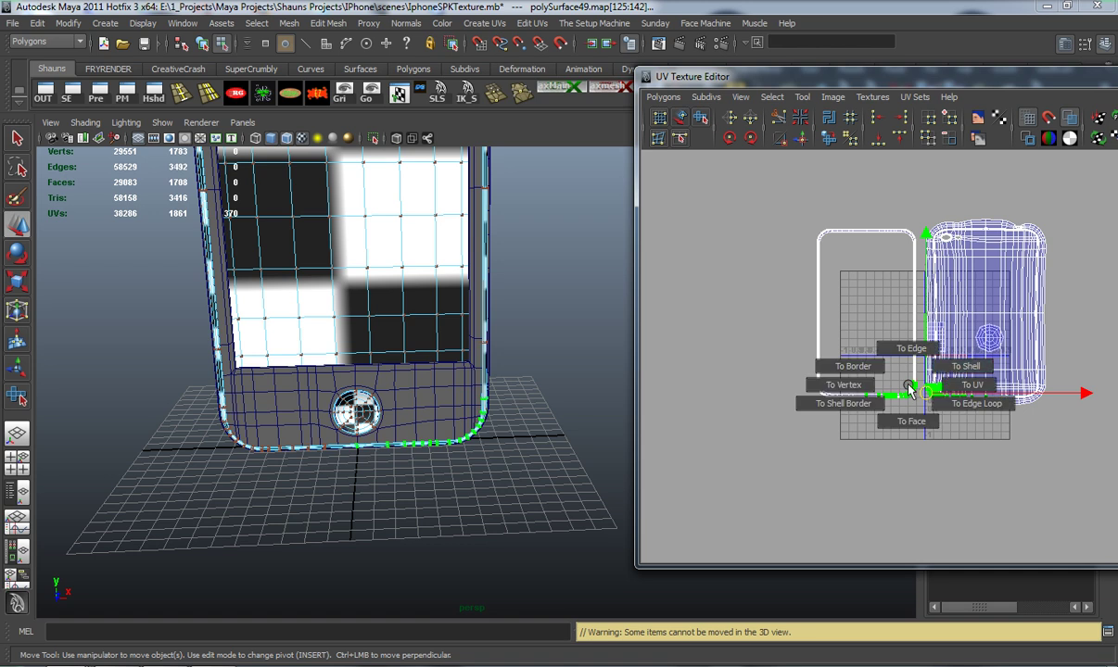
click(966, 366)
scroll(913, 401, up, 4)
key(r)
scroll(837, 413, down, 1)
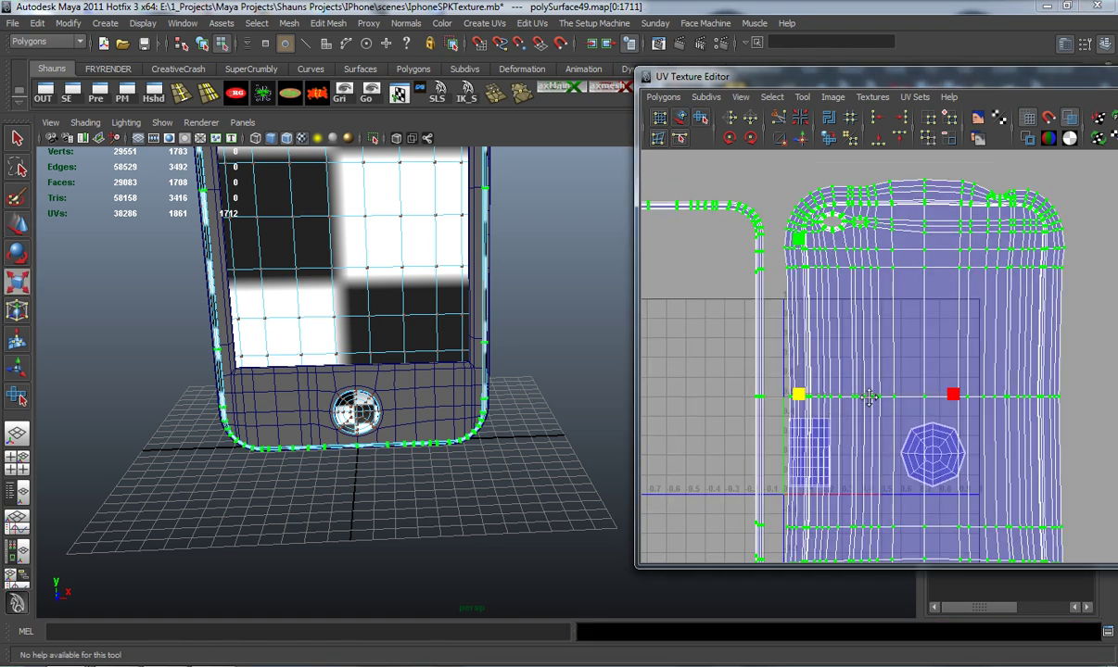
alt+middle_drag(832, 414, 920, 374)
drag(889, 353, 794, 345)
alt+middle_drag(839, 367, 804, 380)
scroll(816, 376, up, 1)
drag(847, 369, 814, 376)
Move the rim and back shells into the upper part of the 0–1 UV square and scale them down slightly
key(2)
key(3)
middle_drag(816, 383, 945, 338)
key(w)
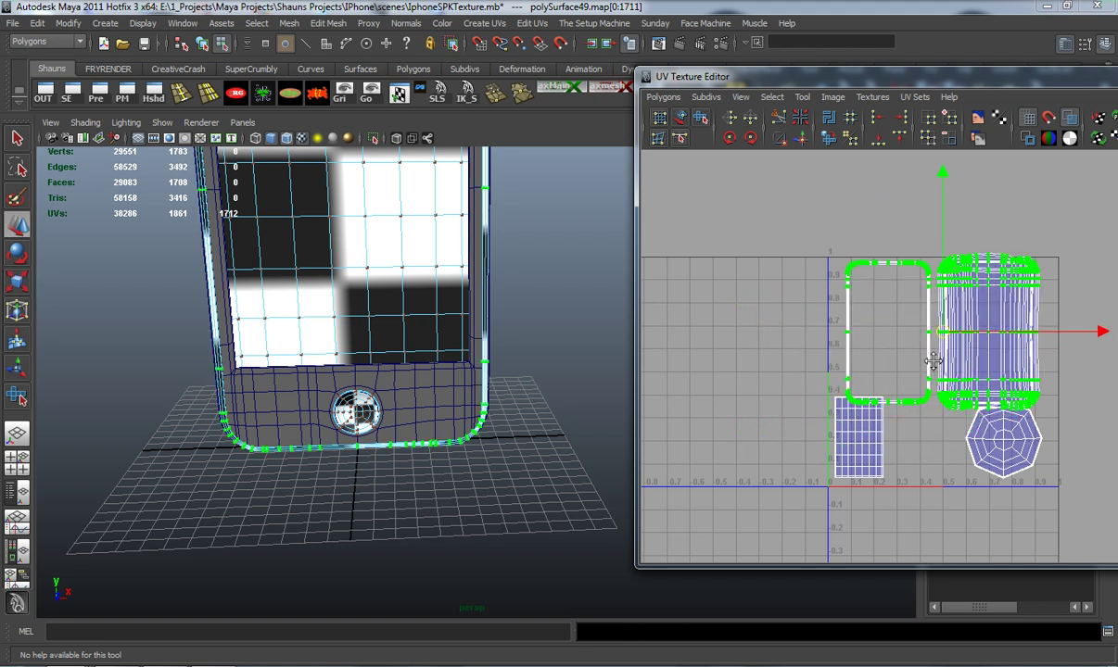
scroll(935, 369, up, 2)
key(r)
middle_drag(867, 344, 851, 336)
click(864, 462)
Bring the UV Texture Editor fully into view and shift the rim and back shells left and slightly up in the UV square
scroll(839, 324, down, 2)
drag(925, 77, 611, 79)
scroll(649, 353, up, 2)
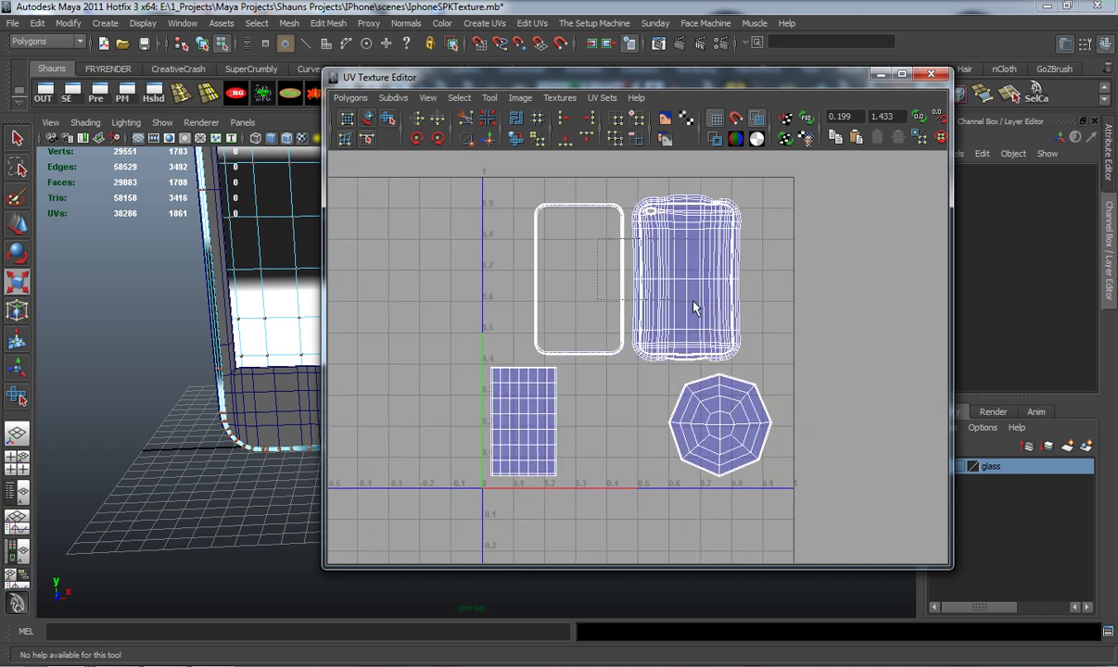
drag(677, 293, 676, 296)
alt+middle_drag(667, 298, 685, 363)
ctrl+right_drag(661, 332, 710, 316)
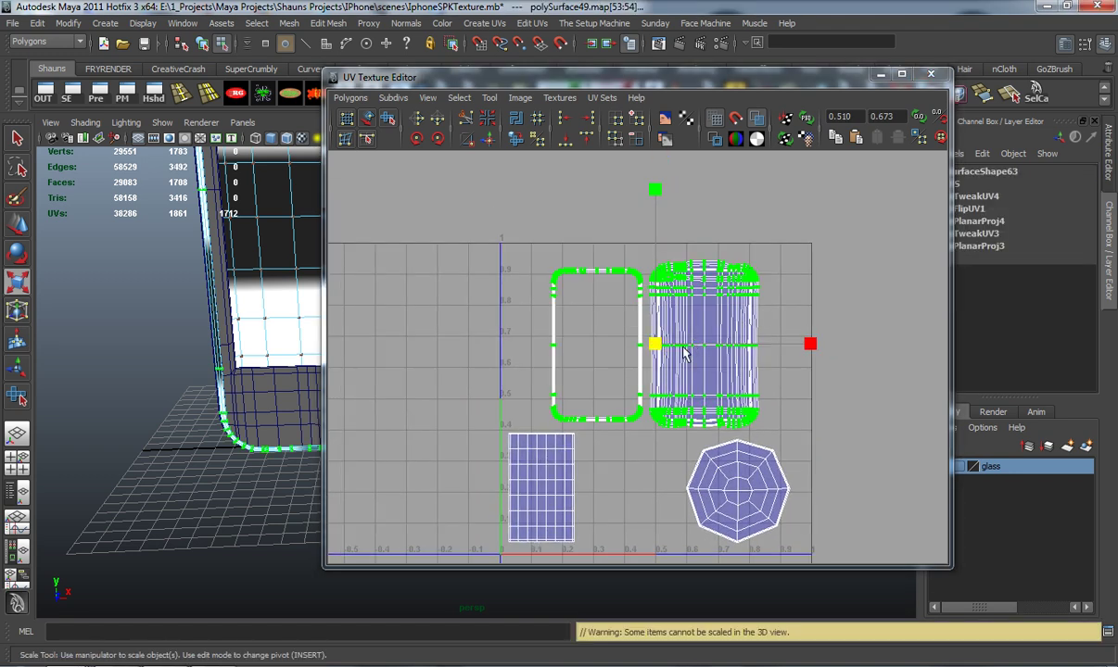
key(w)
drag(655, 344, 632, 338)
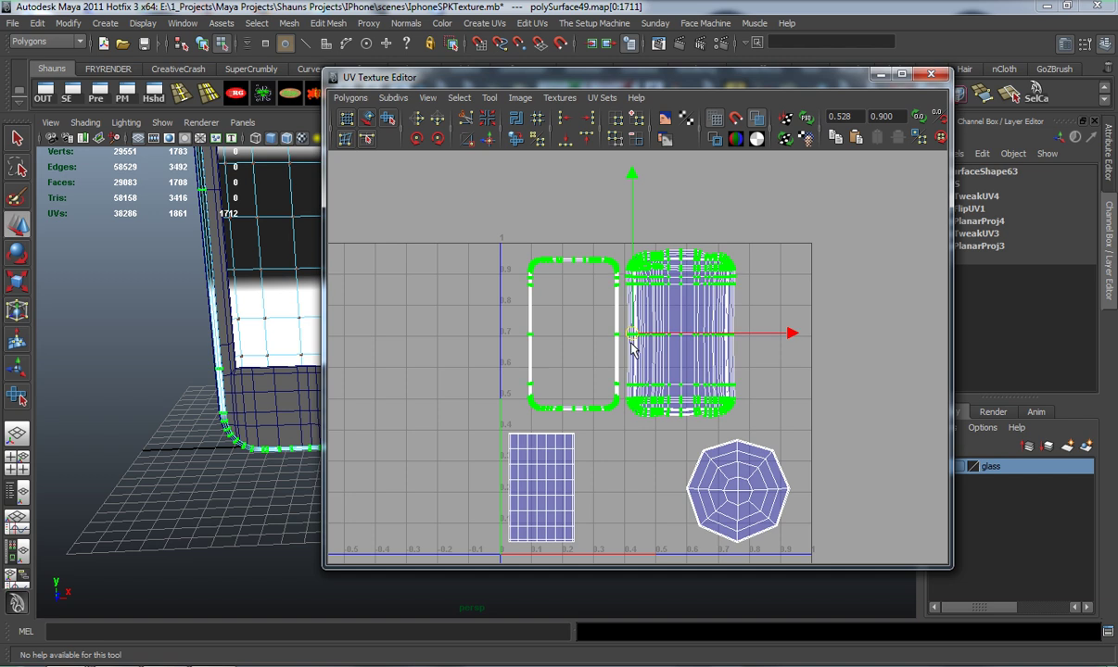
Select the home button's UV shell and move it horizontally closer to the screen's shell
click(641, 466)
alt+middle_drag(649, 443, 651, 368)
drag(682, 379, 772, 432)
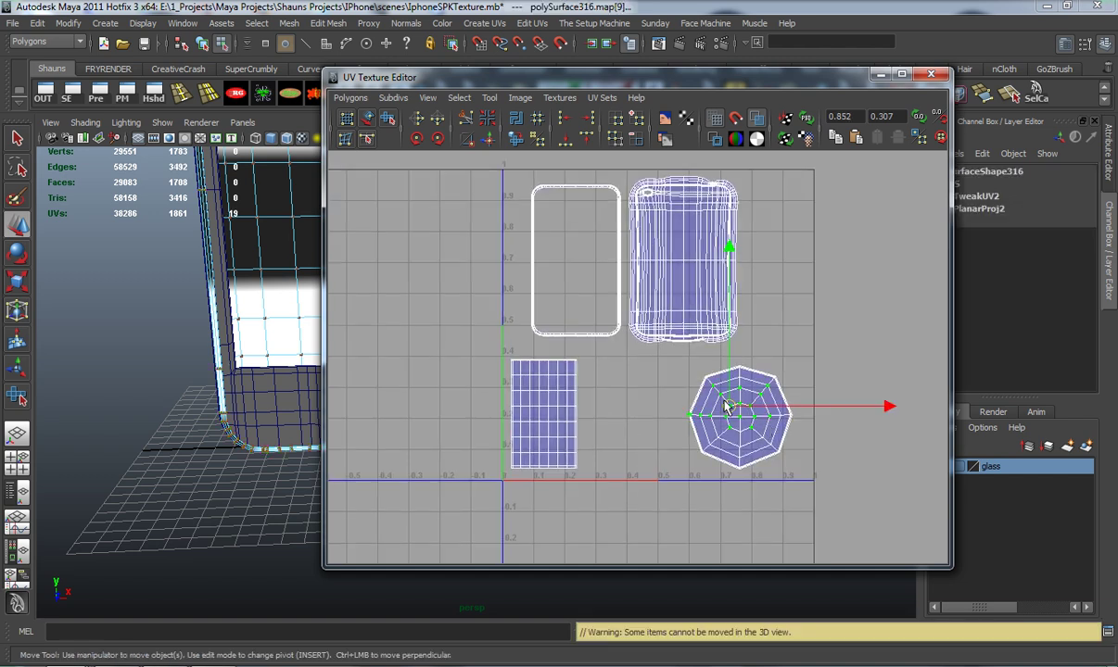
drag(890, 413, 813, 418)
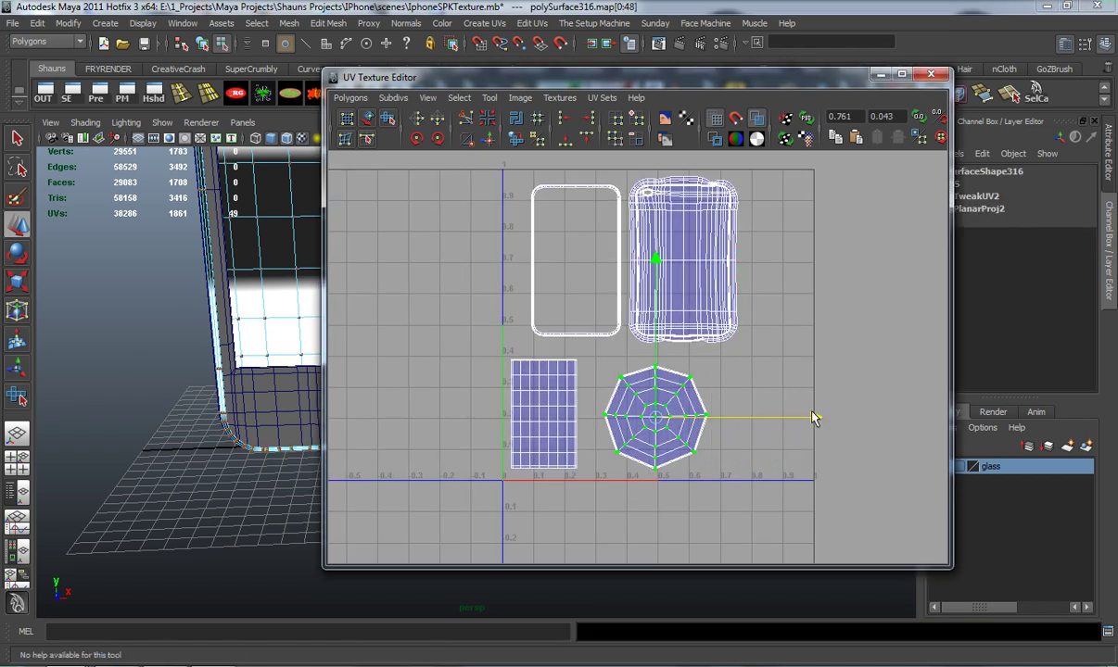
Deselect the home button's UVs, inspect the openings in the upper part of the back's UV shell, and close the UV Texture Editor
alt+middle_drag(472, 397, 509, 387)
click(619, 318)
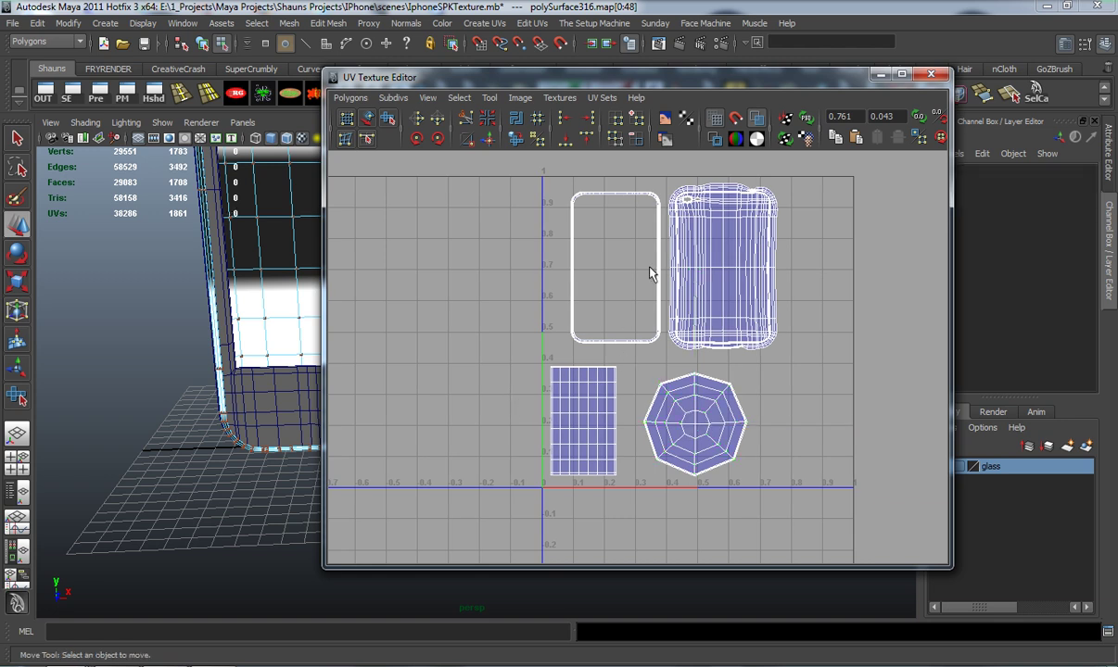
scroll(649, 357, up, 8)
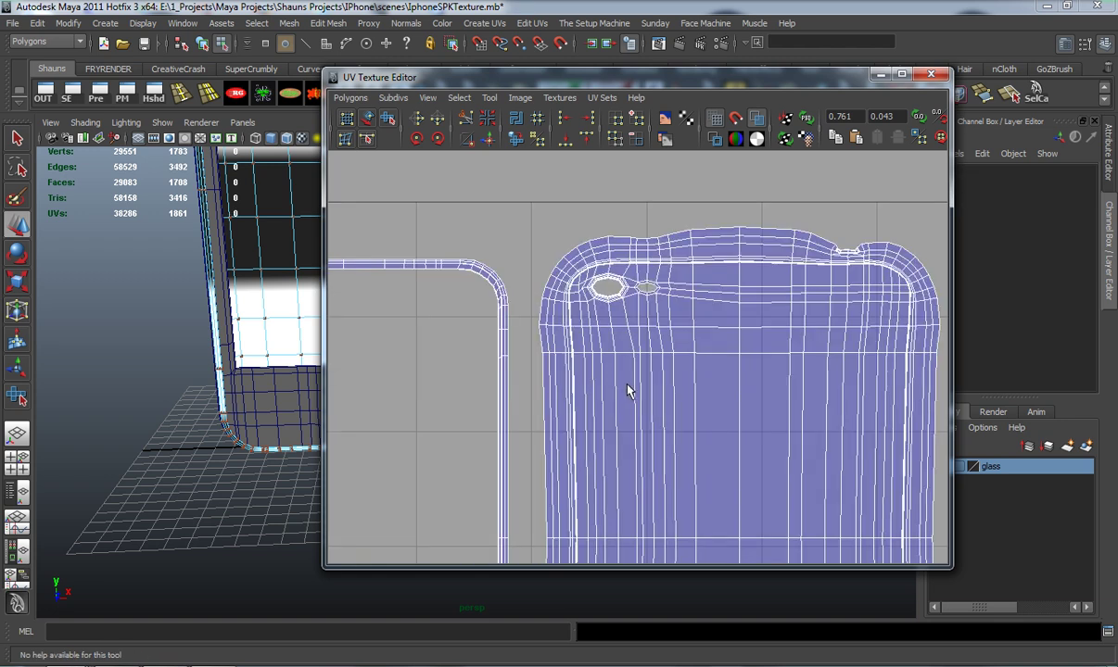
scroll(626, 393, up, 5)
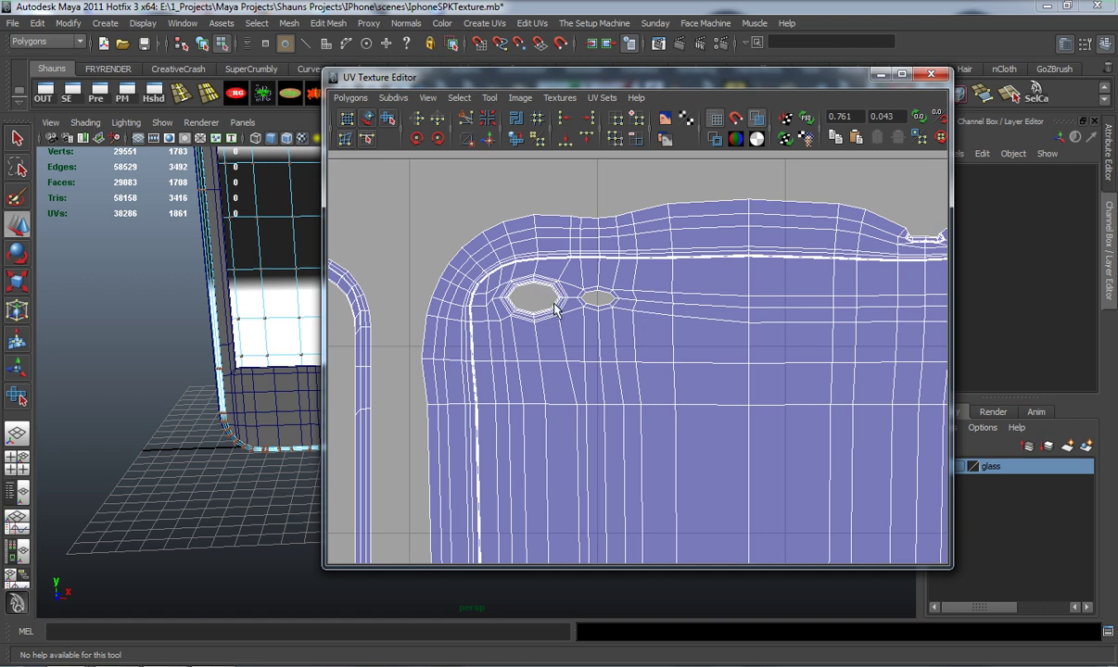
scroll(554, 309, down, 8)
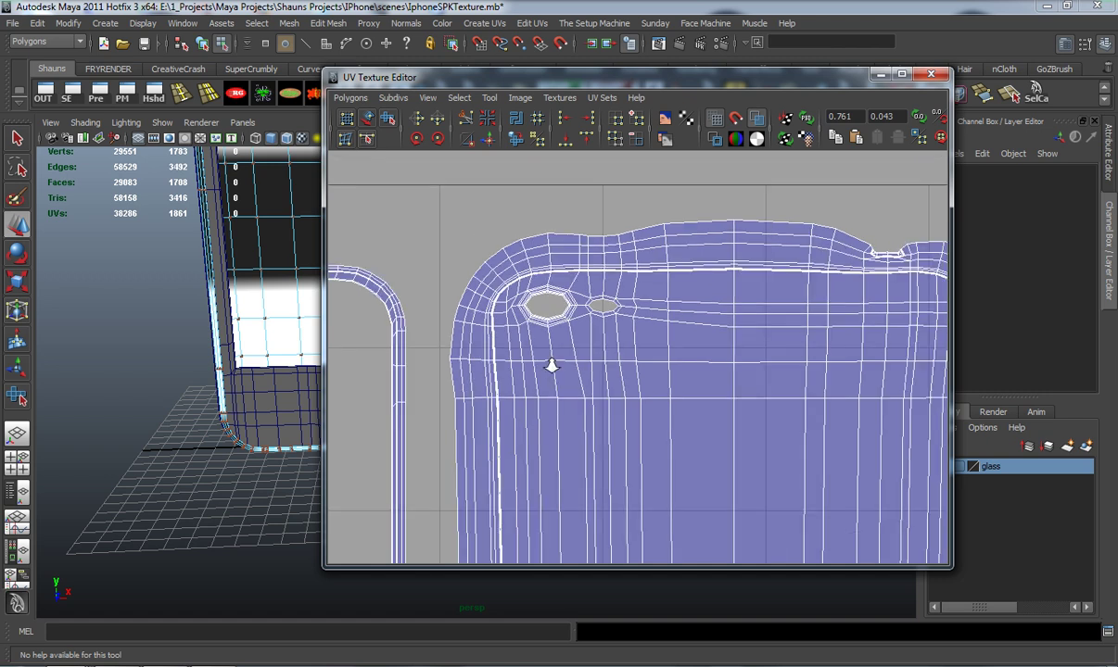
scroll(625, 341, down, 4)
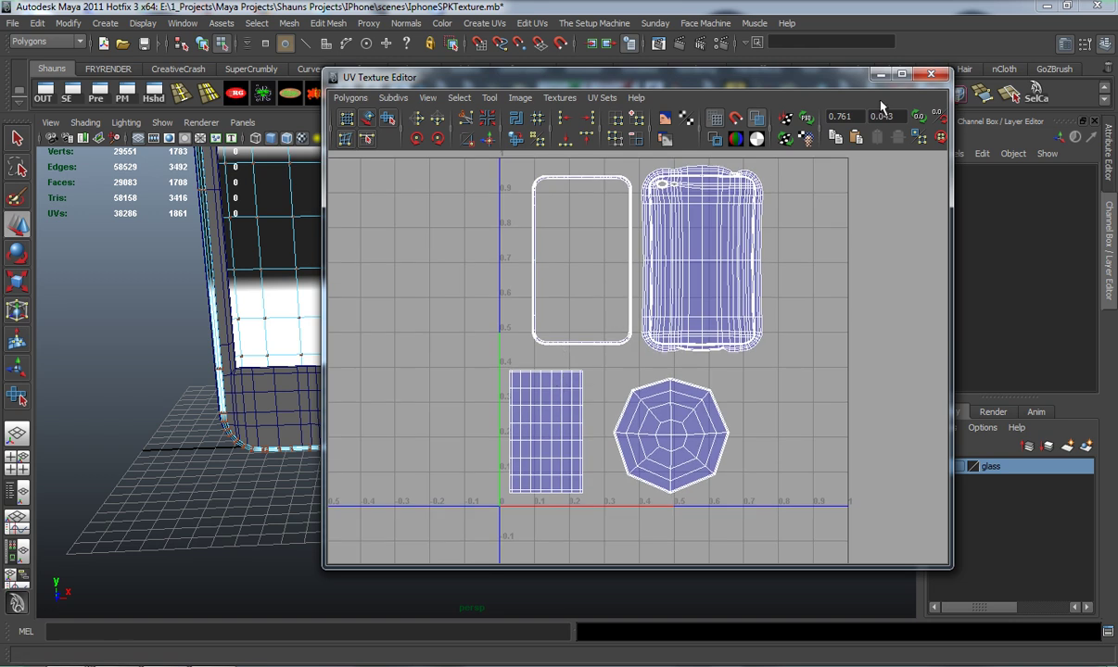
click(928, 75)
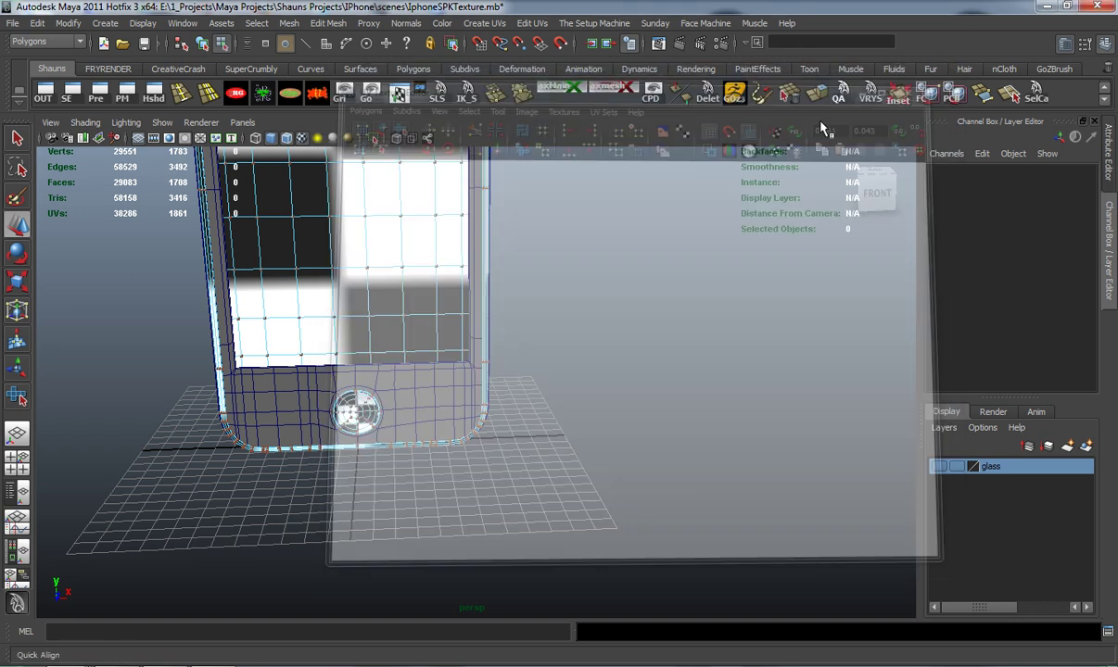
Return to object mode and select the screen, the home button and the phone's rim-and-back body together
scroll(375, 348, down, 5)
alt+drag(373, 347, 412, 354)
alt+middle_drag(378, 267, 444, 320)
right_drag(444, 317, 482, 297)
click(480, 299)
alt+middle_drag(431, 423, 509, 334)
scroll(497, 370, up, 5)
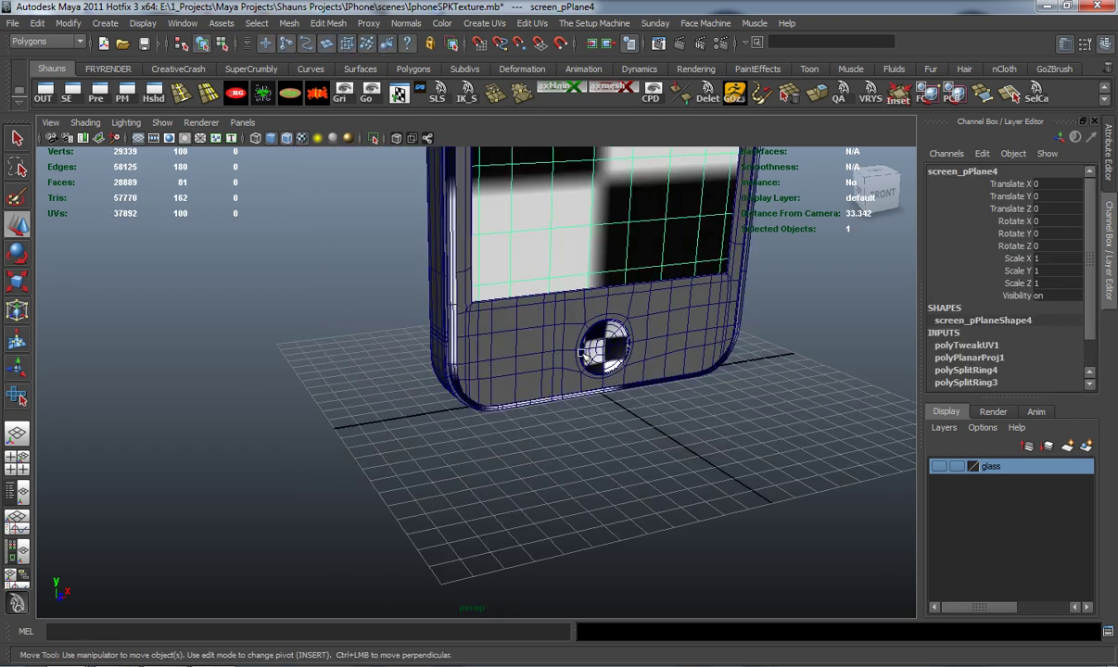
shift+click(608, 343)
shift+click(454, 322)
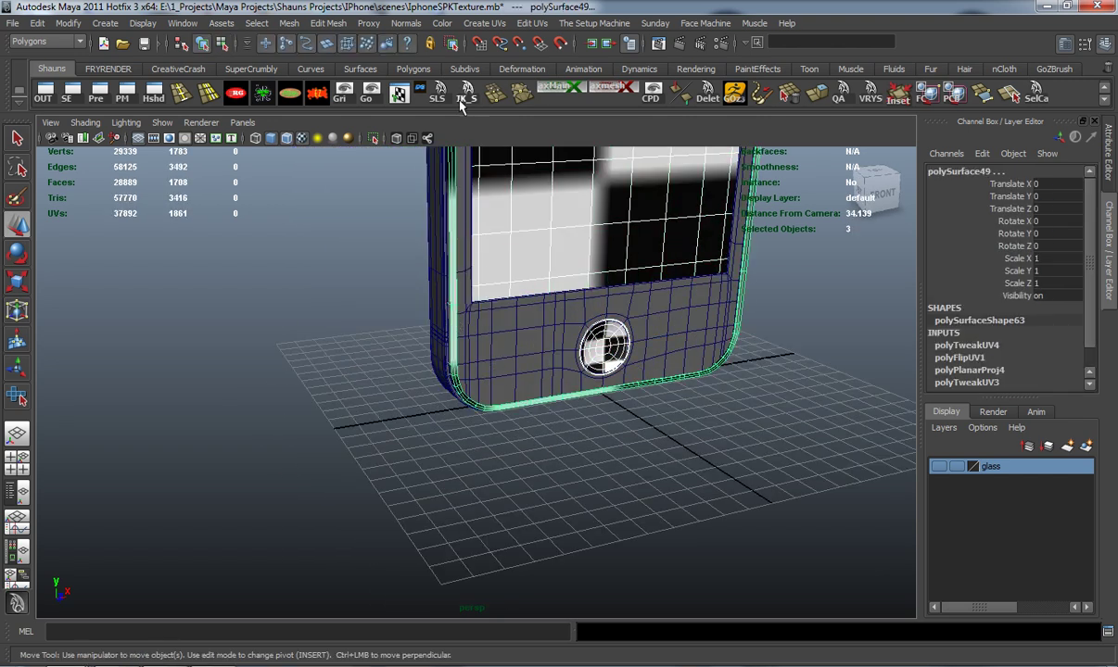
Show the three selected objects in the UV Texture Editor and select all UVs of their shells
click(399, 93)
scroll(626, 283, down, 3)
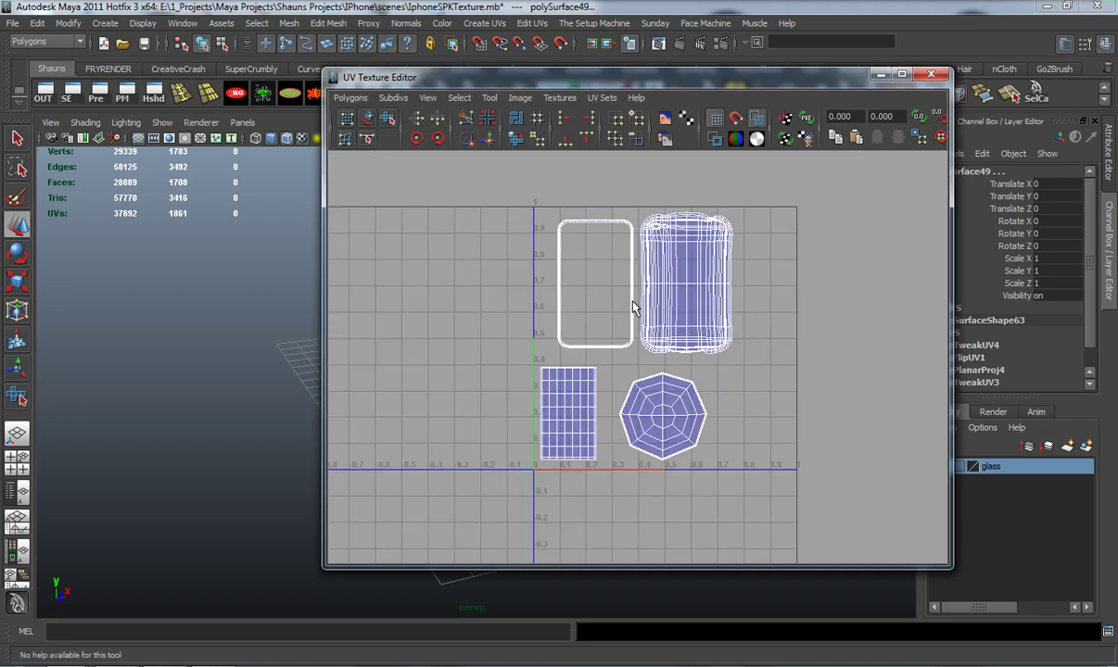
right_drag(633, 290, 692, 289)
drag(443, 218, 819, 510)
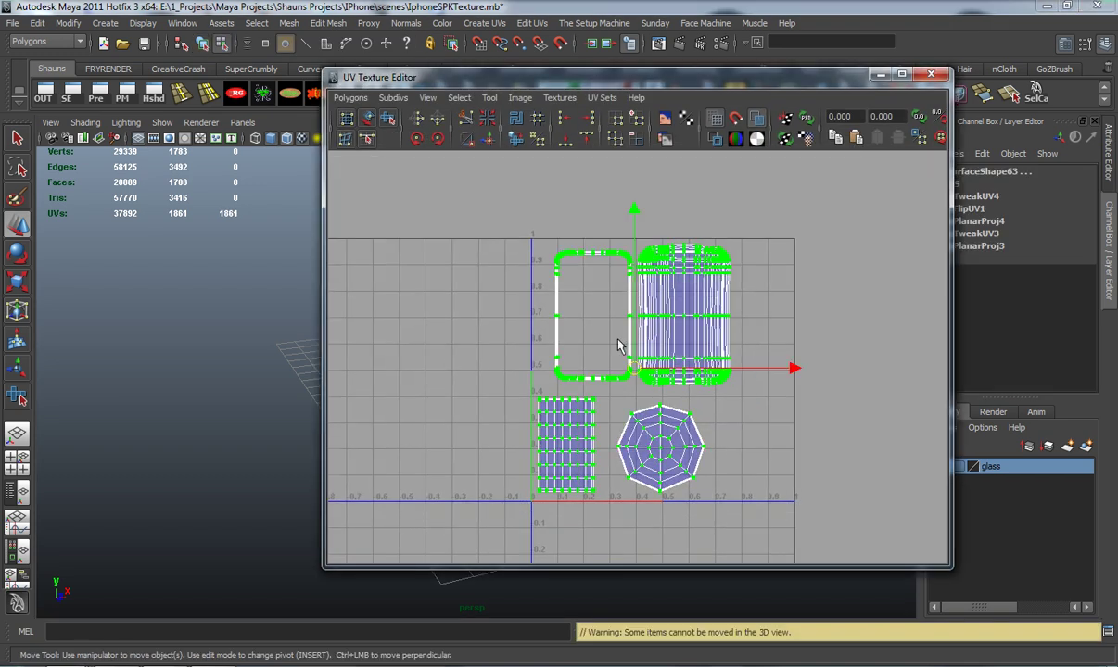
ctrl+right_click(660, 304)
ctrl+right_drag(660, 301, 692, 289)
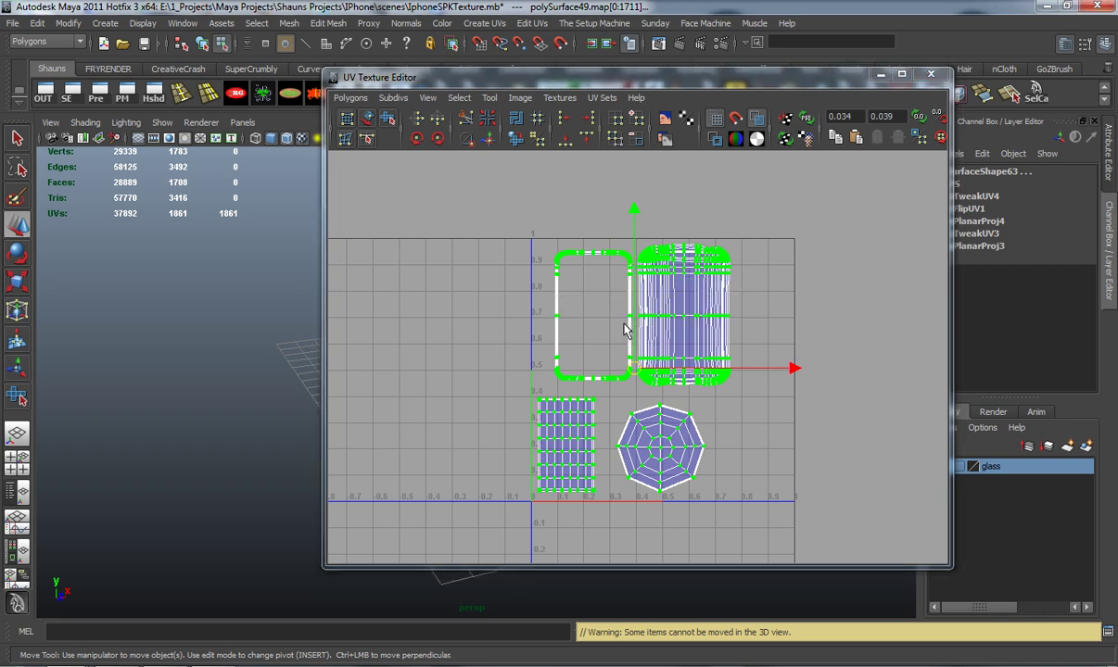
Open the UV Snapshot settings, review the image and UV range options, and collapse the UV range section
click(351, 97)
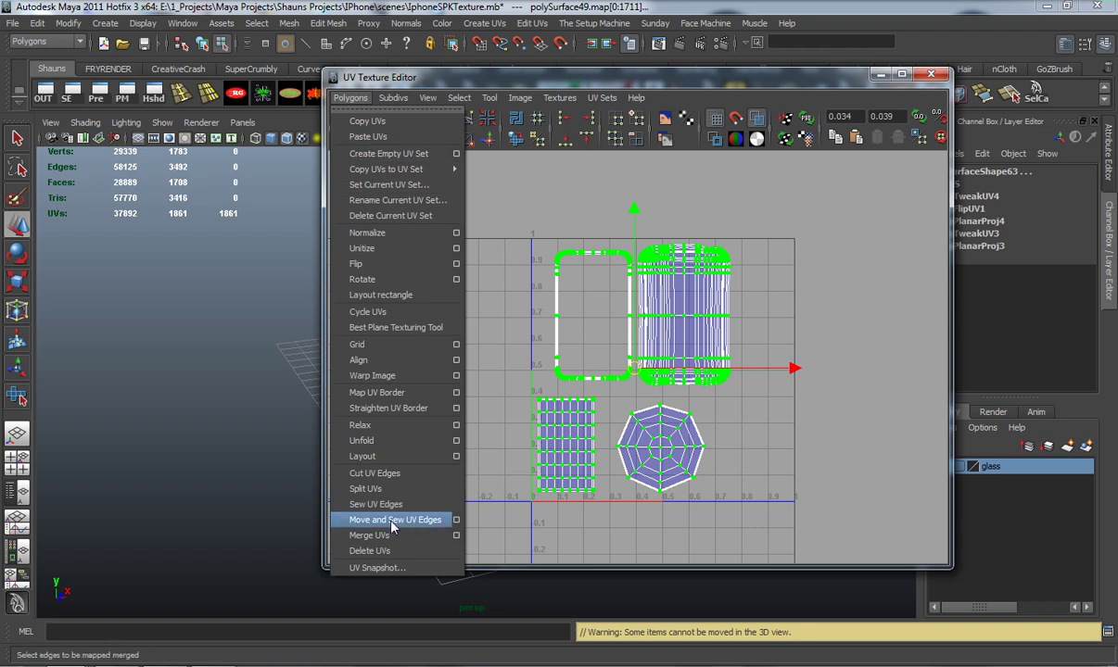
click(393, 569)
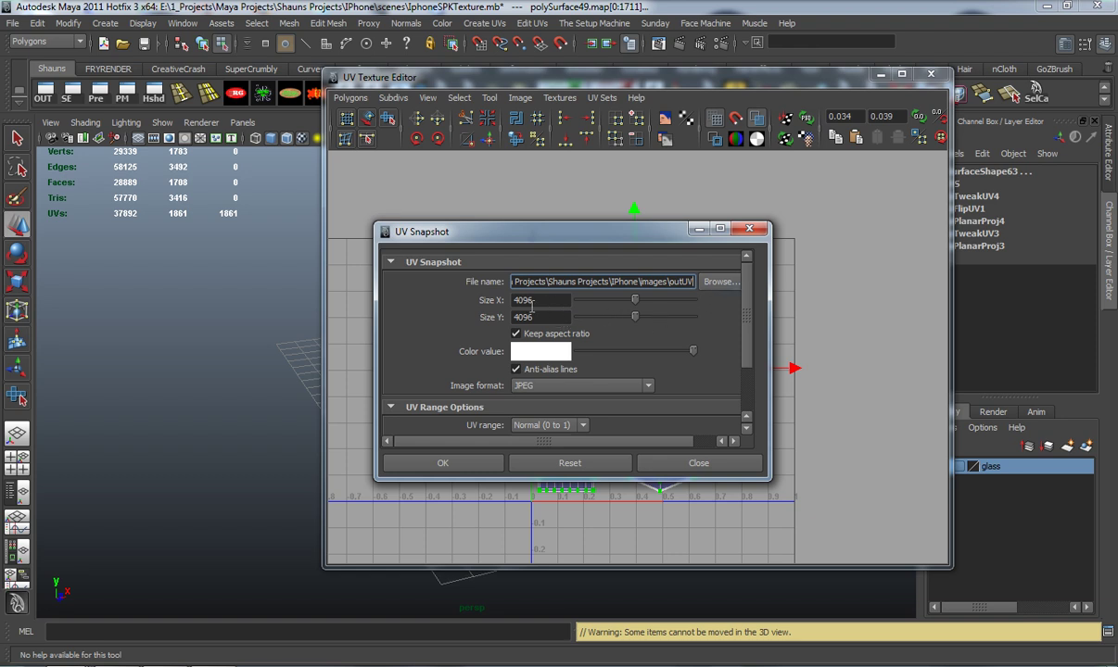
scroll(747, 404, down, 2)
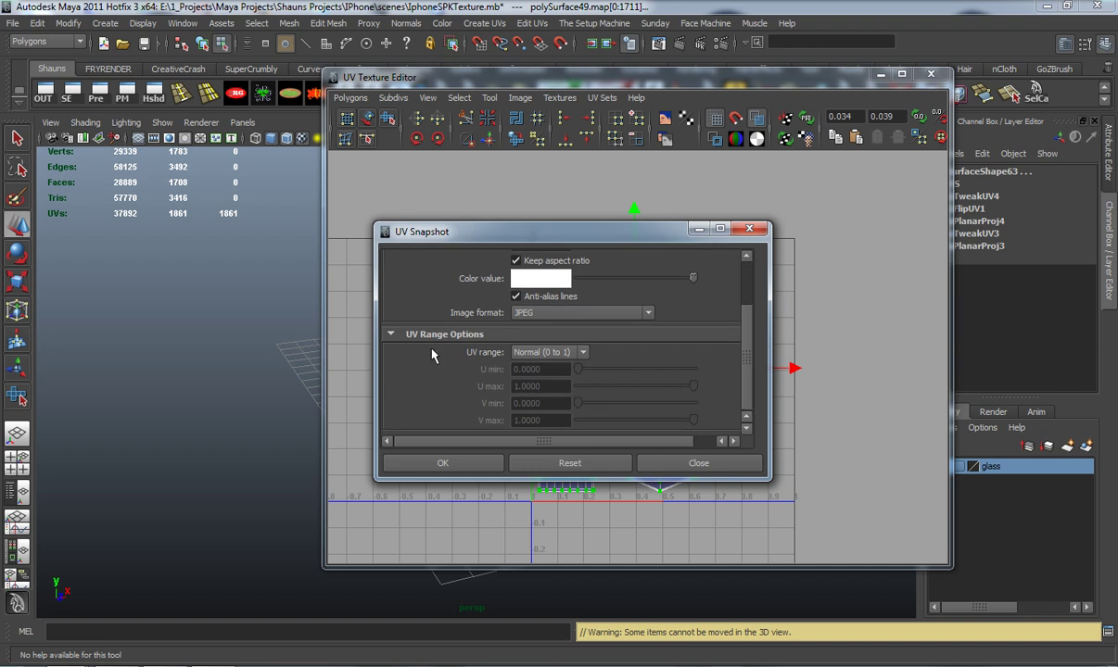
click(389, 336)
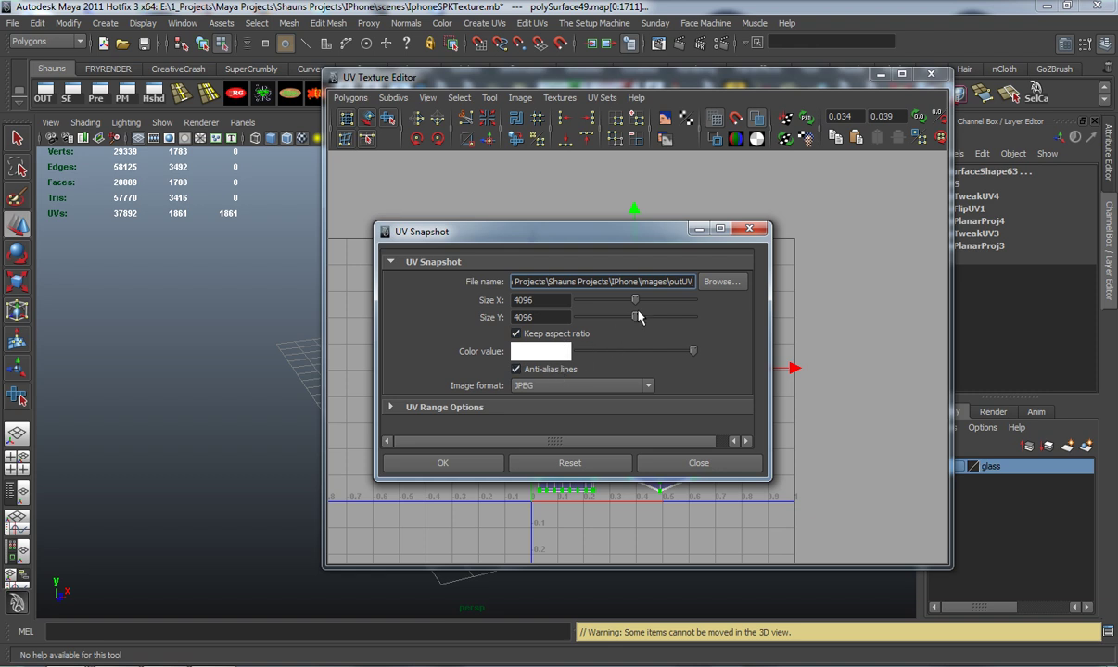
Save the UV snapshot as a 4096 × 4096 JPEG named IphoneBody-UV in the project's sourceimages folder
click(718, 283)
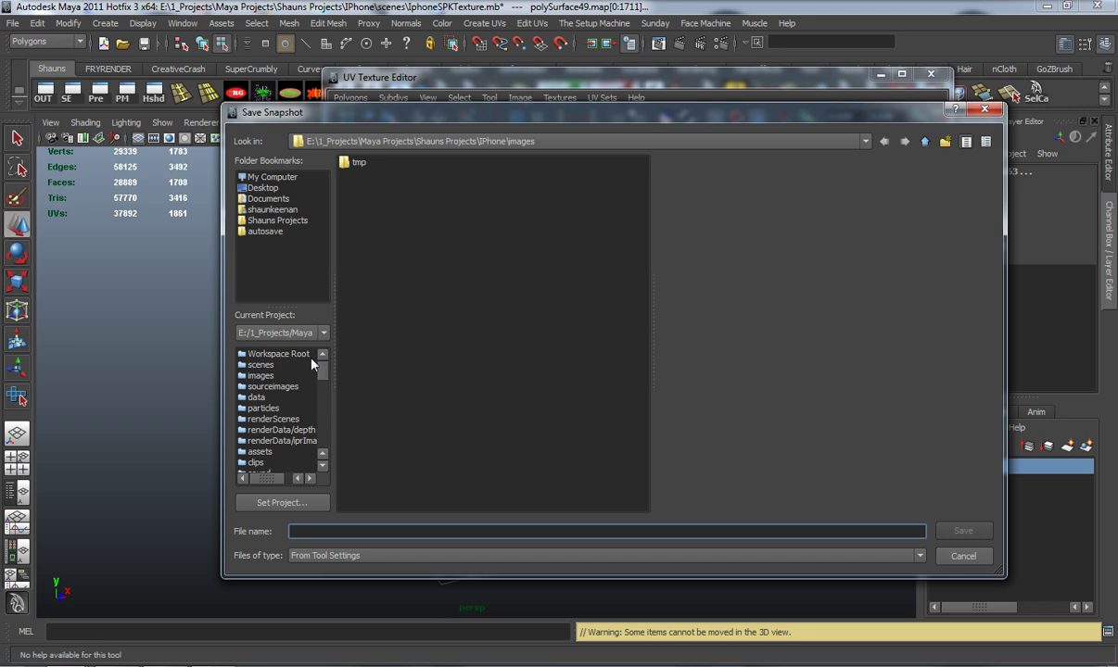
drag(323, 368, 324, 384)
click(470, 224)
double_click(470, 226)
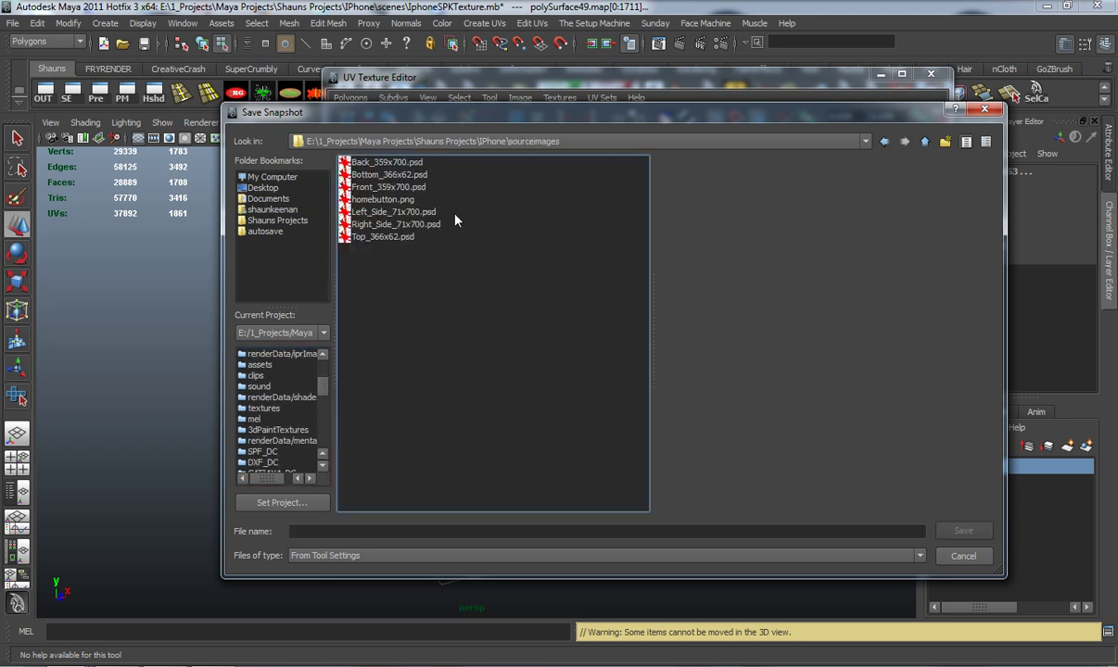
click(340, 532)
text(IphoneBody-UV)
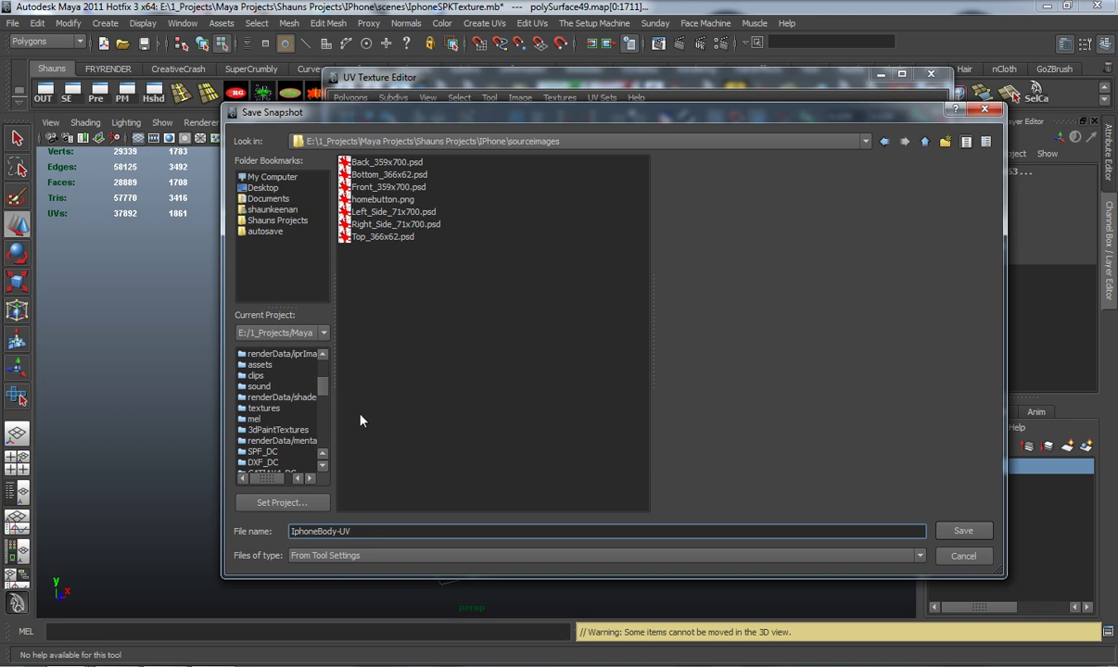
click(950, 528)
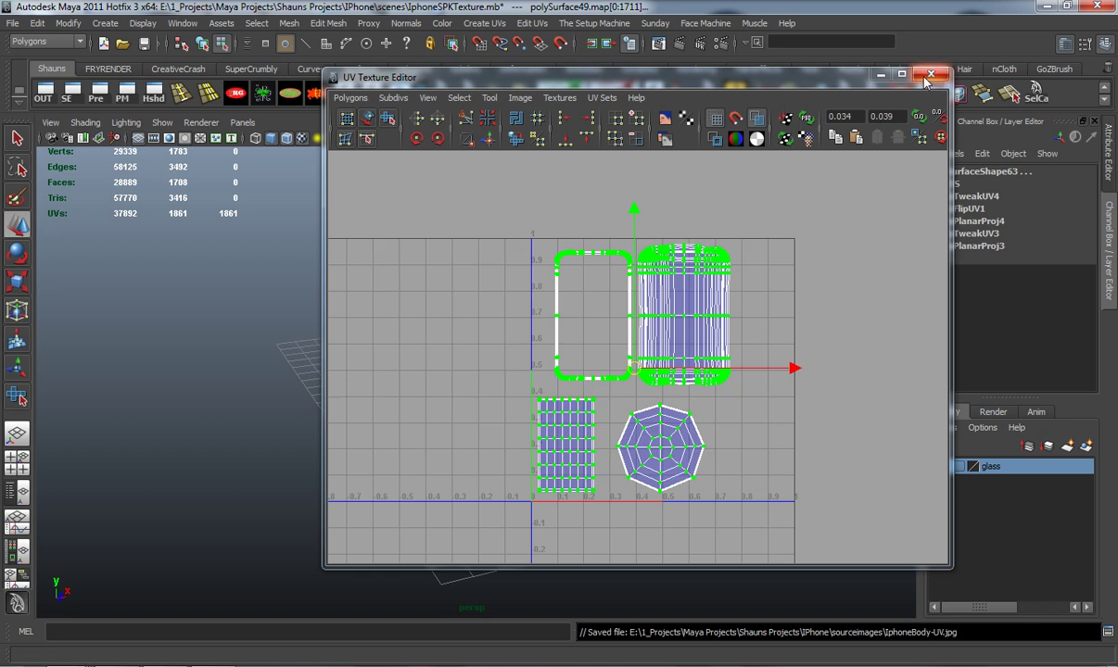
Put the UV Texture Editor away, return to object mode and clear the selection with the whole phone in view
click(880, 75)
alt+middle_drag(570, 325, 572, 417)
alt+right_drag(571, 417, 547, 372)
alt+drag(547, 372, 521, 344)
alt+middle_drag(521, 344, 511, 422)
alt+right_drag(511, 421, 491, 401)
mouse_move(492, 400)
alt+mouse_down()
mouse_move(482, 392)
mouse_move(498, 408)
alt+mouse_up()
right_drag(460, 287, 519, 268)
alt+drag(488, 315, 459, 374)
alt+right_drag(459, 374, 434, 381)
alt+drag(434, 381, 397, 381)
click(360, 386)
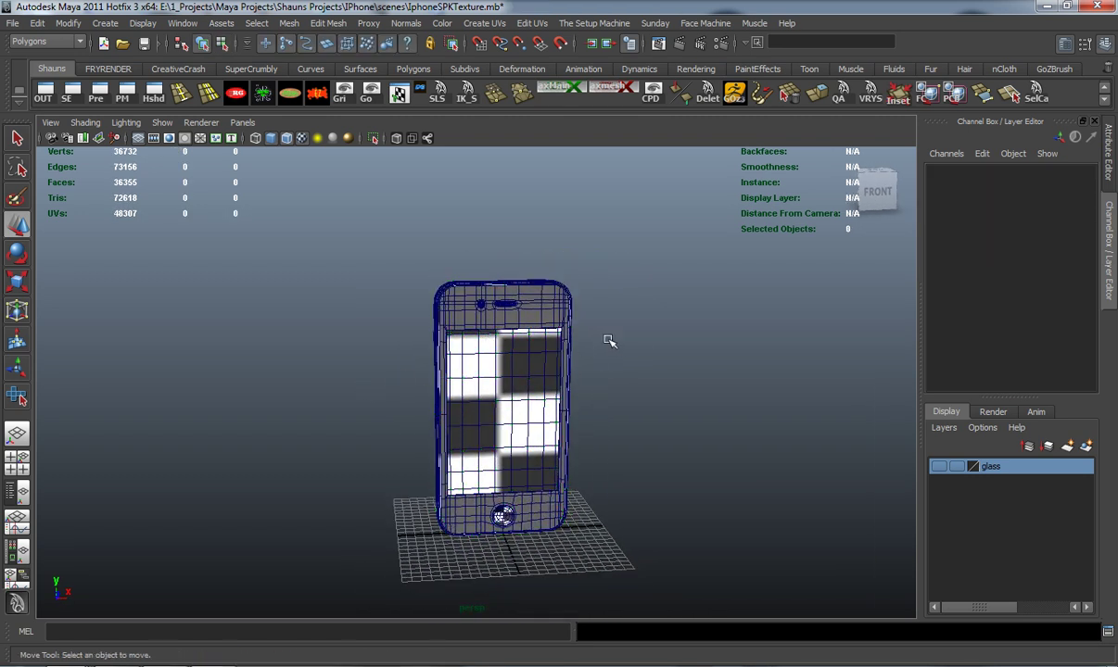